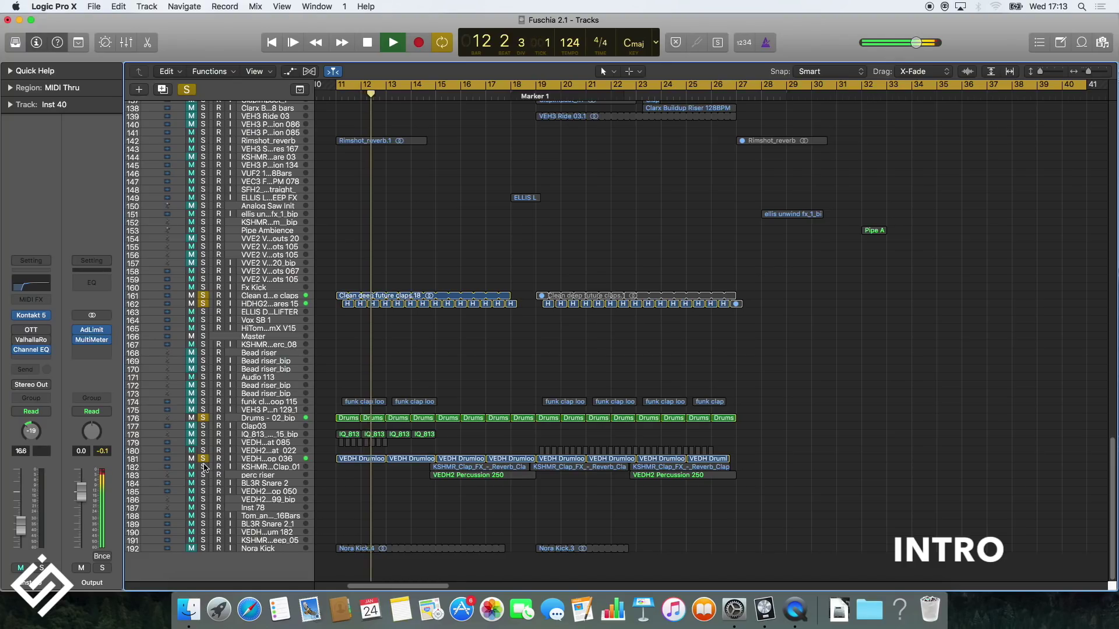
Solo the orchestra hit, sweeps, Clean Downsweep and BL_Fm_128 vocal tracks alongside the drums, and stop playback.
scroll(397, 380, up, 10)
key(ctrl+m)
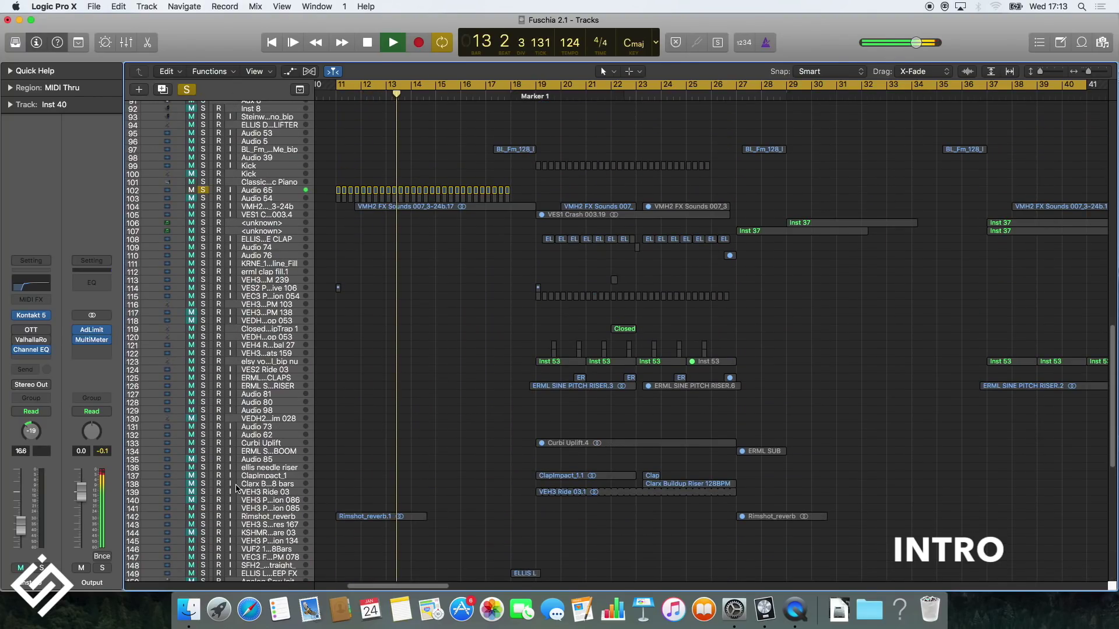
scroll(269, 370, up, 9)
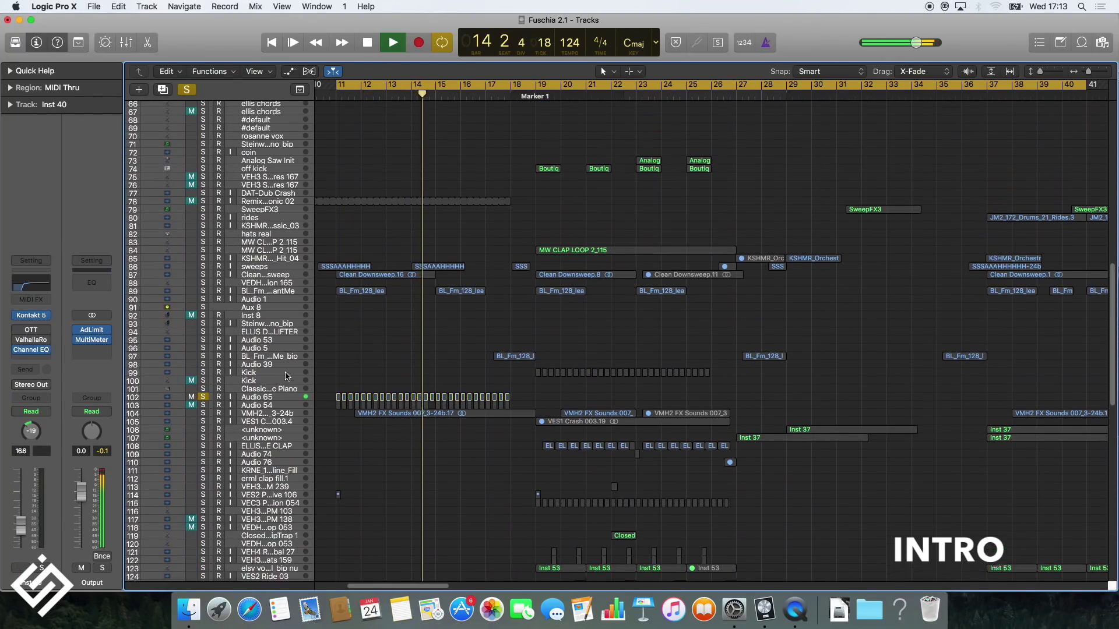
drag(202, 382, 207, 415)
key(space)
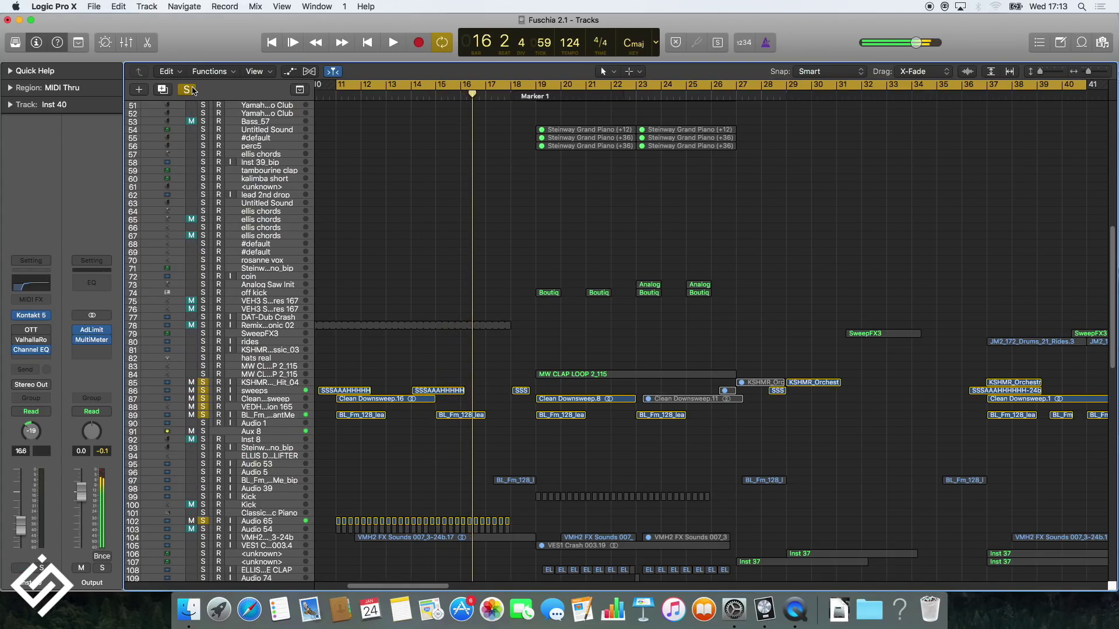
Solo only the BL_Fm_128_lead_phrase_WantMe track, bypass its insert effects and play it dry from bar 11.
alt+click(202, 414)
click(202, 415)
click(265, 415)
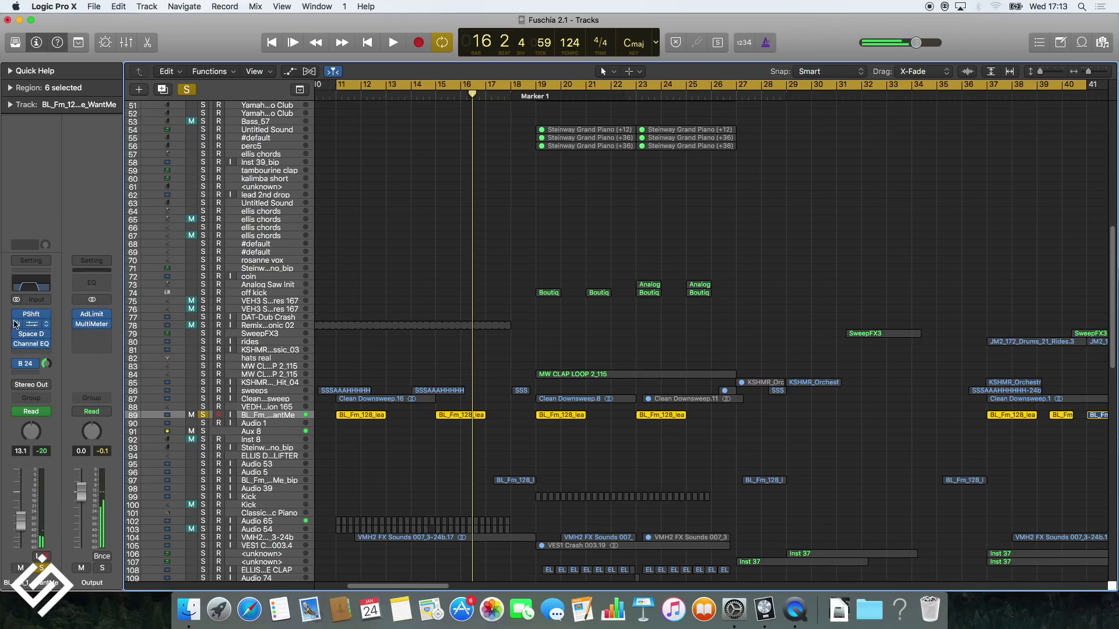
key(shift+space)
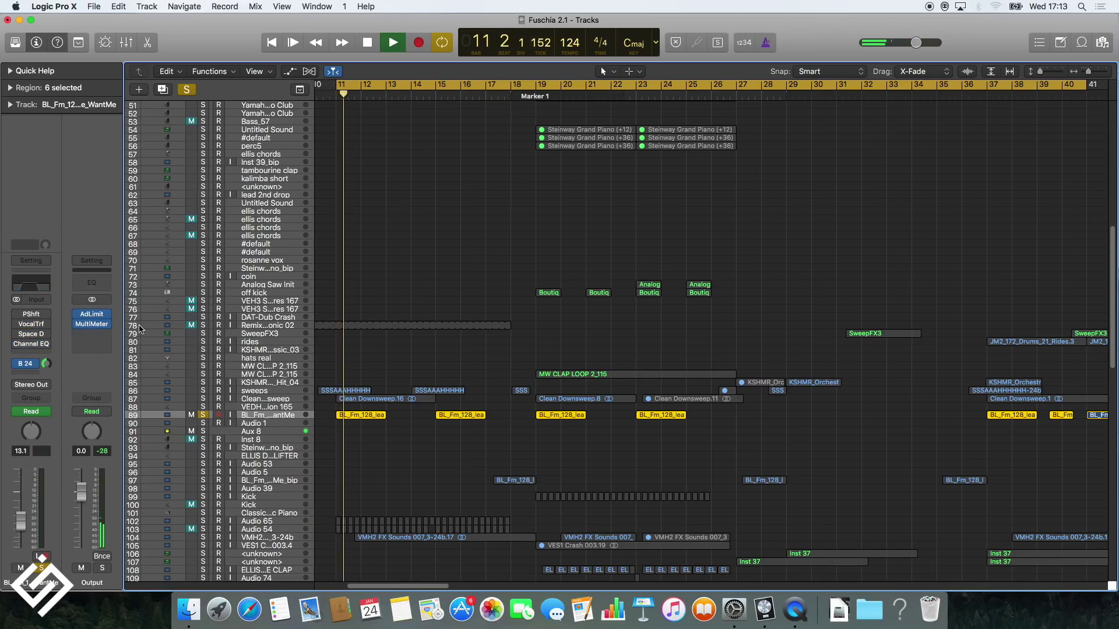
Re-enable the Pitch Shifter and Vocal Transformer on the vocal track during playback, checking the settings of each.
click(20, 316)
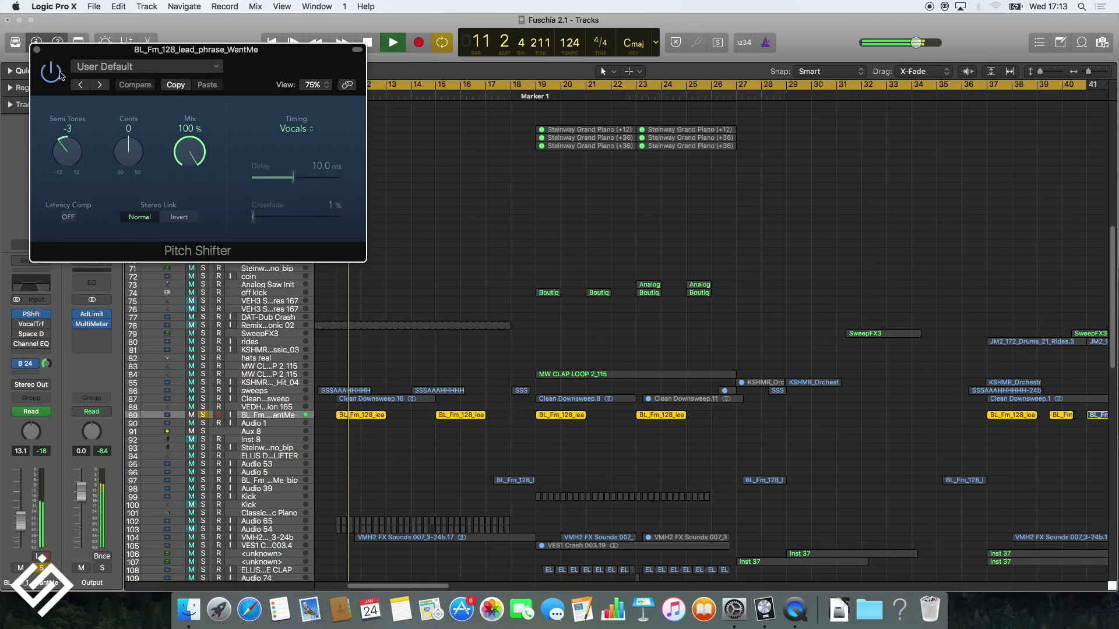
click(38, 51)
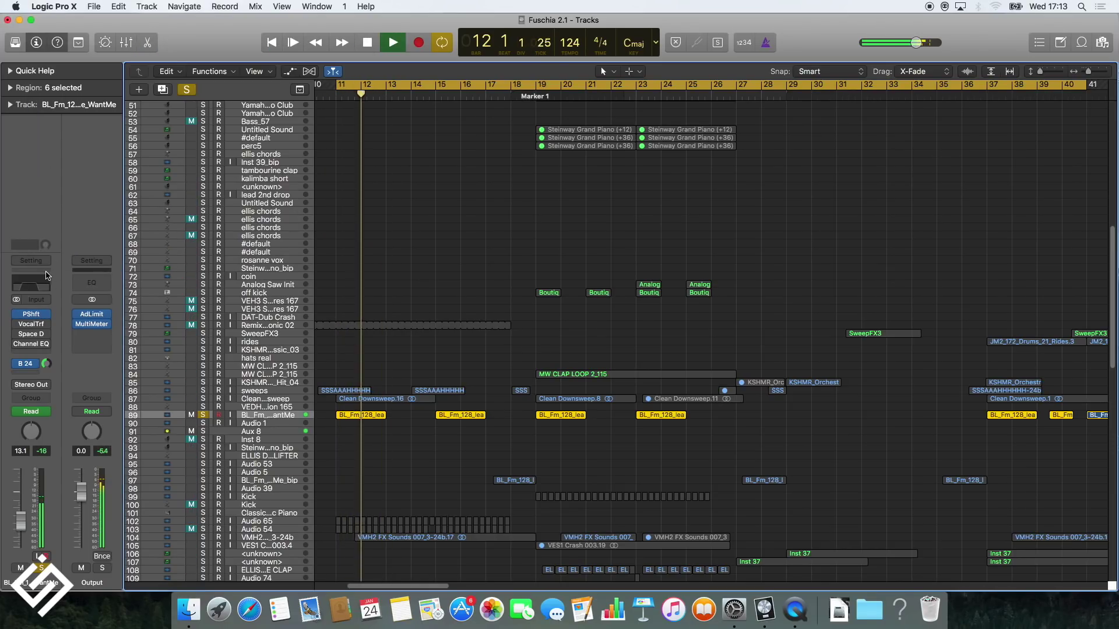
click(31, 324)
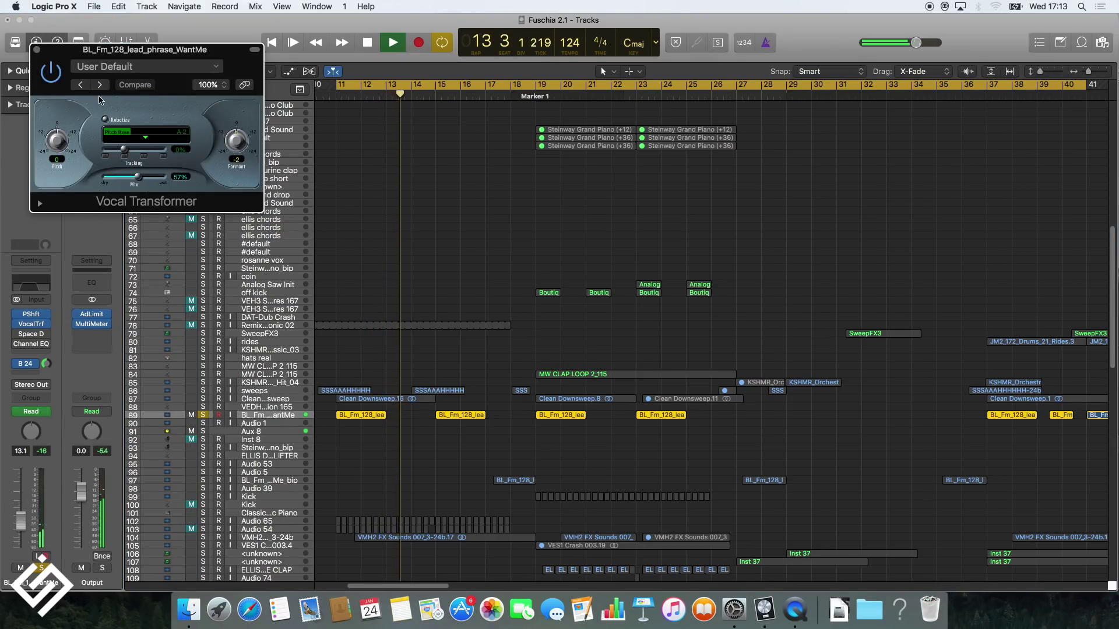
click(37, 50)
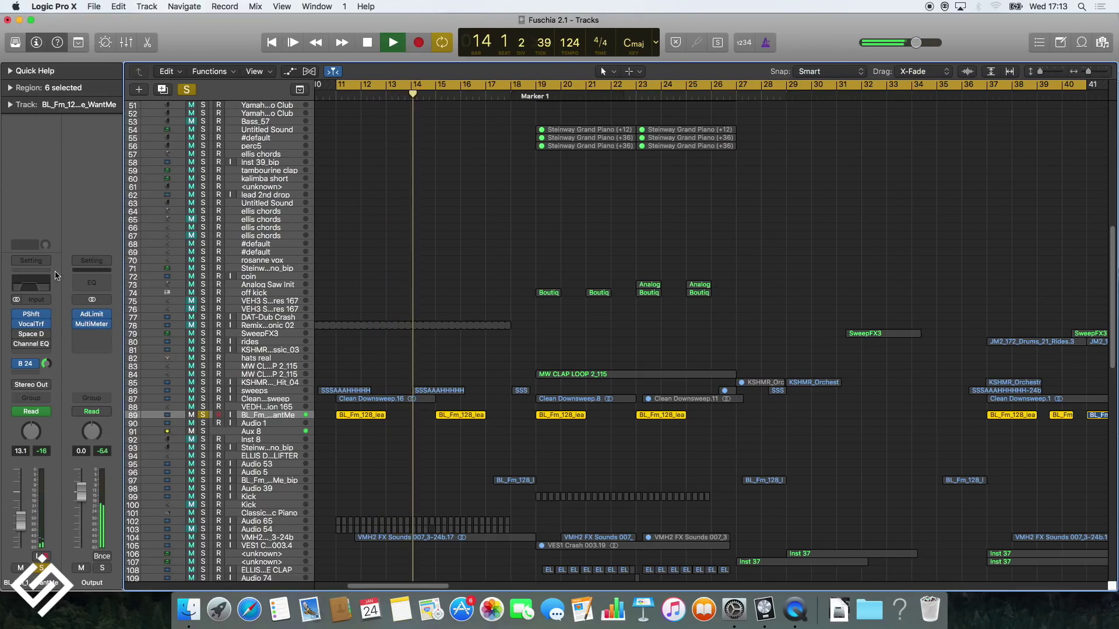
Re-enable the Space Designer and Channel EQ on the vocal track, viewing each plug-in before closing it.
click(31, 334)
click(36, 50)
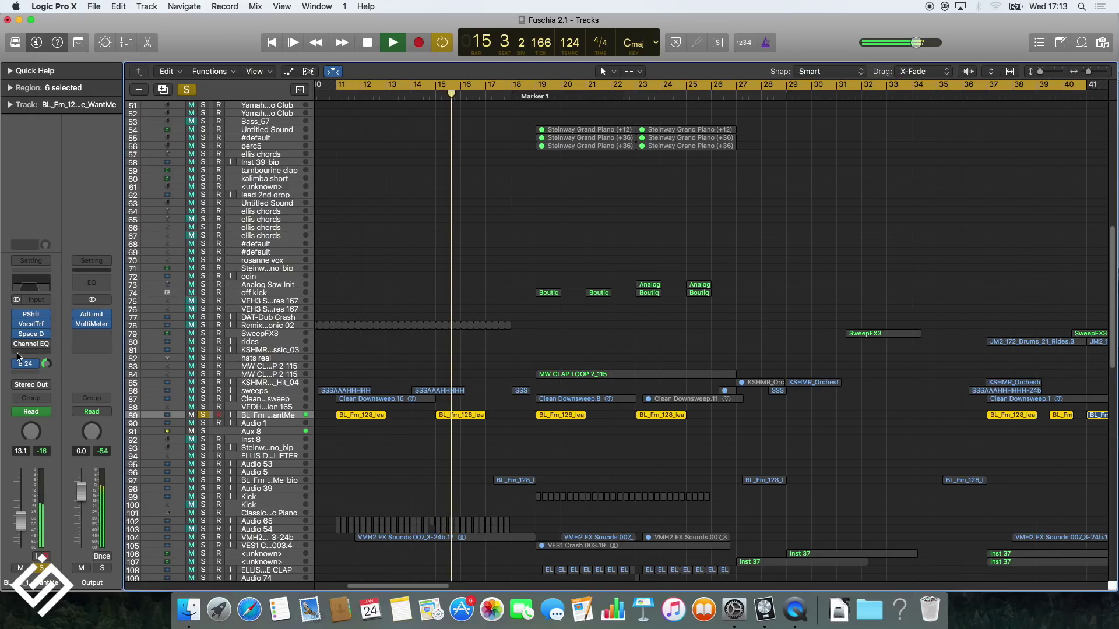
click(34, 343)
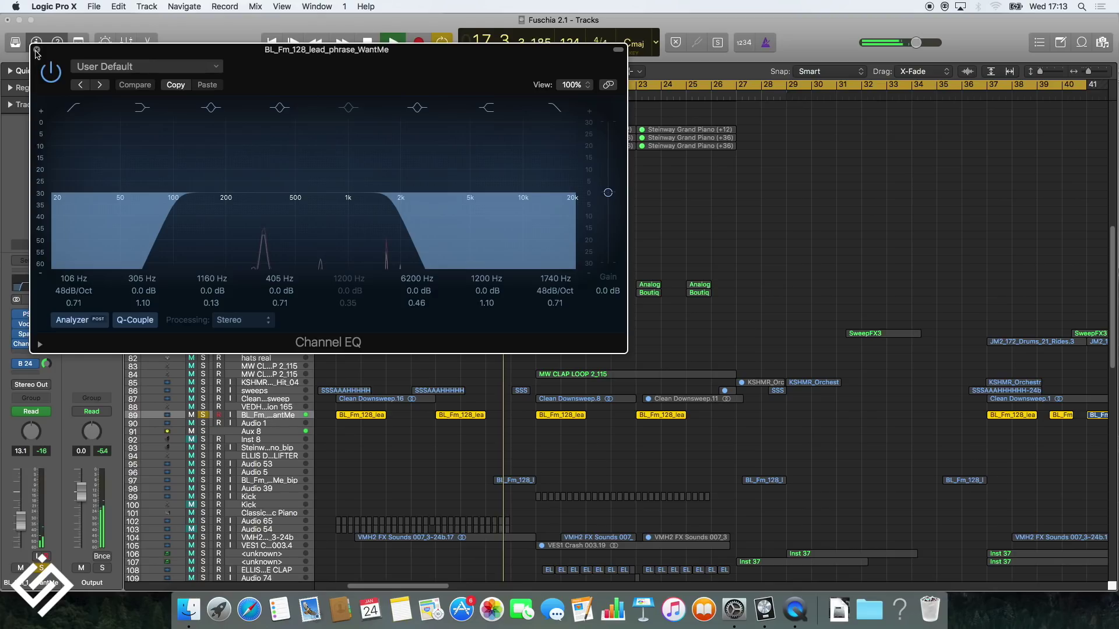
click(37, 52)
Inspect the vocal track's Channel EQ frequency automation around bar 19 in an enlarged view, and hide the automation again.
key(super+Down)
key(a)
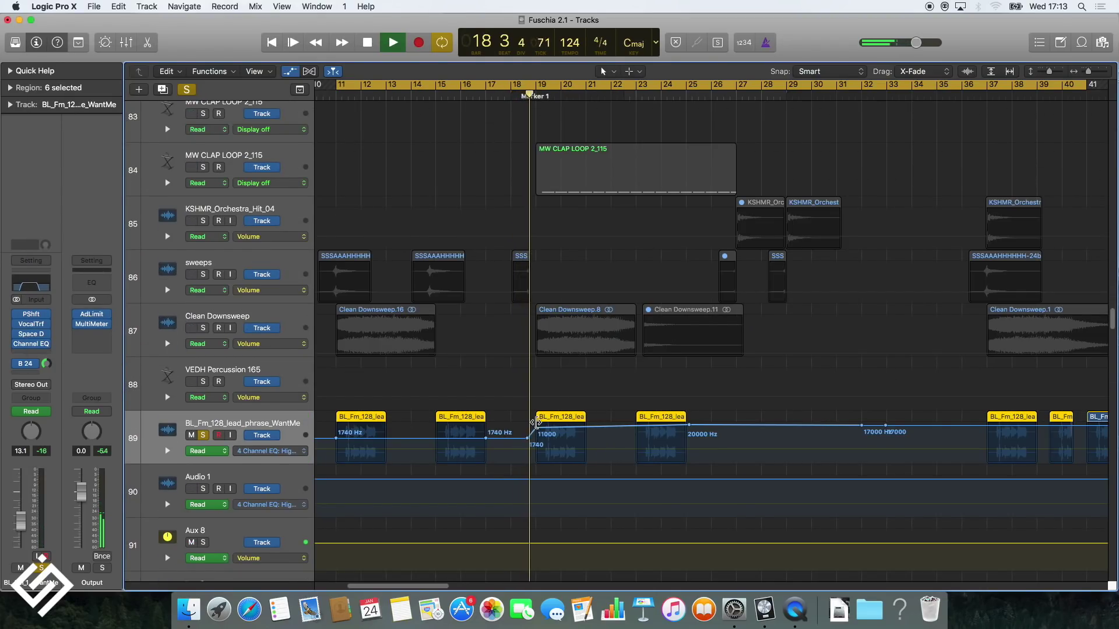
key(a)
key(super+Up)
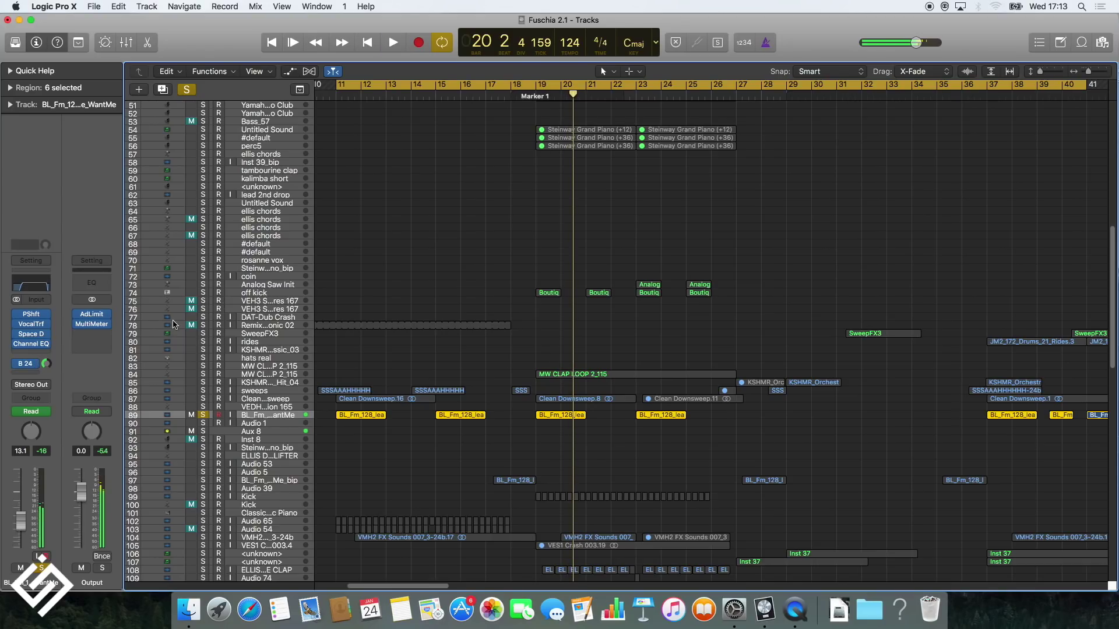
Examine the Echo plug-in's settings on the Aux 8 send channel and close its window.
click(99, 318)
drag(197, 54, 515, 61)
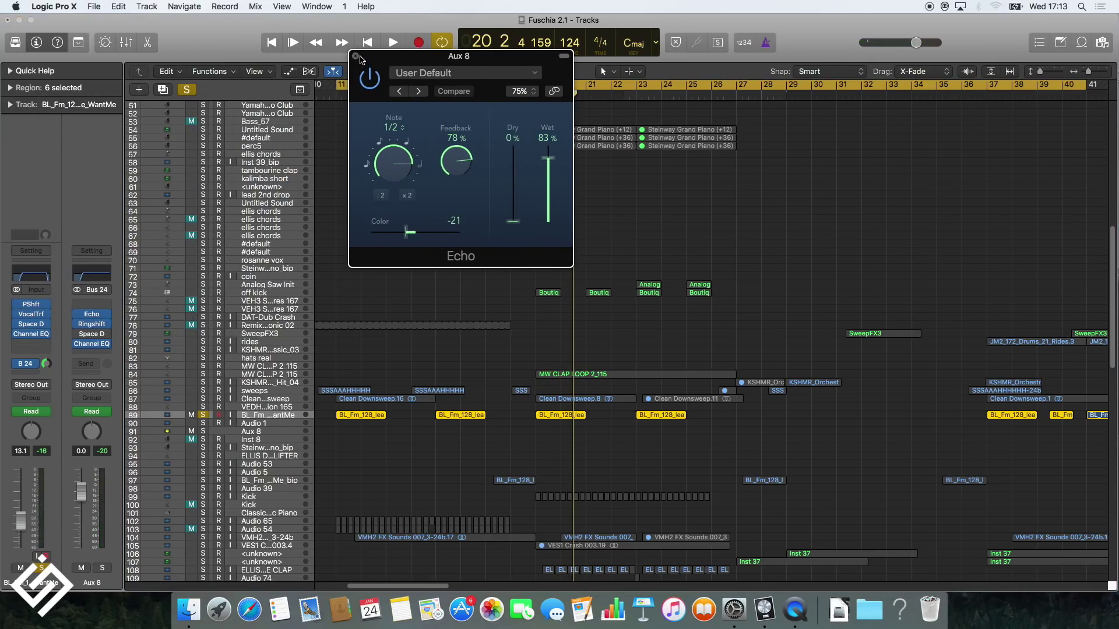
click(356, 57)
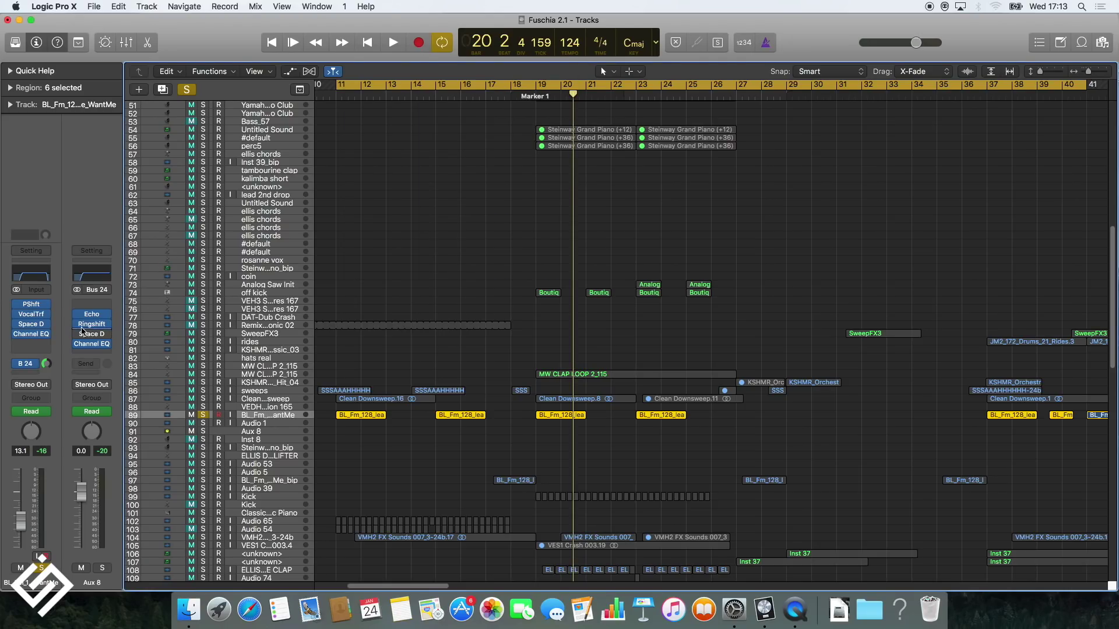
Play the vocal through Aux 8, examine the Ringshifter's settings on that channel, and stop playback.
key(space)
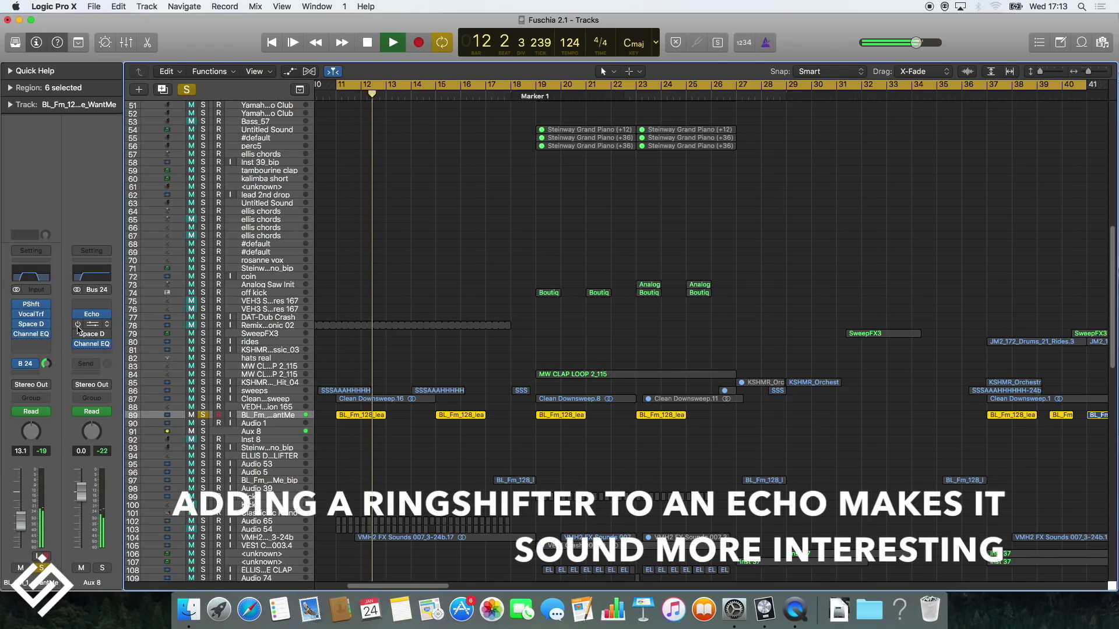
click(87, 325)
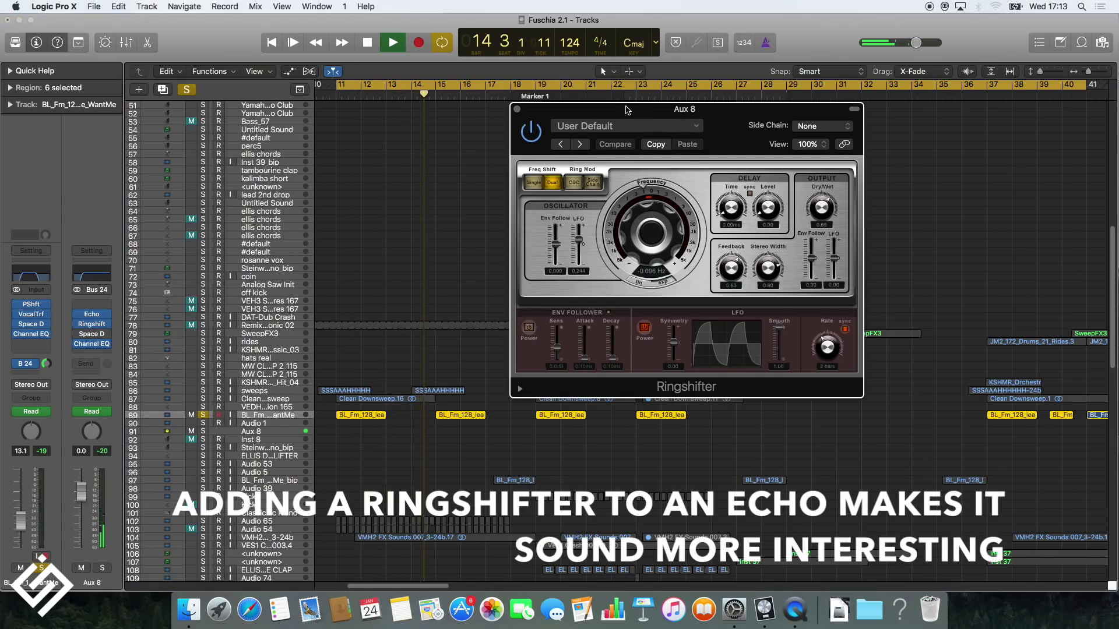
click(517, 109)
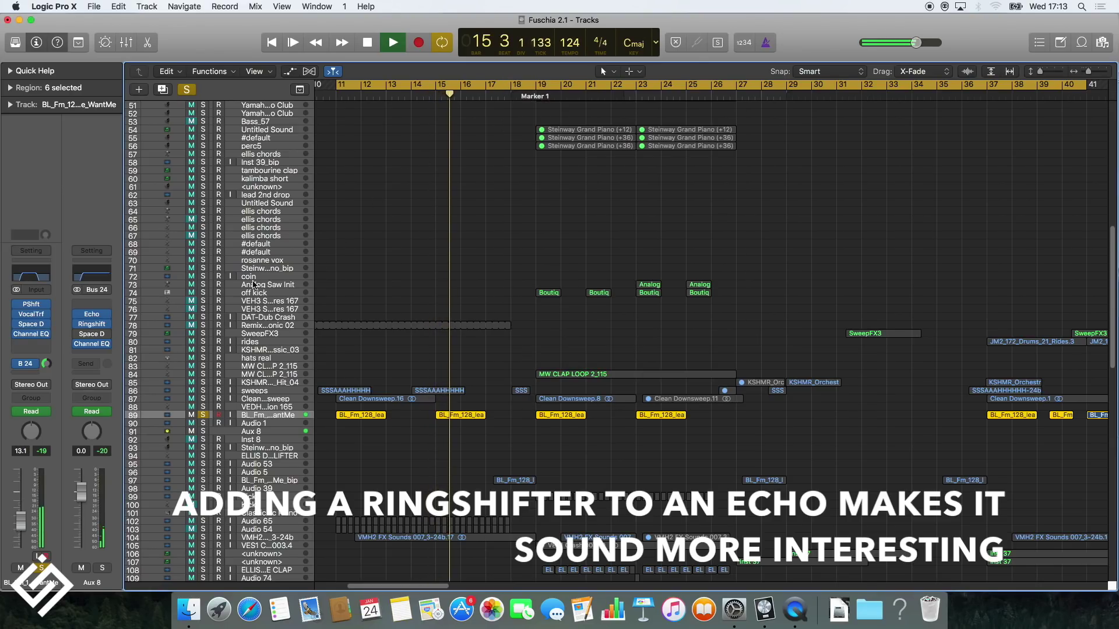
key(space)
Audition the chords on track 16 from bar 19, adding the string on track 25 to the solo.
scroll(408, 175, right, 4)
scroll(455, 174, down, 10)
scroll(467, 194, up, 20)
scroll(467, 215, left, 5)
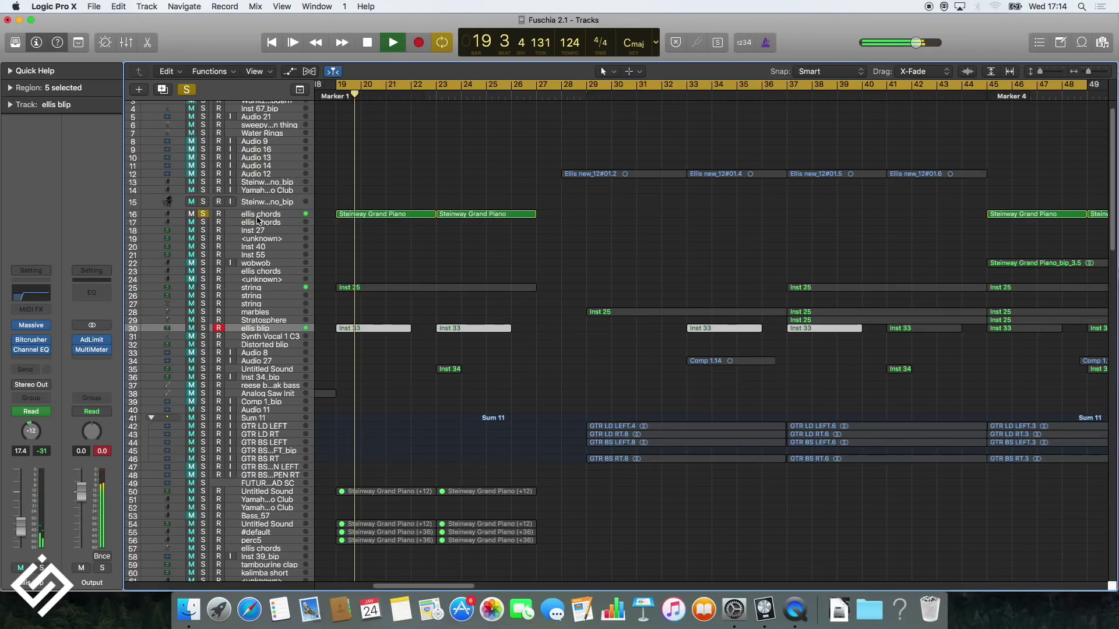
click(258, 216)
click(204, 288)
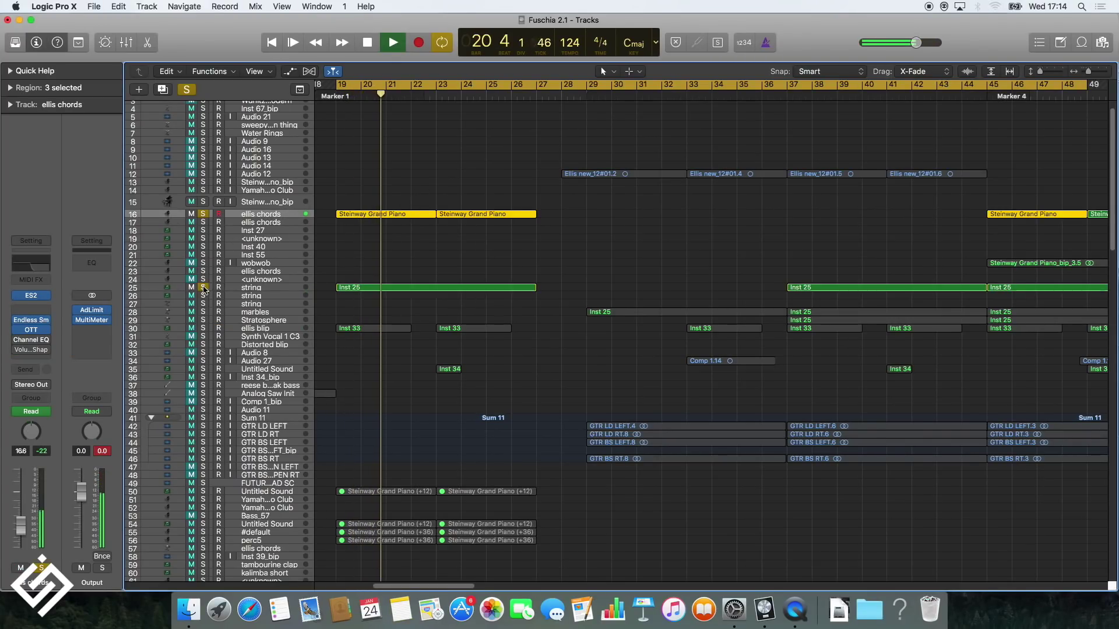
Play from bar 19 with the VEDH loops, KSHMR clap, Kick and other percussion tracks soloed in place of the chords.
scroll(255, 222, down, 15)
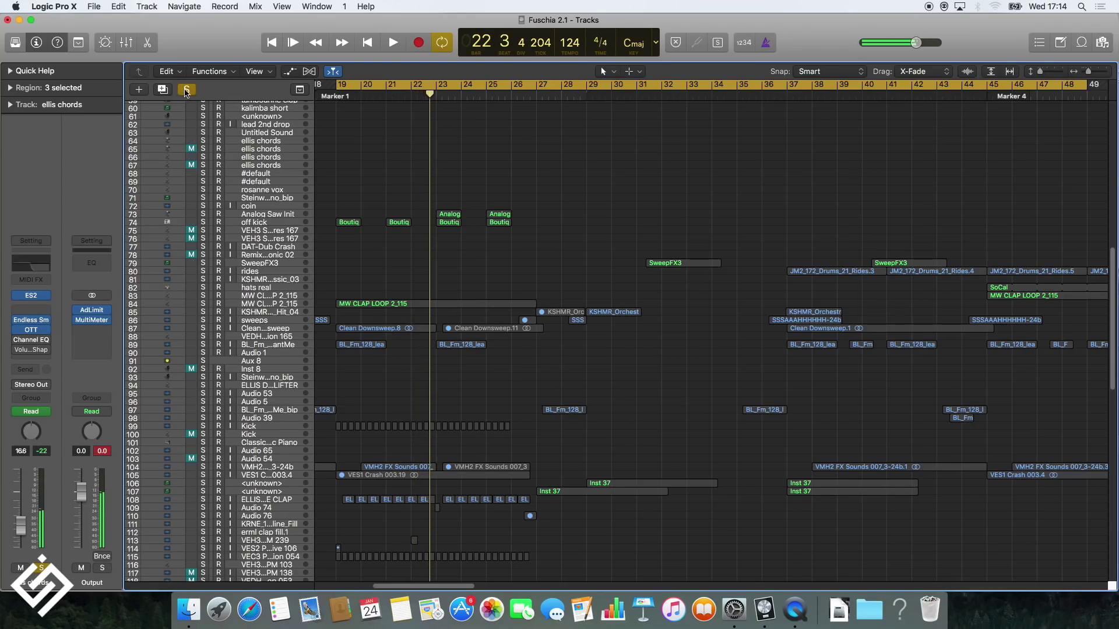
key(space)
scroll(278, 451, down, 20)
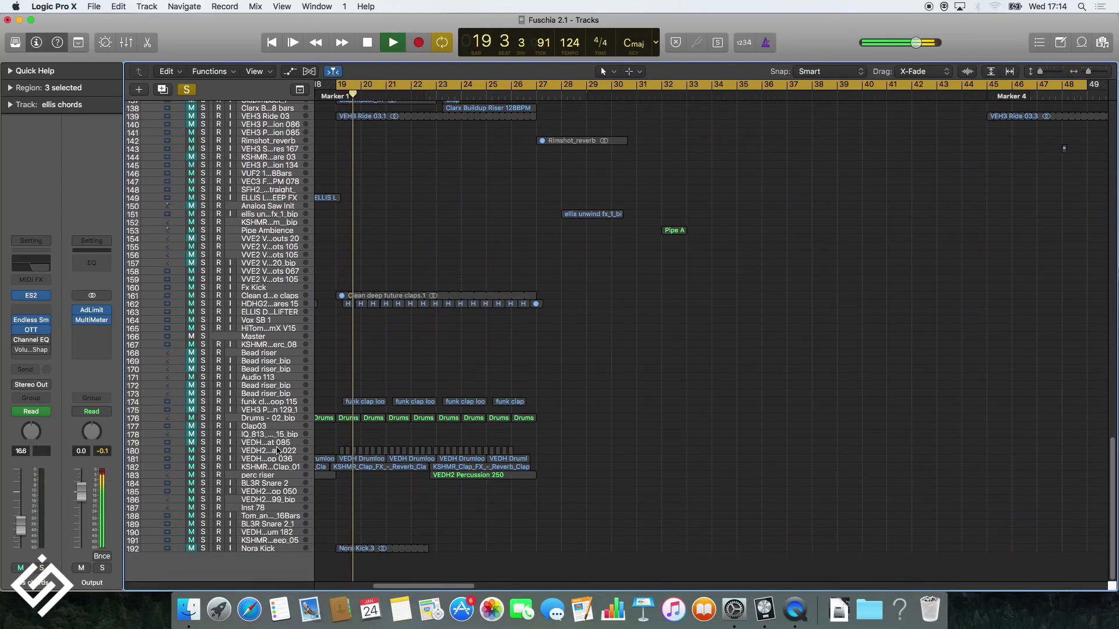
click(202, 459)
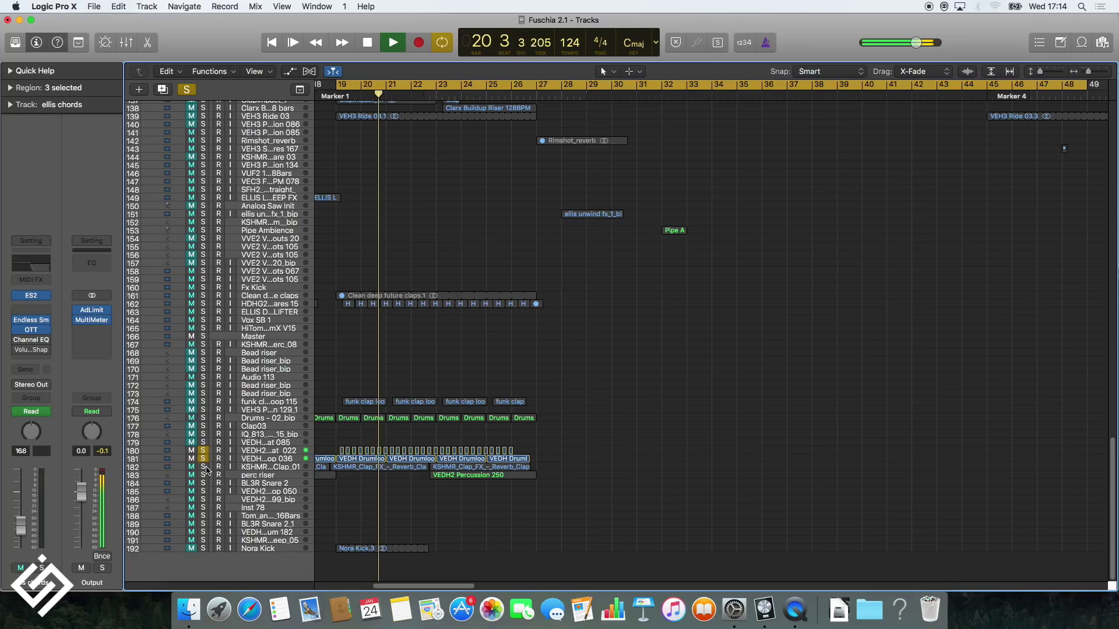
click(203, 467)
scroll(273, 434, up, 15)
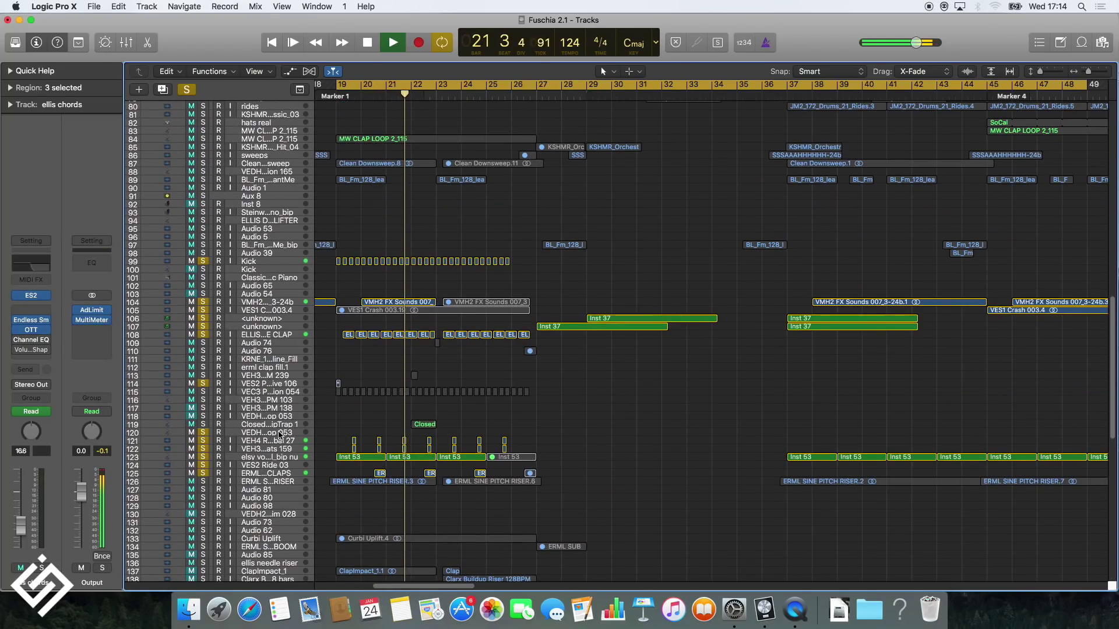
Stop playback, clear all solos and solo only the Kick on track 99.
click(253, 263)
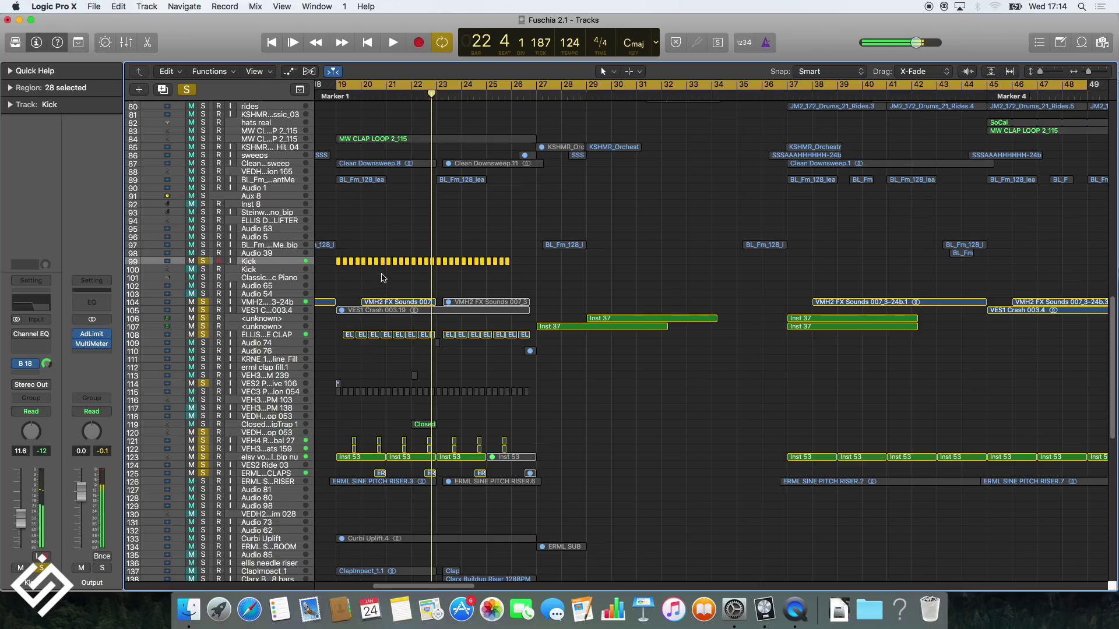
click(186, 88)
click(205, 263)
scroll(186, 303, up, 5)
Examine the Kick's parallel compression send on Bus 18, viewing the Compressor and Channel EQ on Aux 12.
click(47, 364)
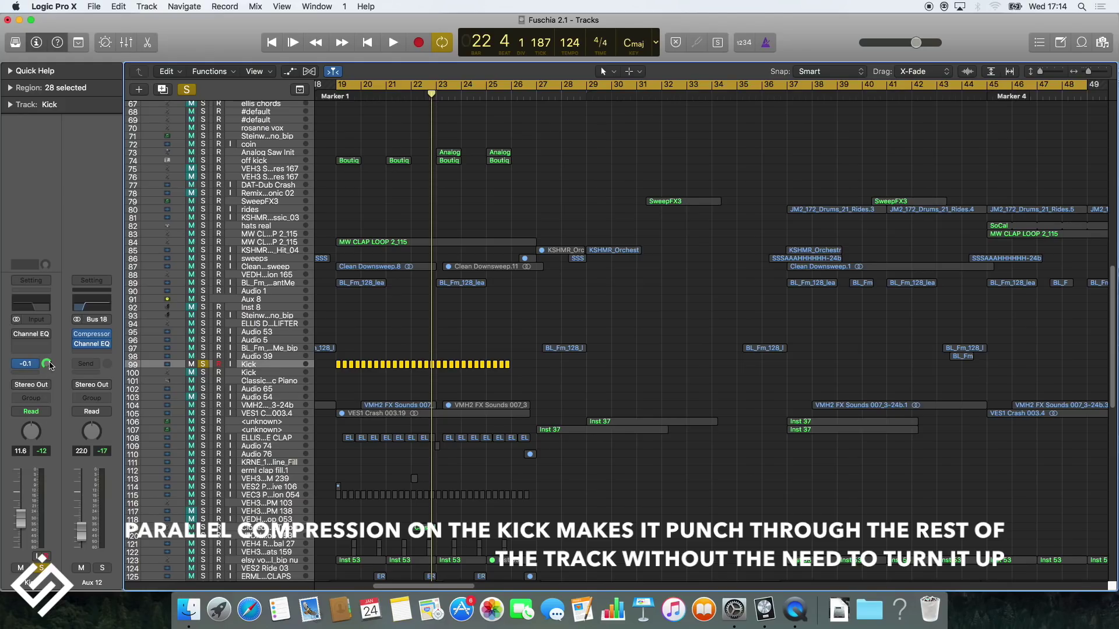
click(91, 336)
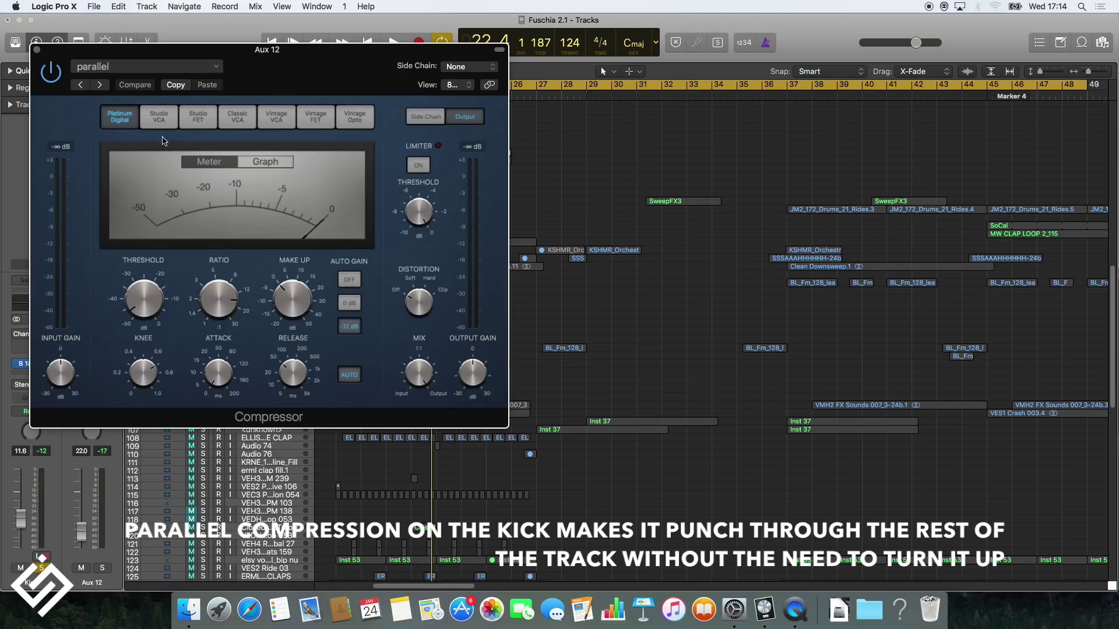
click(37, 51)
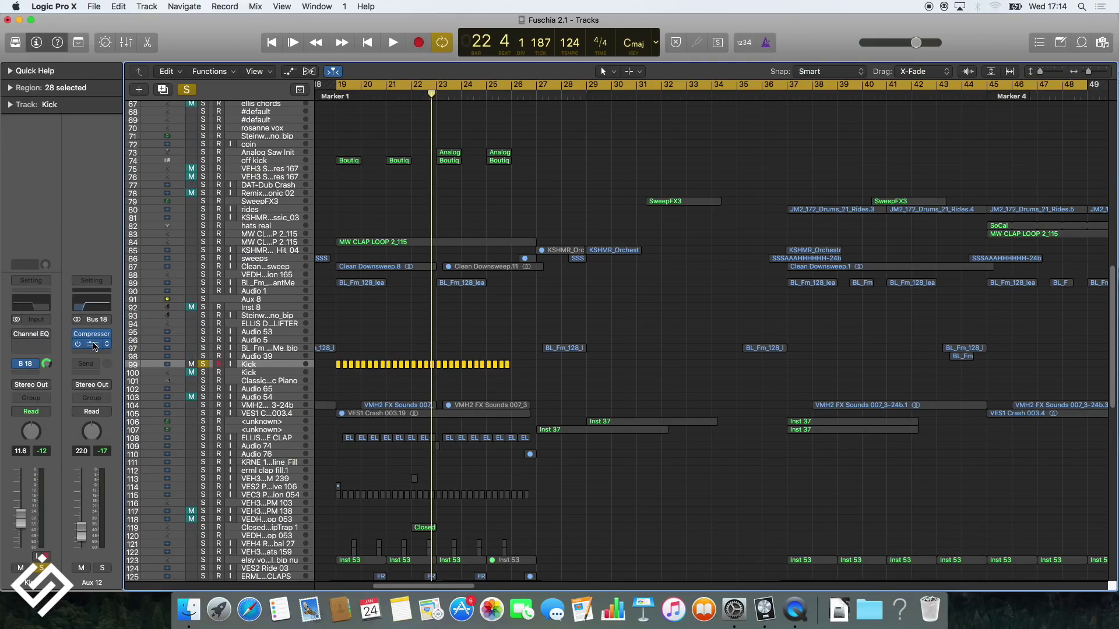
click(93, 345)
click(37, 52)
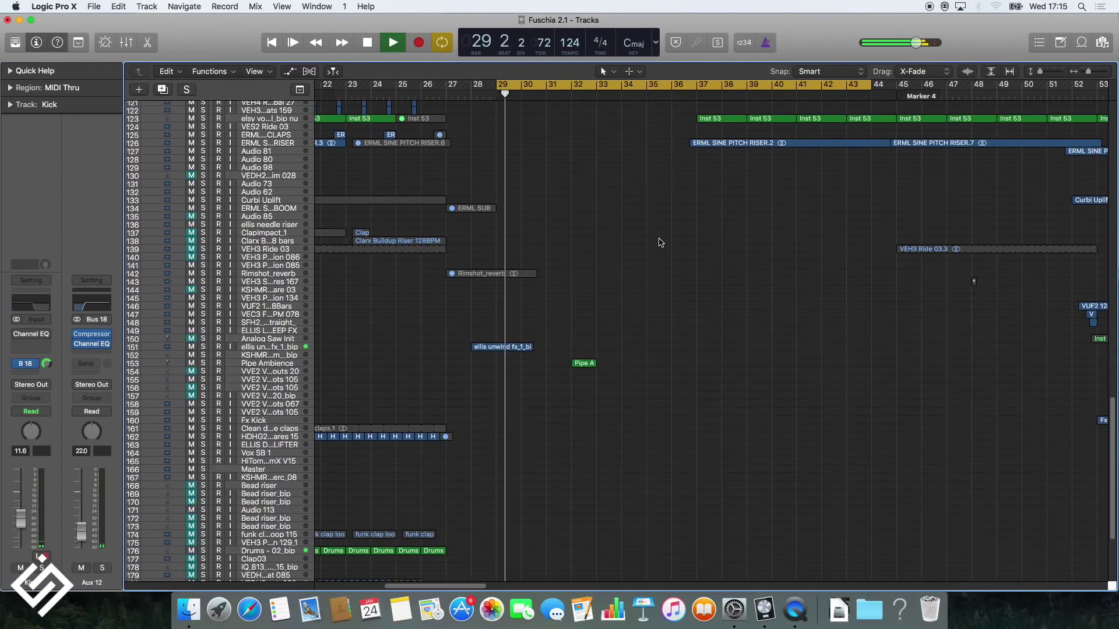
Solo the Sum 11 guitar stack while playing the section that starts at bar 29.
scroll(657, 242, down, 8)
scroll(607, 331, up, 15)
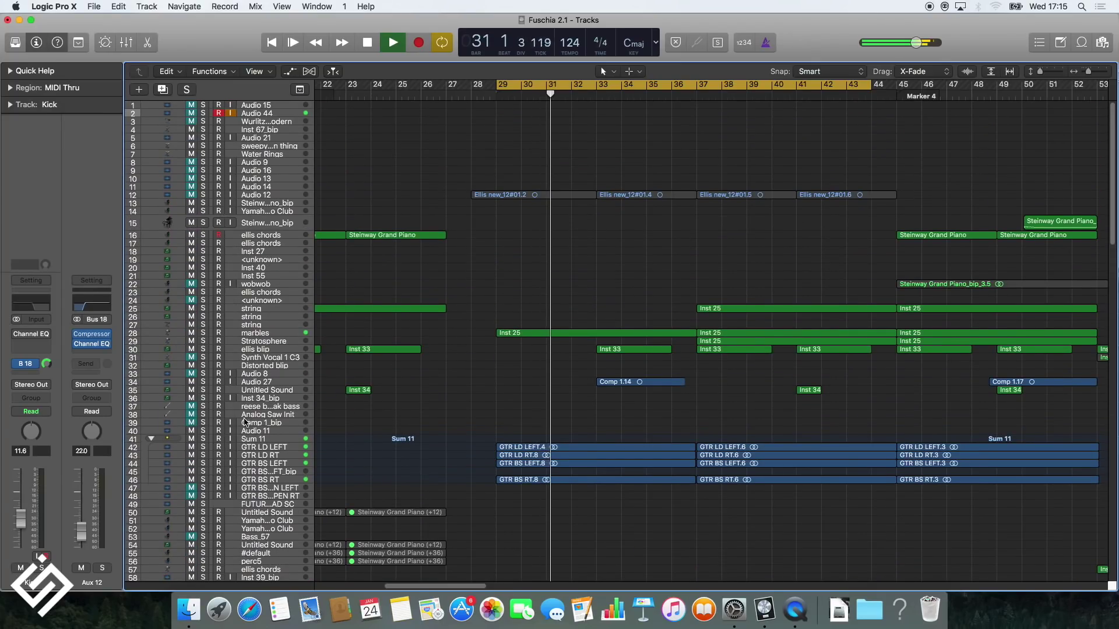
click(202, 438)
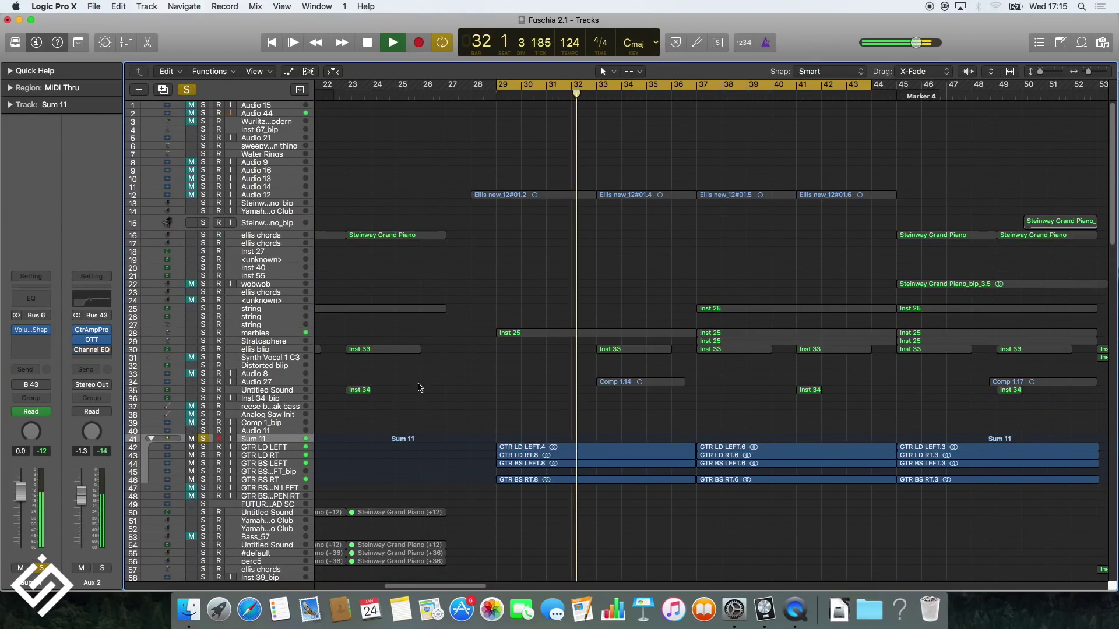
Replace the Sum 11 solo with a solo on GTR LD LEFT and play it from bar 29.
click(203, 439)
click(250, 447)
key(s)
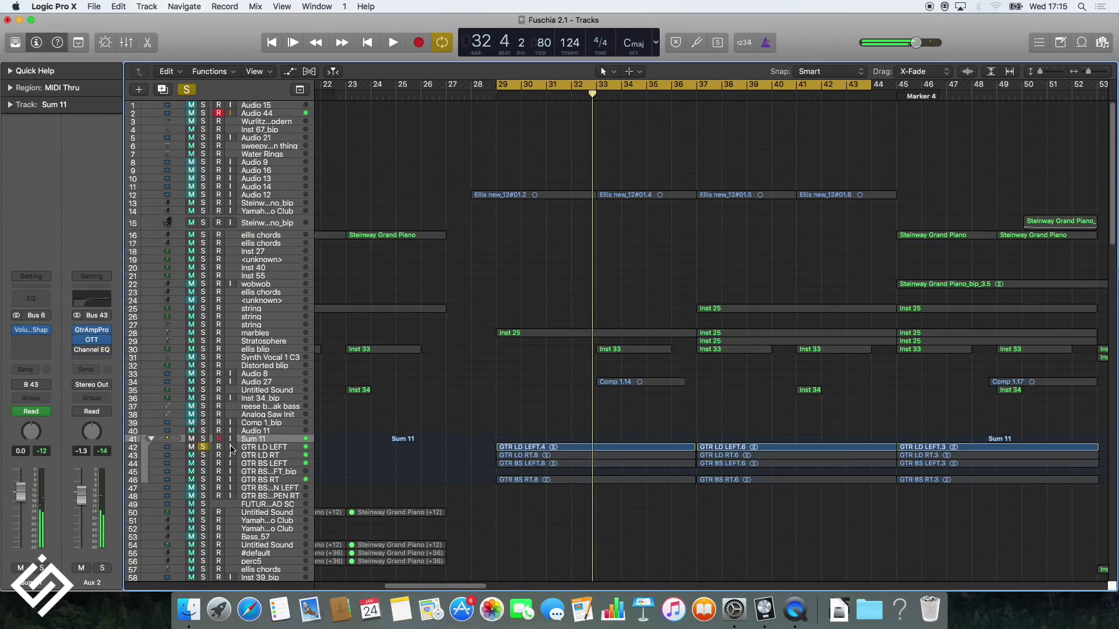
key(shift+space)
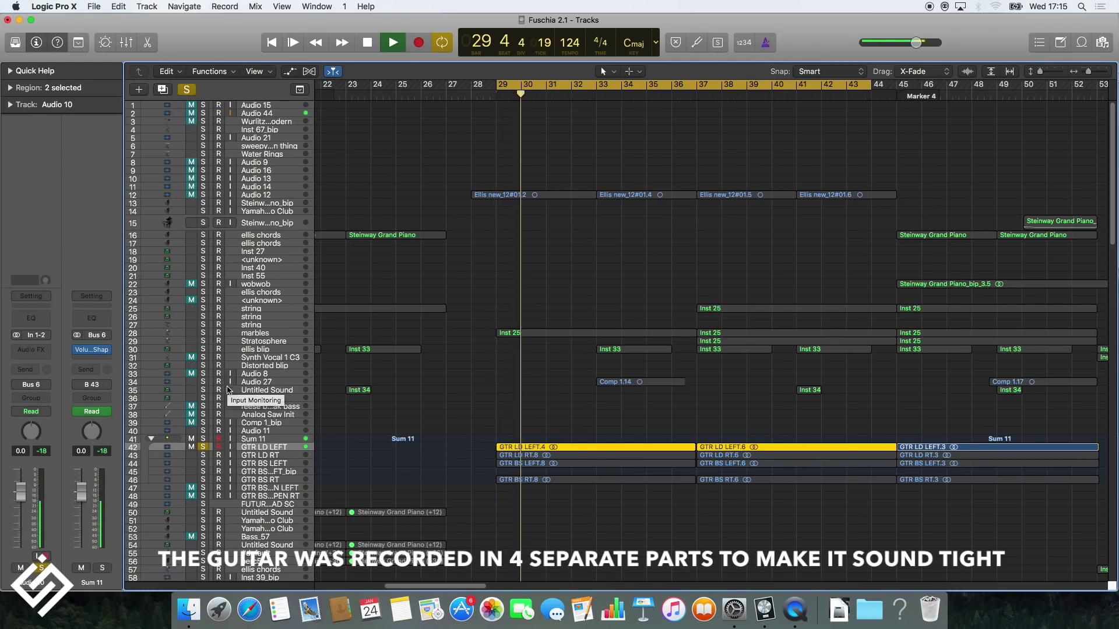
Switch the solo to GTR LD RT and play that guitar part from bar 29.
click(228, 456)
key(space)
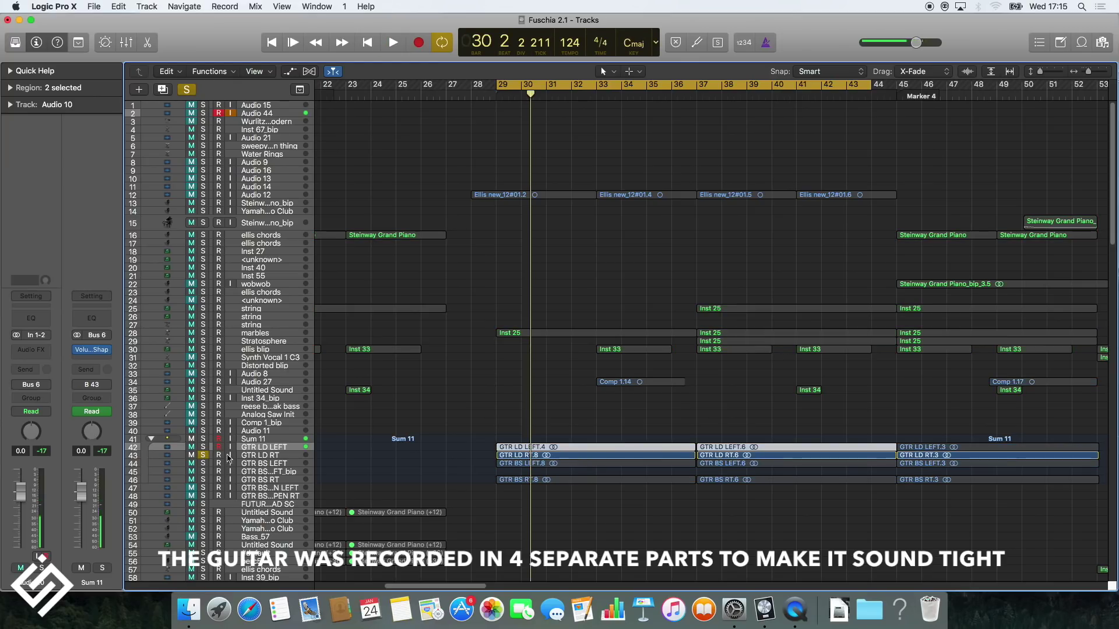
click(279, 457)
key(shift+space)
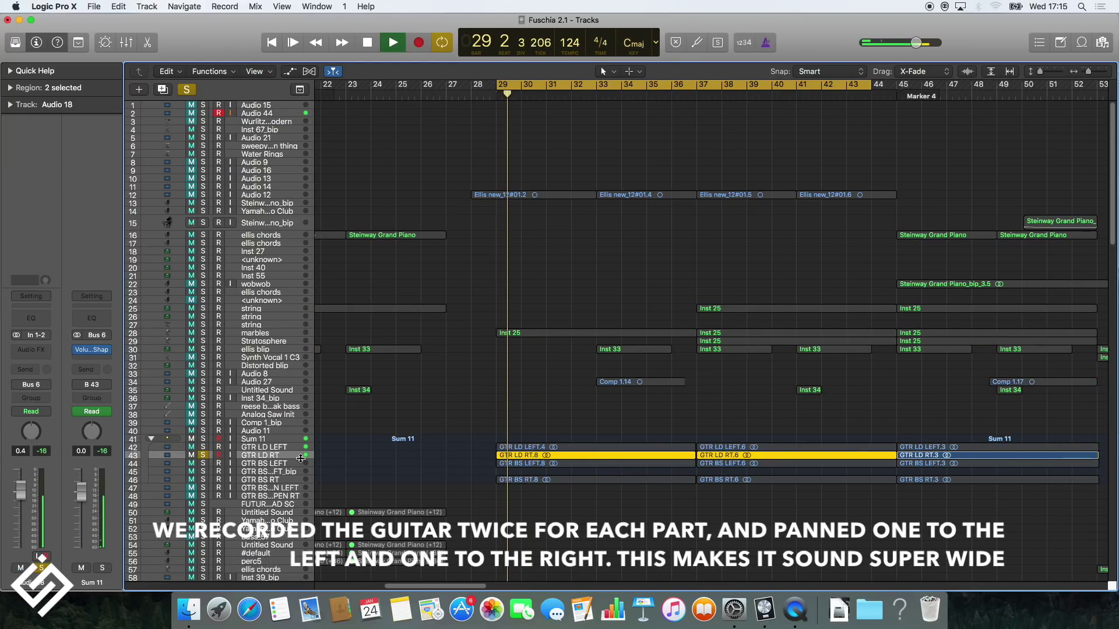
Play GTR LD LEFT and GTR LD RT soloed together, clearing both lead guitar solos at the end.
shift+click(290, 446)
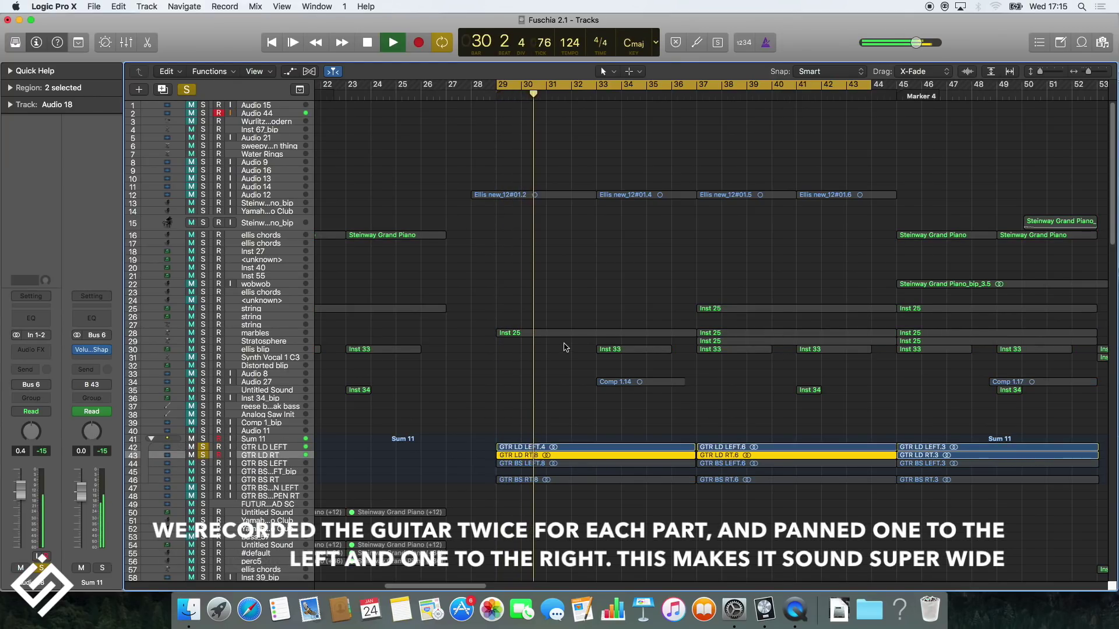
key(space)
click(203, 455)
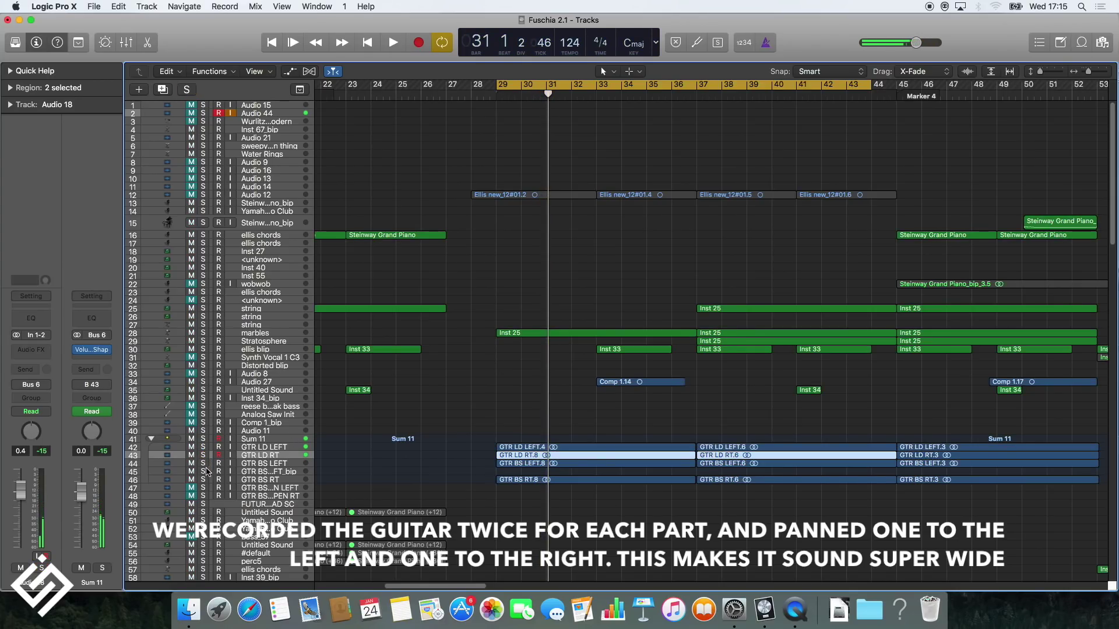
Solo GTR BS LEFT from bar 29, layering in GTR BS RT and the two lead guitar tracks during playback.
click(203, 463)
key(space)
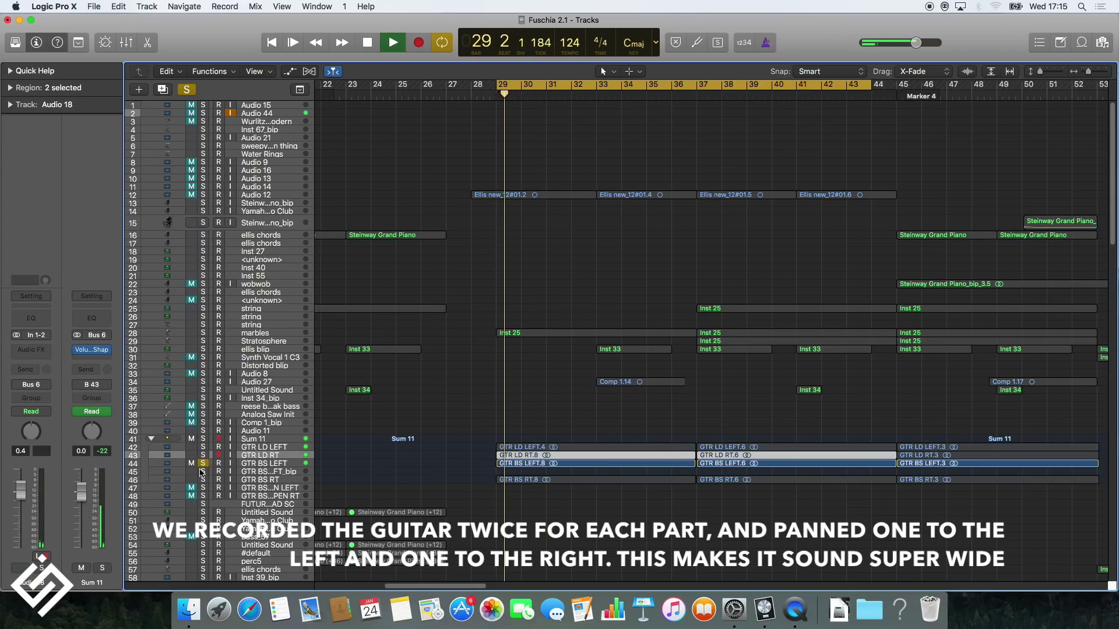
click(203, 480)
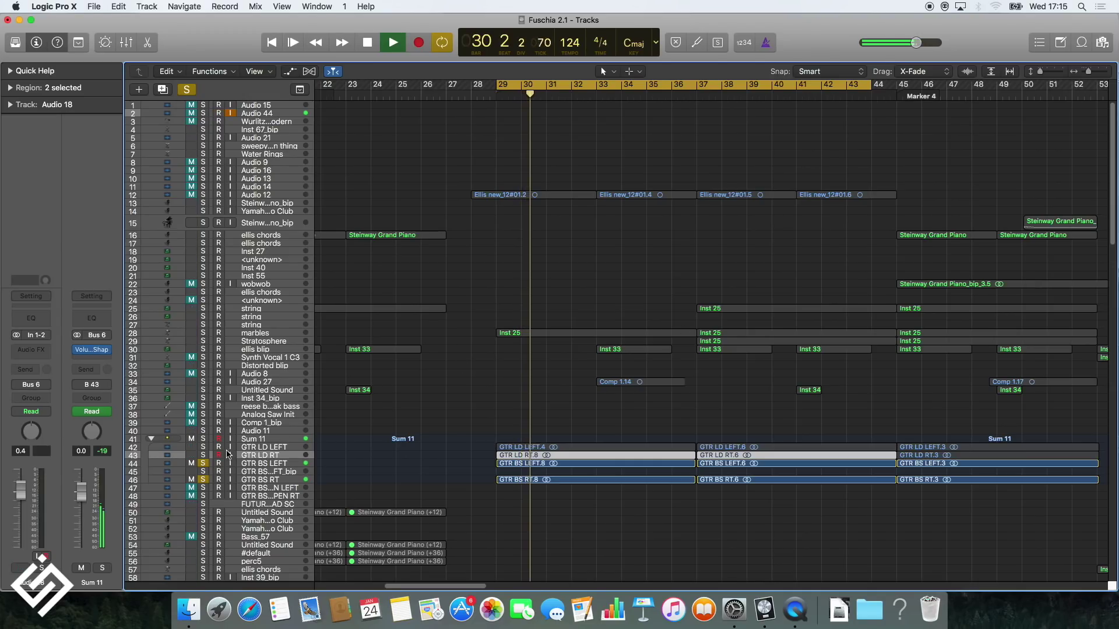
click(202, 455)
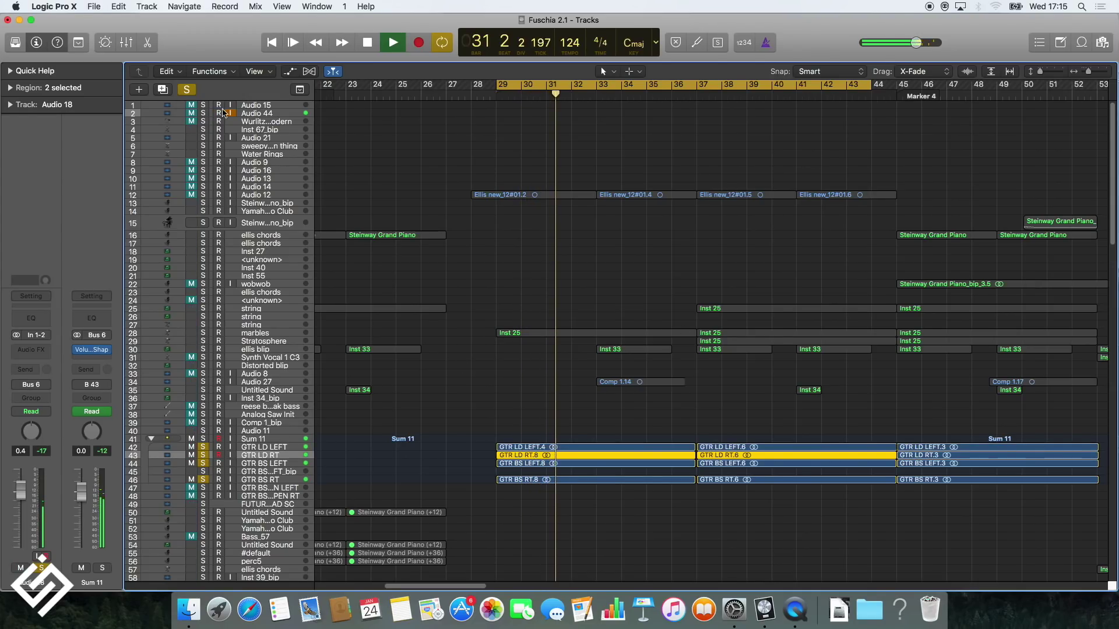
Solo the Sum 11 guitar stack and view the OTT and Guitar Amp Pro settings on Aux 2 during playback.
key(space)
click(203, 439)
click(253, 440)
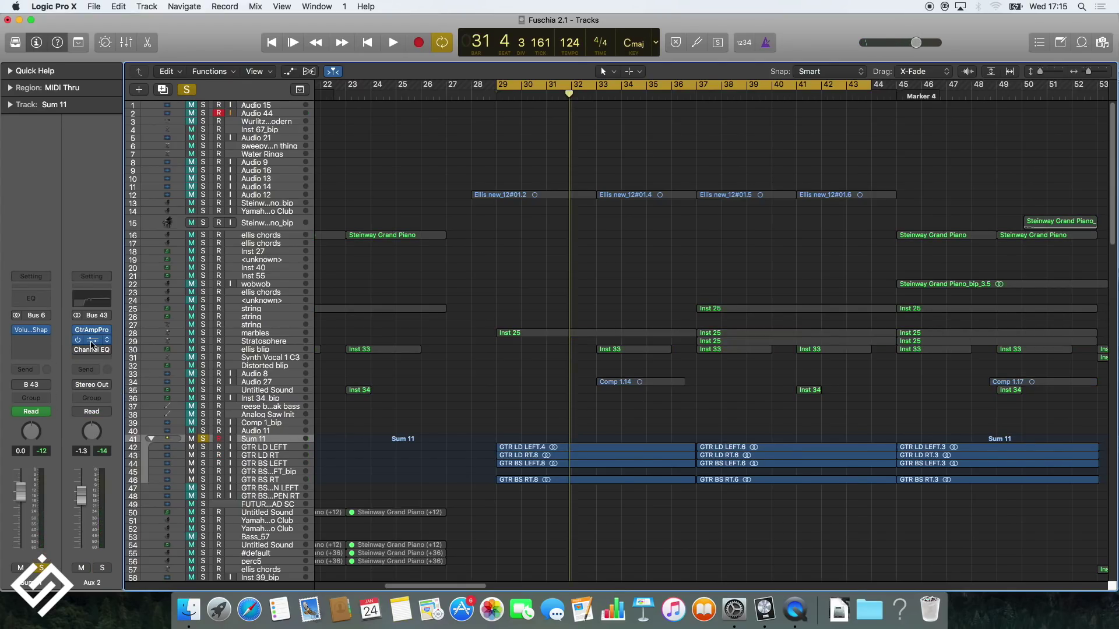
click(91, 343)
key(space)
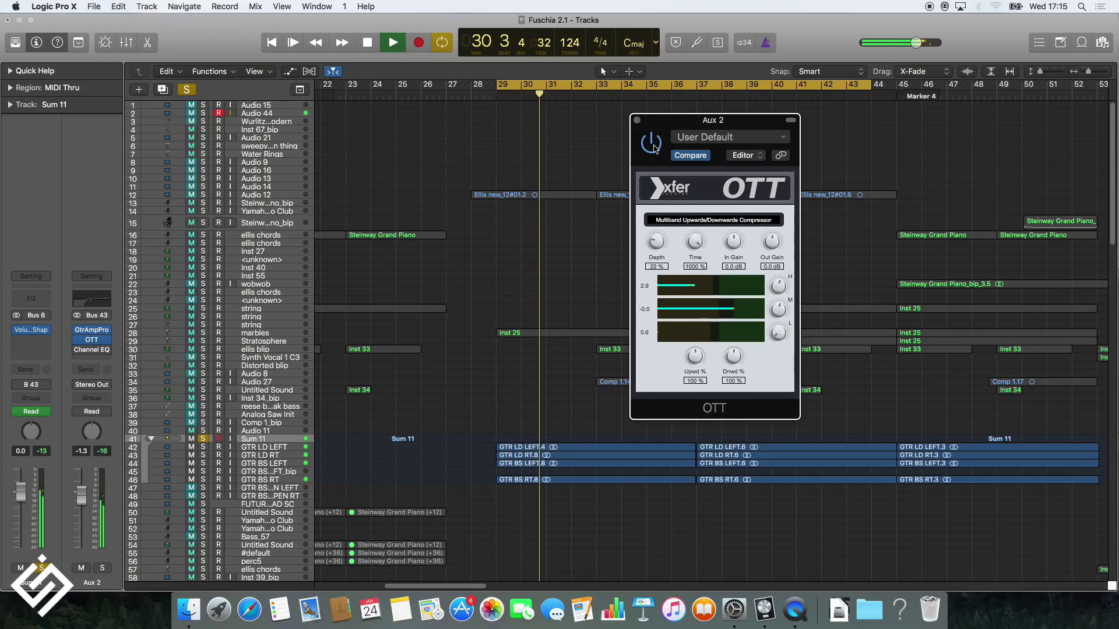
click(638, 120)
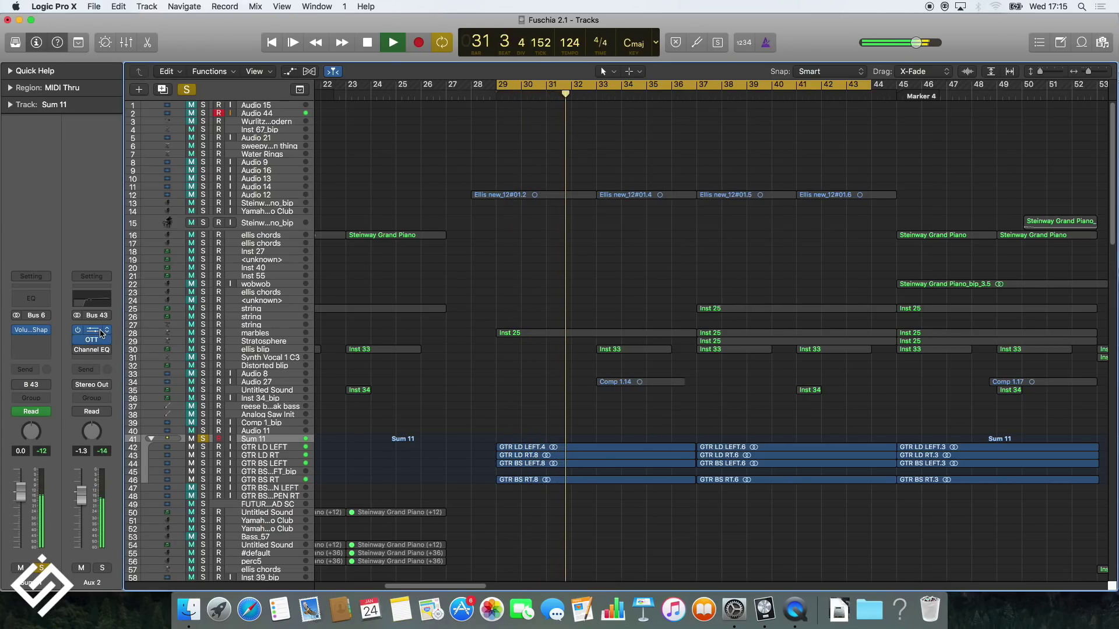
click(100, 334)
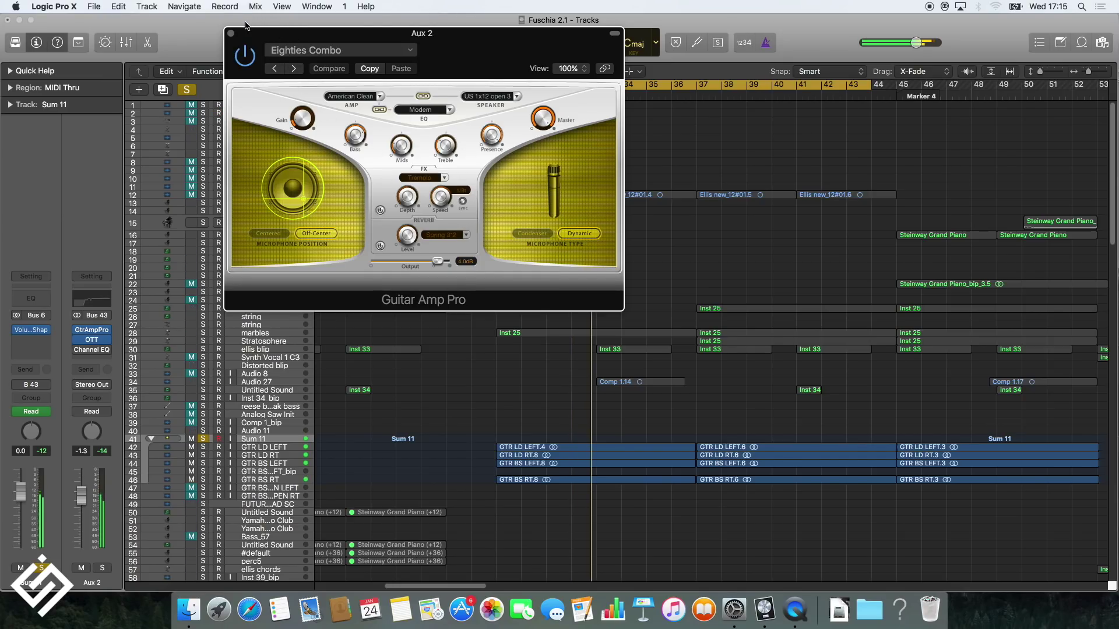
click(232, 35)
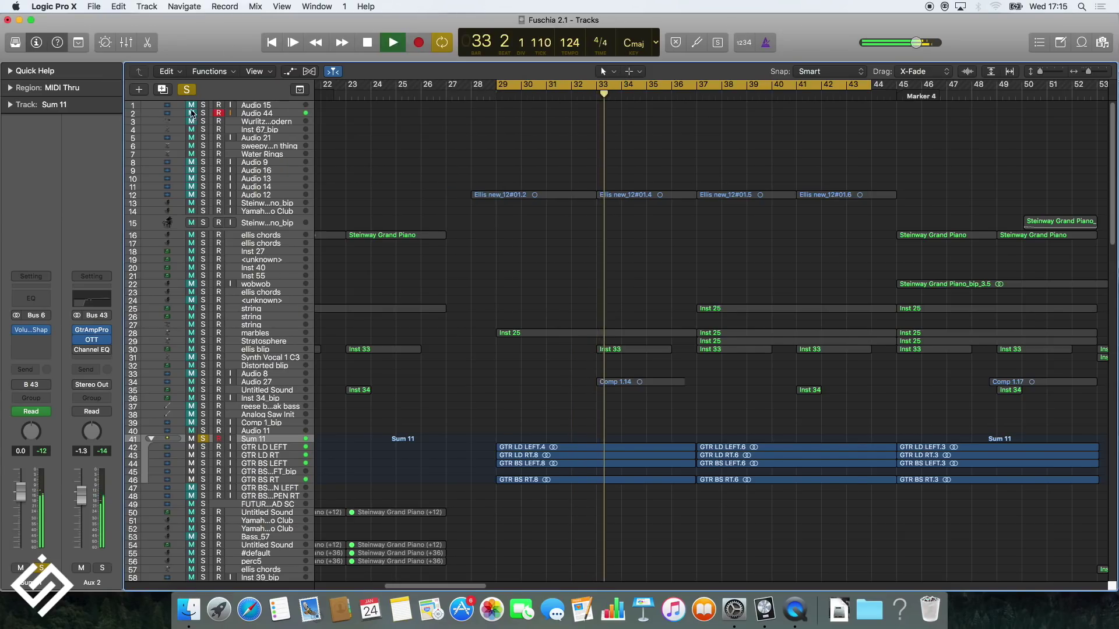
Play Audio 27 soloed from bar 33 and view its OTT and Channel EQ settings.
click(257, 382)
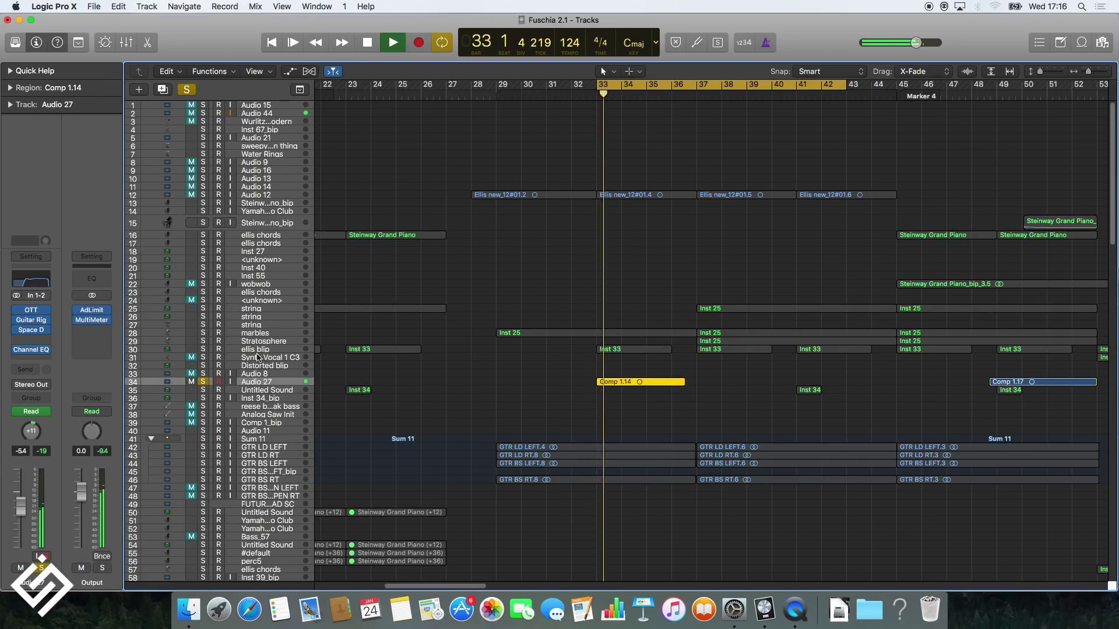
click(31, 310)
click(36, 49)
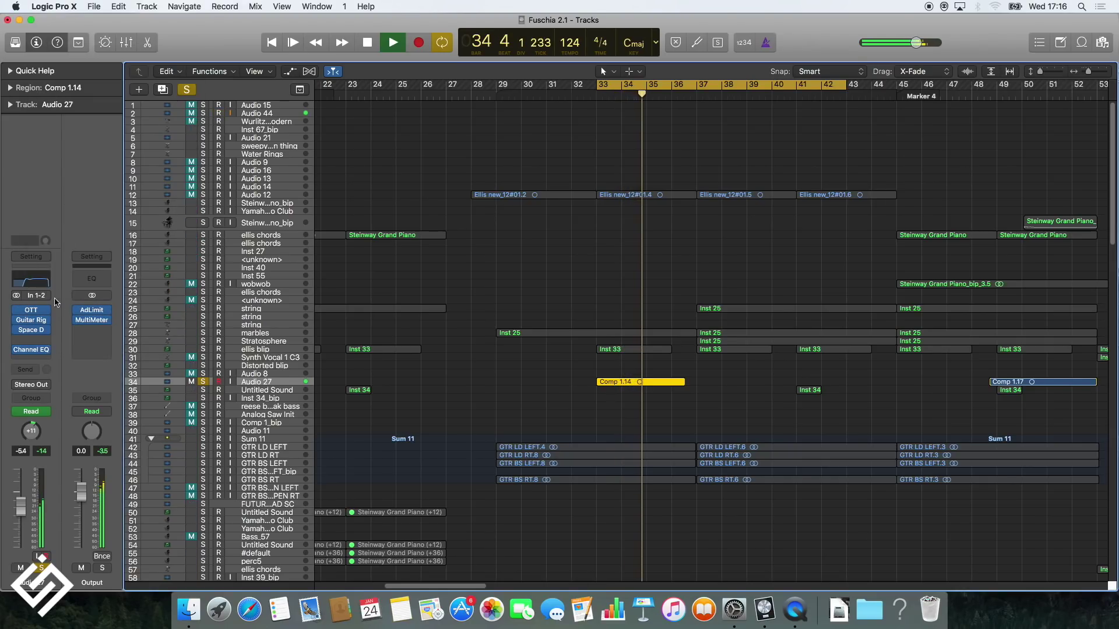
click(32, 350)
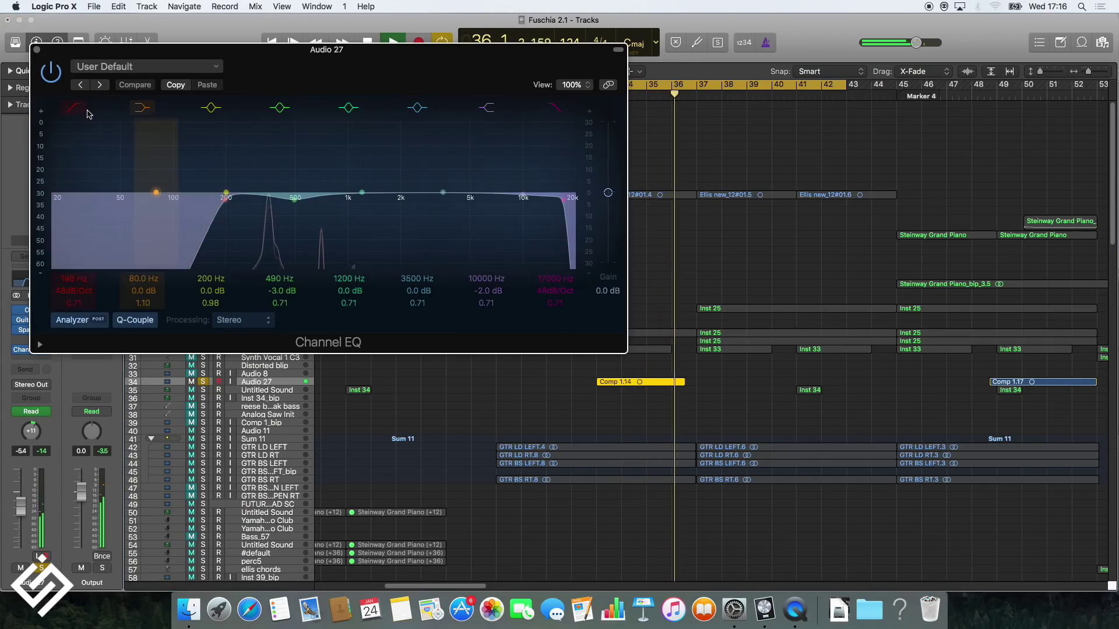
click(36, 51)
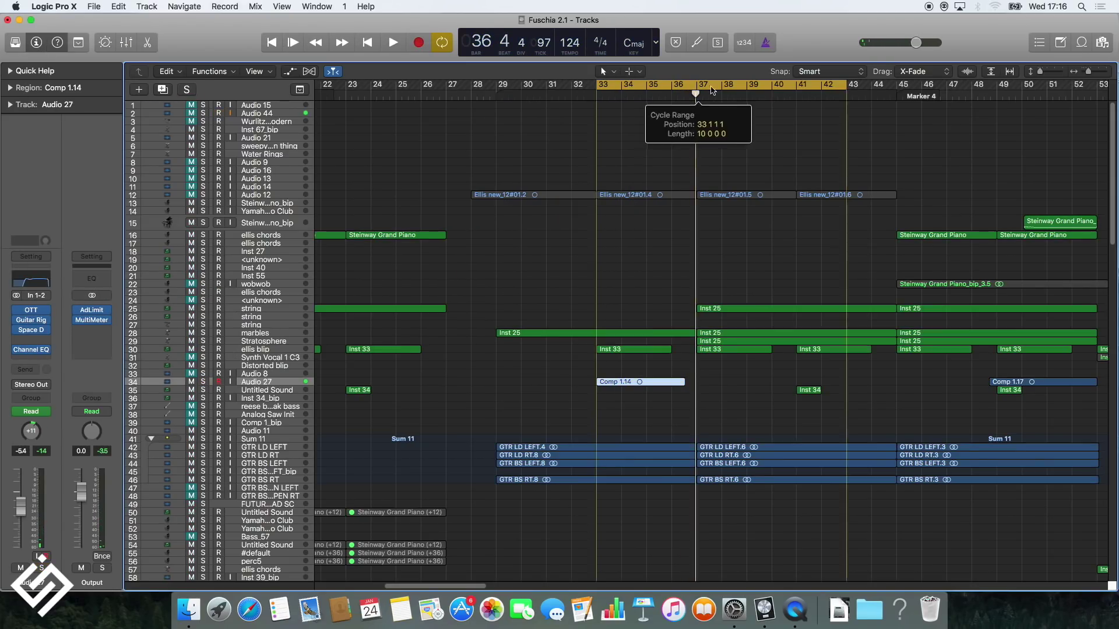
Move the cycle start to bar 37 and layer solos on marbles, Stratosphere, string and ellis blip one after another.
drag(845, 85, 897, 84)
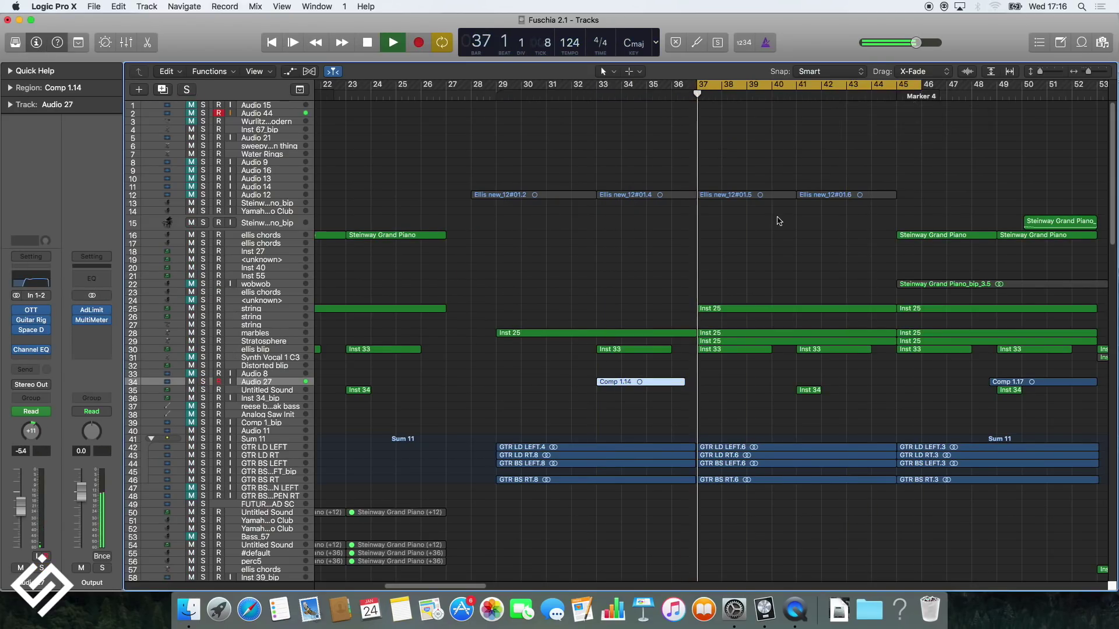
click(203, 333)
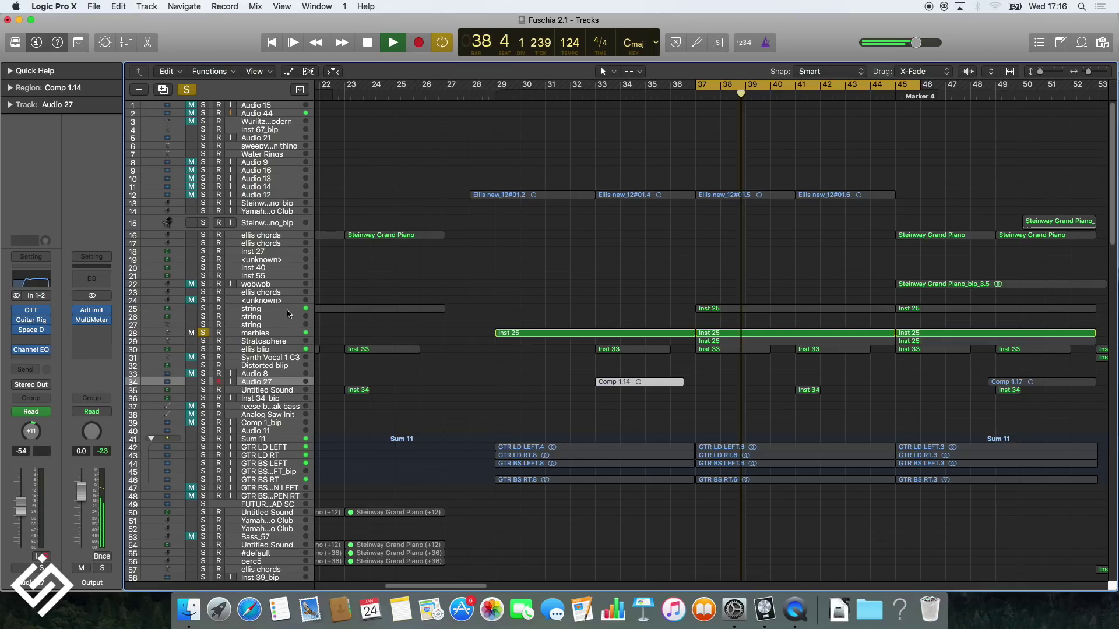
click(203, 340)
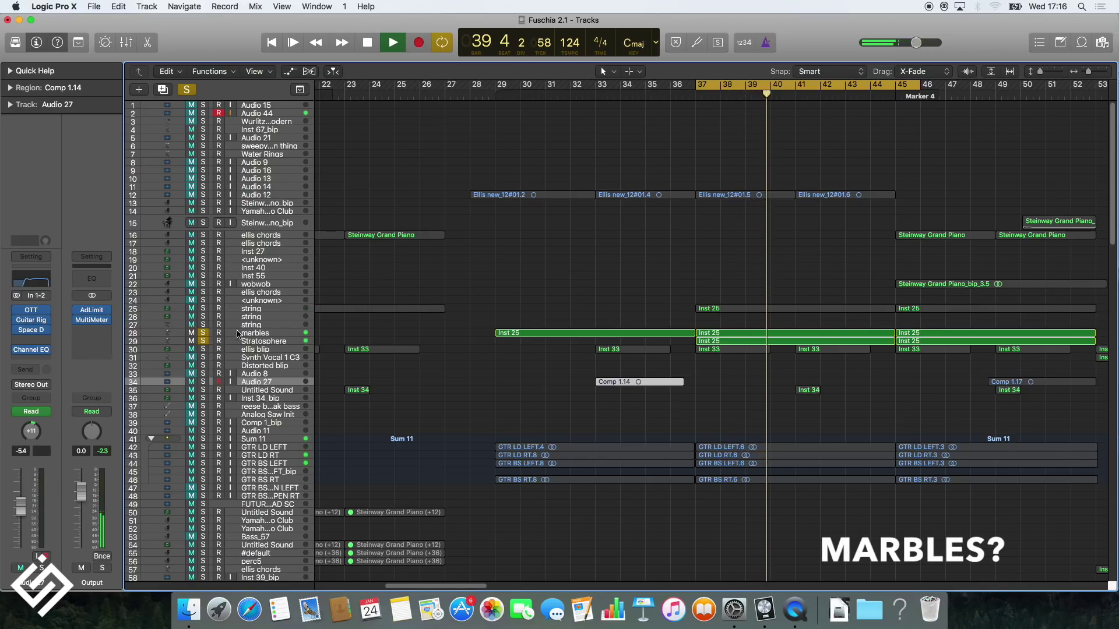
click(203, 308)
click(203, 349)
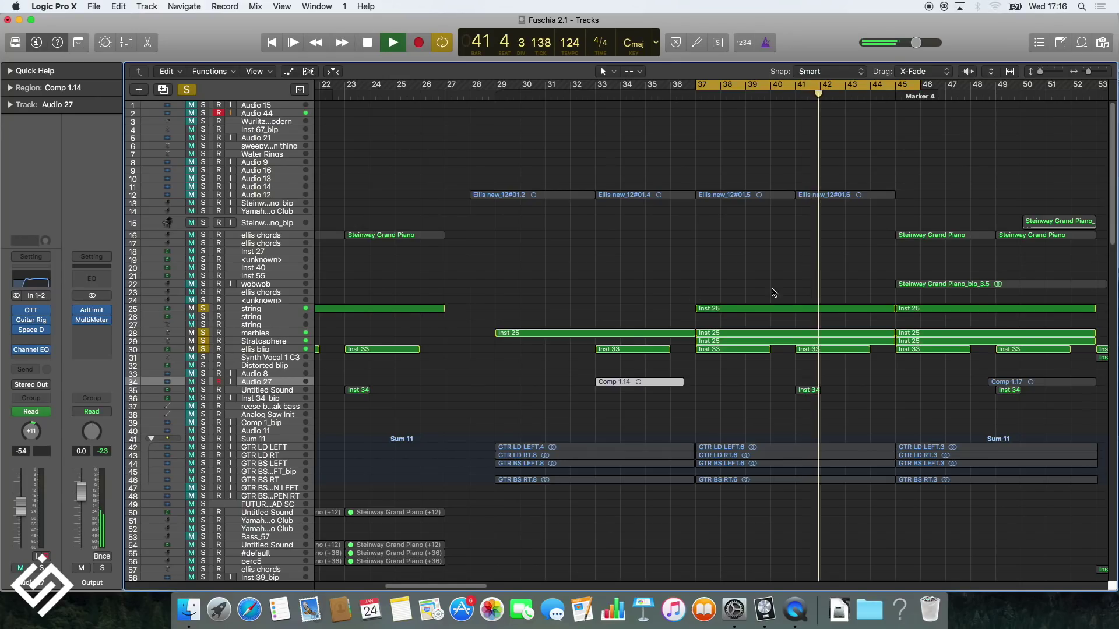
Add Audio 27, Untitled Sound and SweepFX3 to the soloed layers, replaying the passage around bar 41.
scroll(754, 302, down, 6)
click(202, 238)
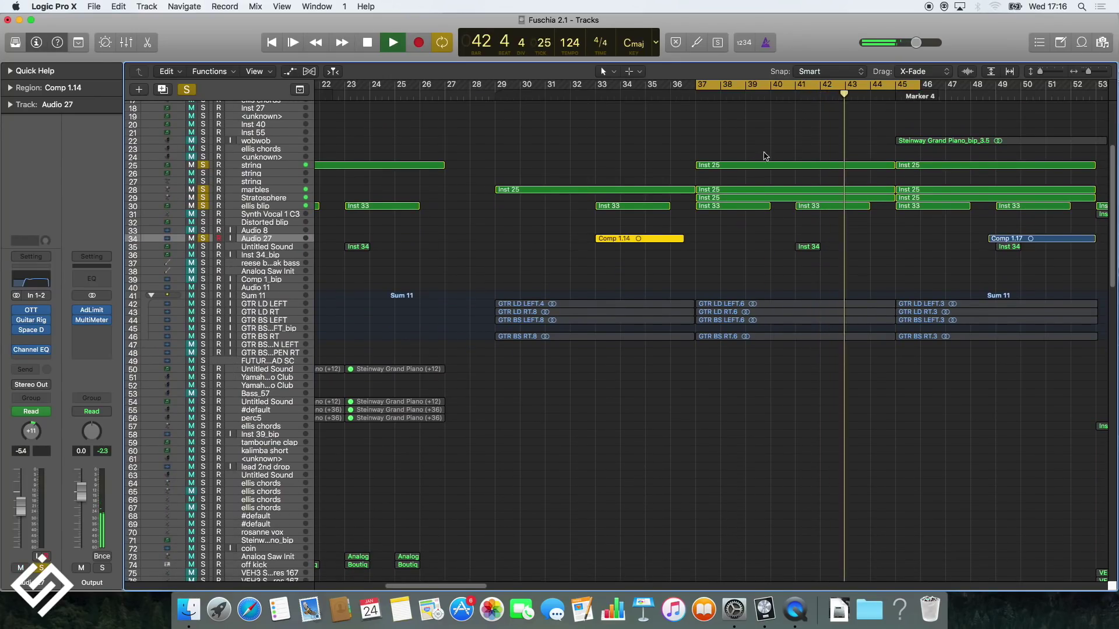
click(204, 247)
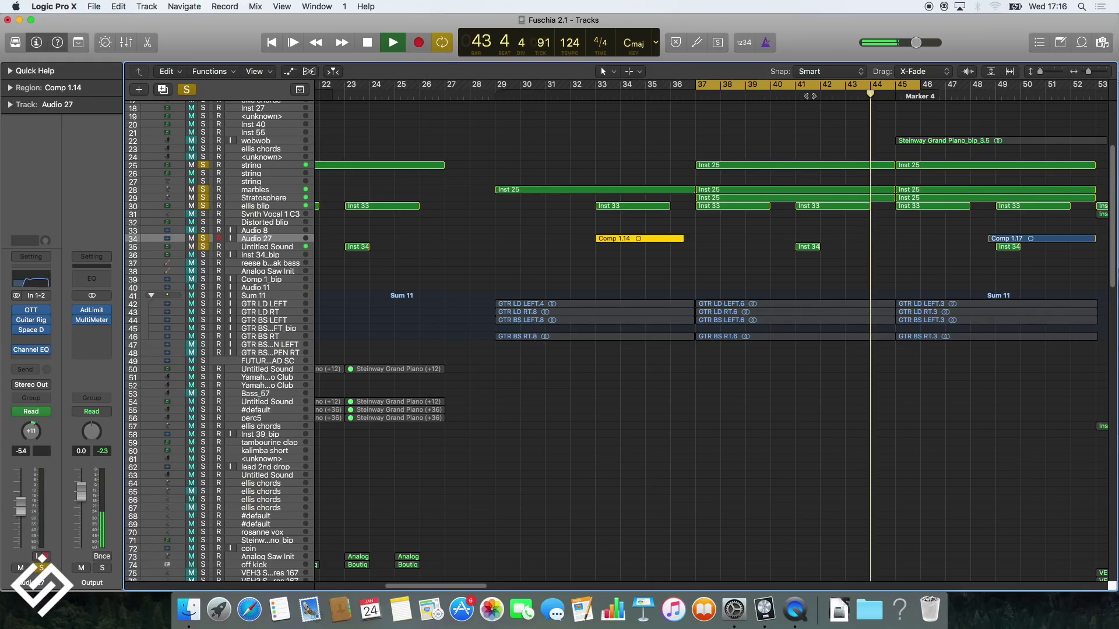
click(784, 94)
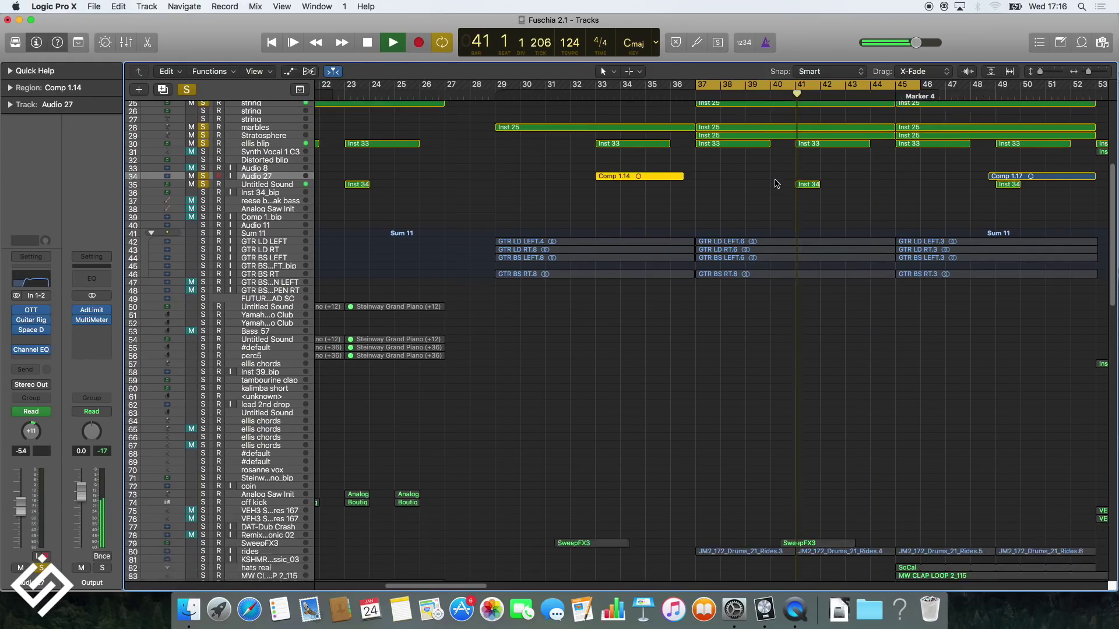
scroll(670, 172, down, 4)
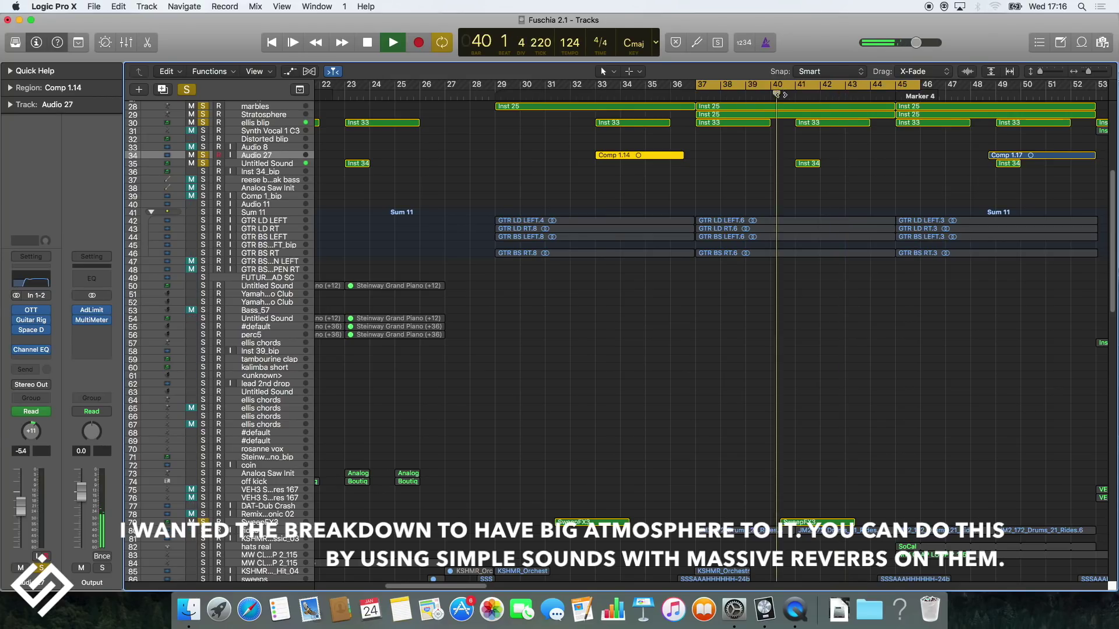
click(816, 522)
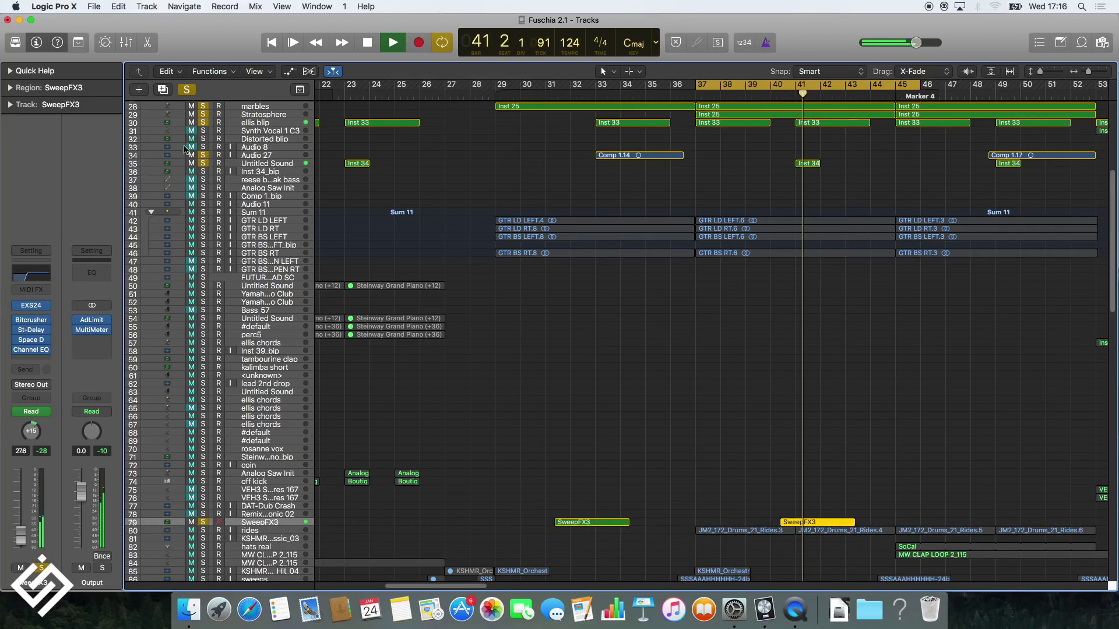
Turn off all solos to hear the full mix and select the rides track.
click(187, 90)
scroll(262, 280, down, 10)
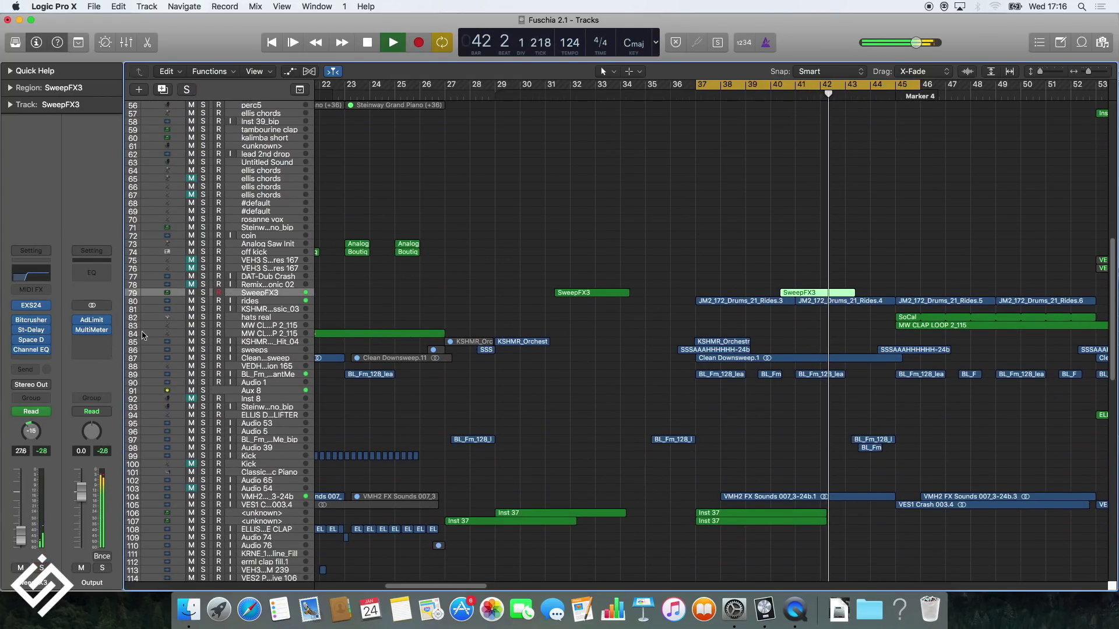
click(264, 303)
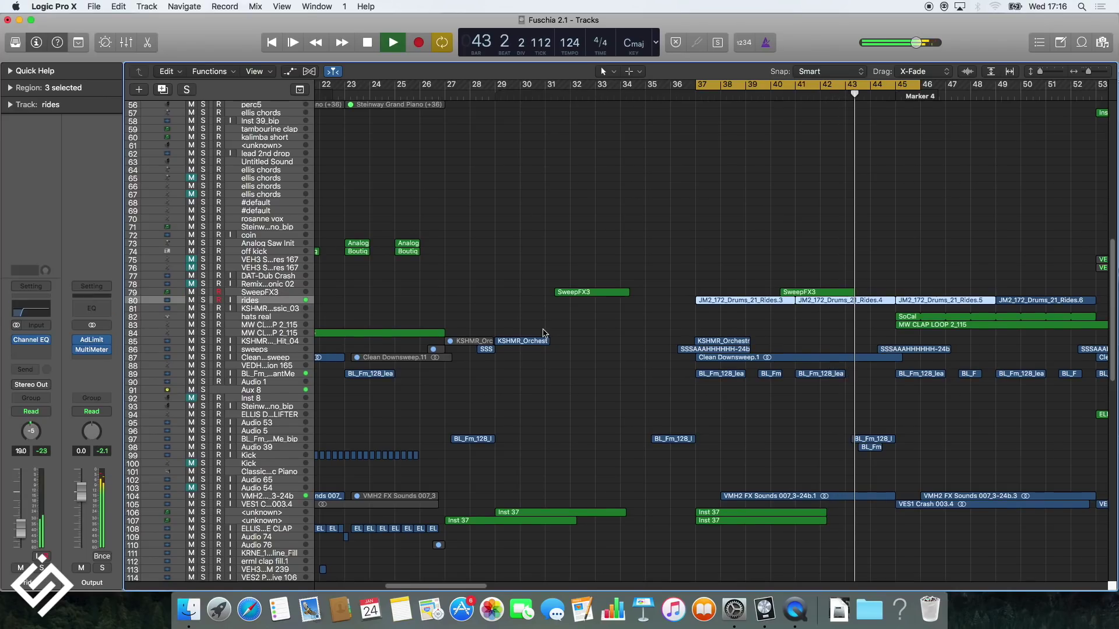
scroll(578, 304, down, 13)
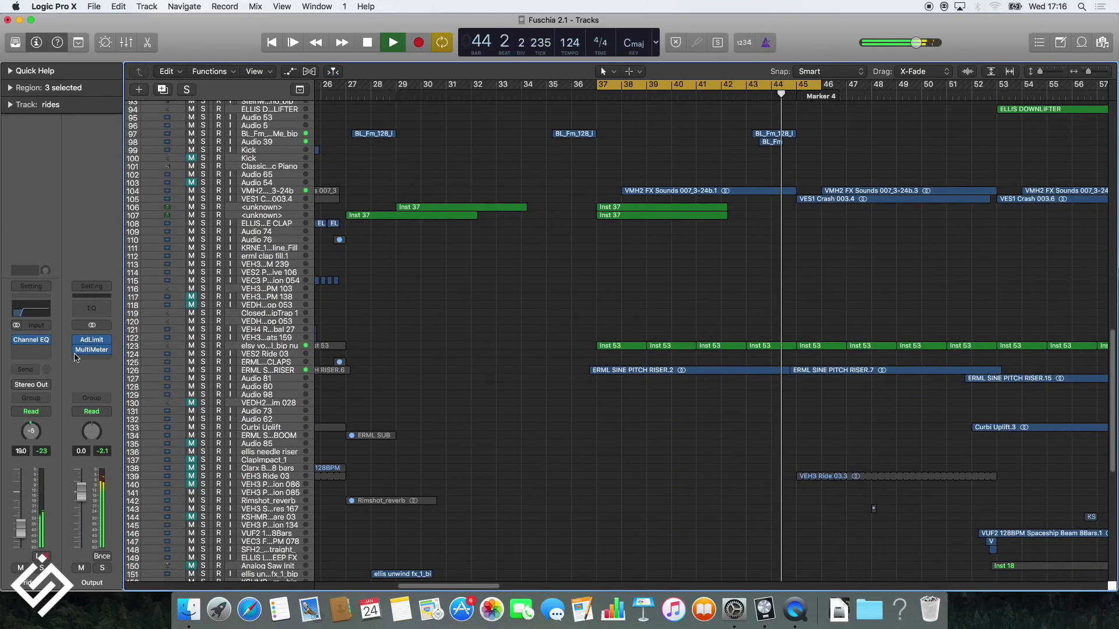
Solo the elsy vocal track (track 123) from bar 37 and bypass all of its audio effects.
click(201, 346)
click(248, 346)
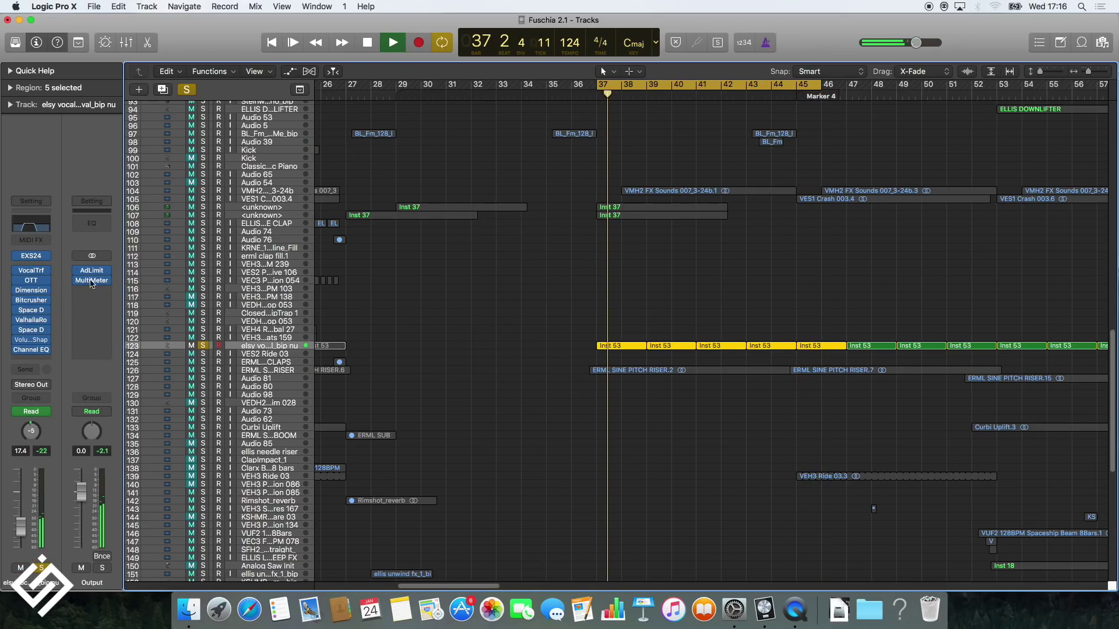
alt+click(17, 350)
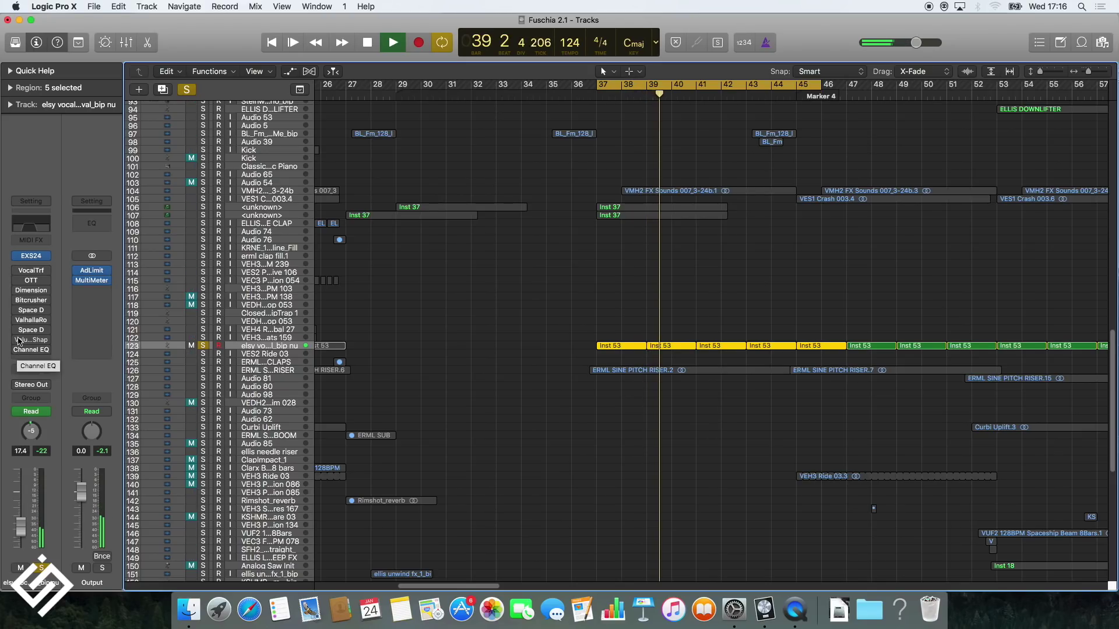
Re-enable the elsy vocal track's effects one by one during playback, from the vocal transformer and OTT through to Channel EQ.
click(21, 271)
key(Escape)
click(17, 270)
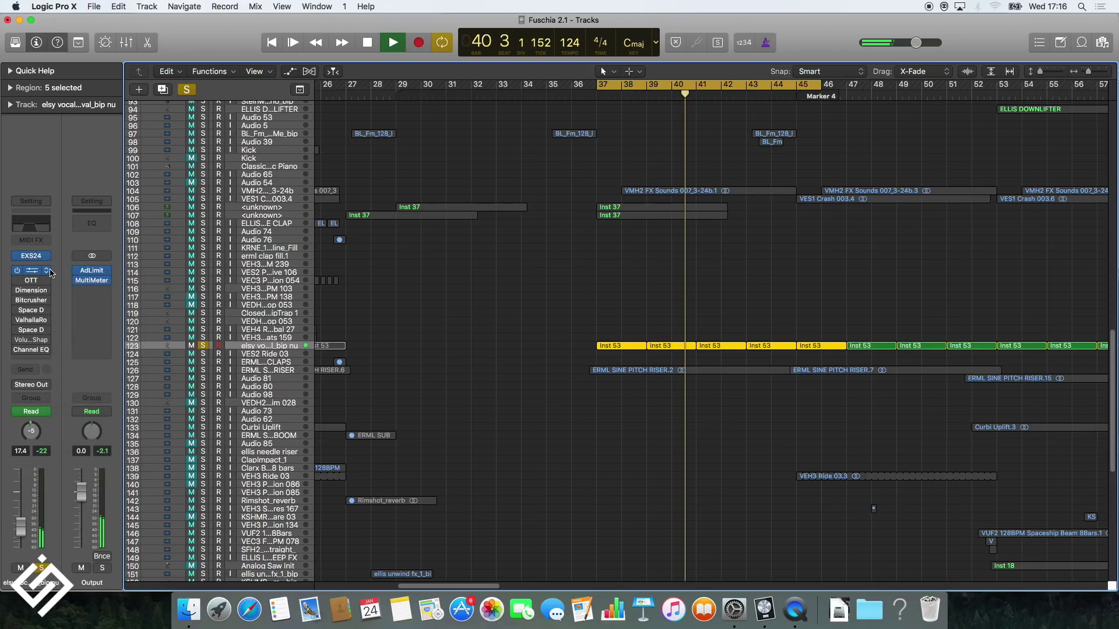
click(17, 280)
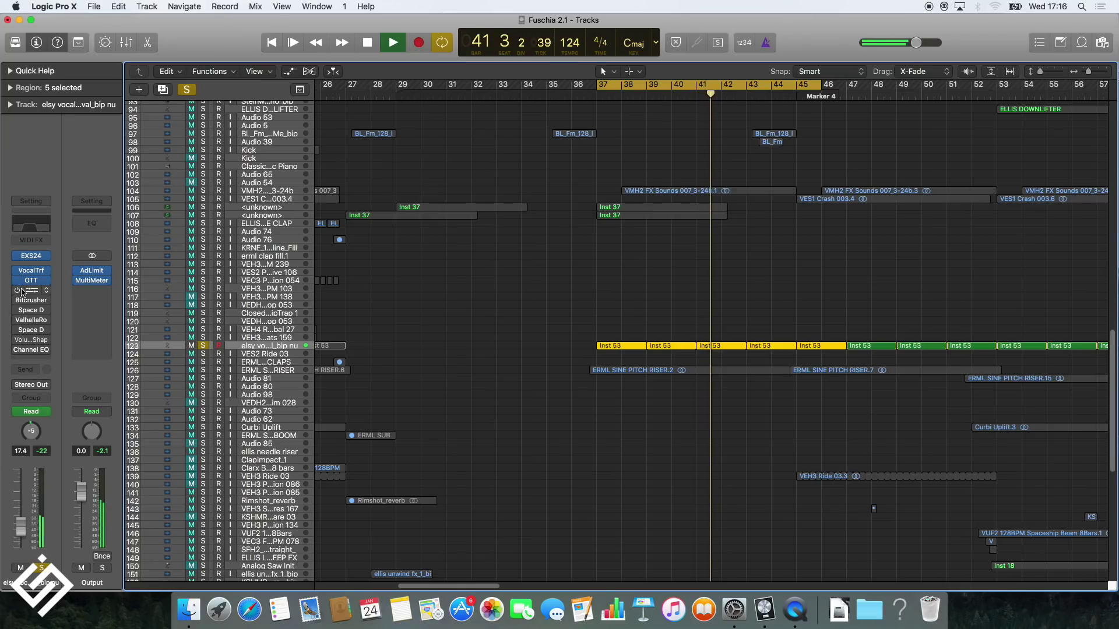
click(17, 291)
click(17, 301)
click(17, 310)
click(17, 320)
click(17, 329)
click(23, 340)
click(24, 349)
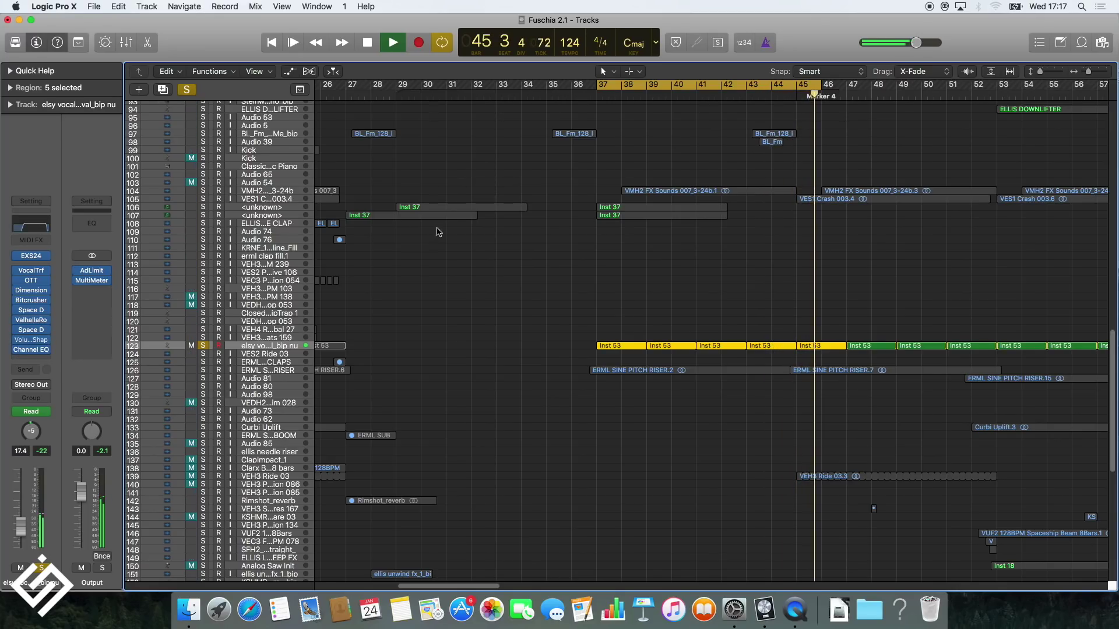
Play ellis chords soloed from bar 45, examining the Steinway Grand Piano region's notes in the Piano Roll and the ES2 synth settings.
click(758, 85)
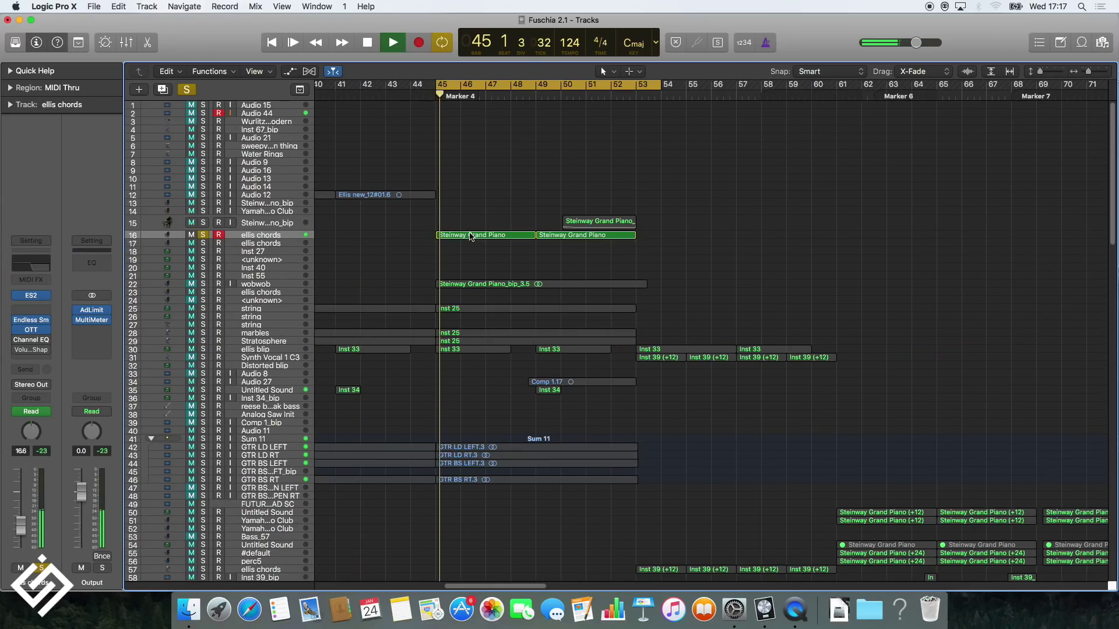
key(p)
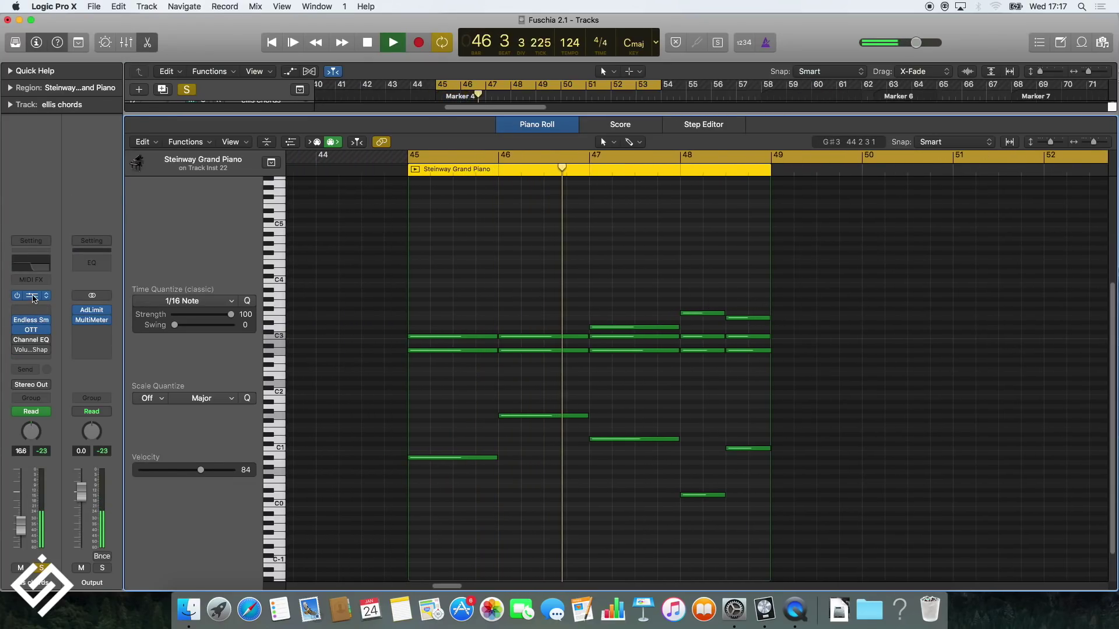
click(31, 296)
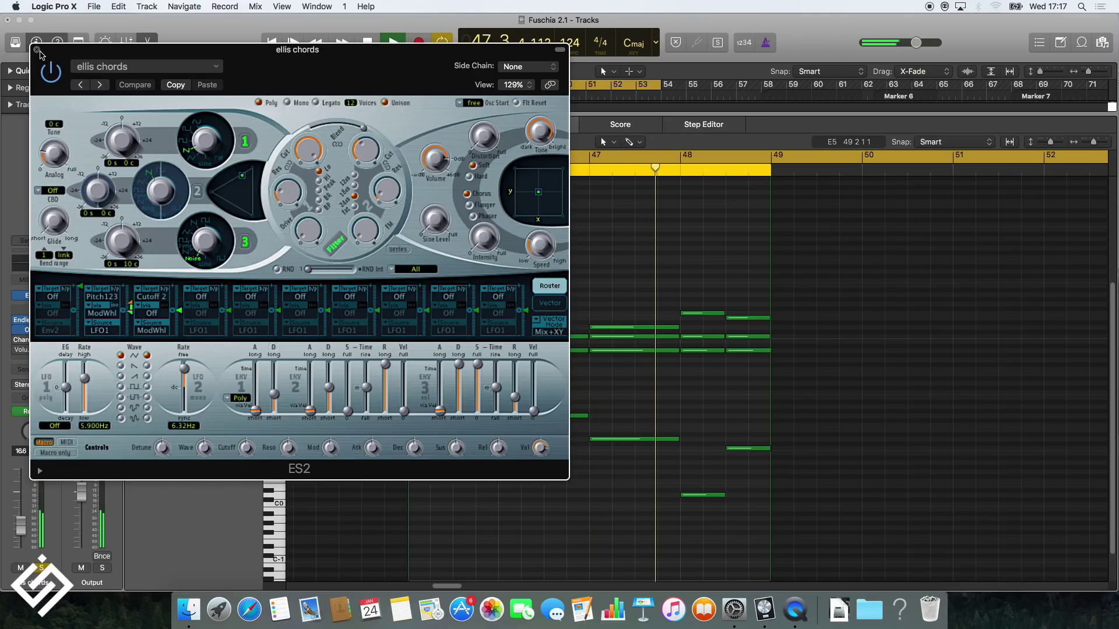
click(38, 50)
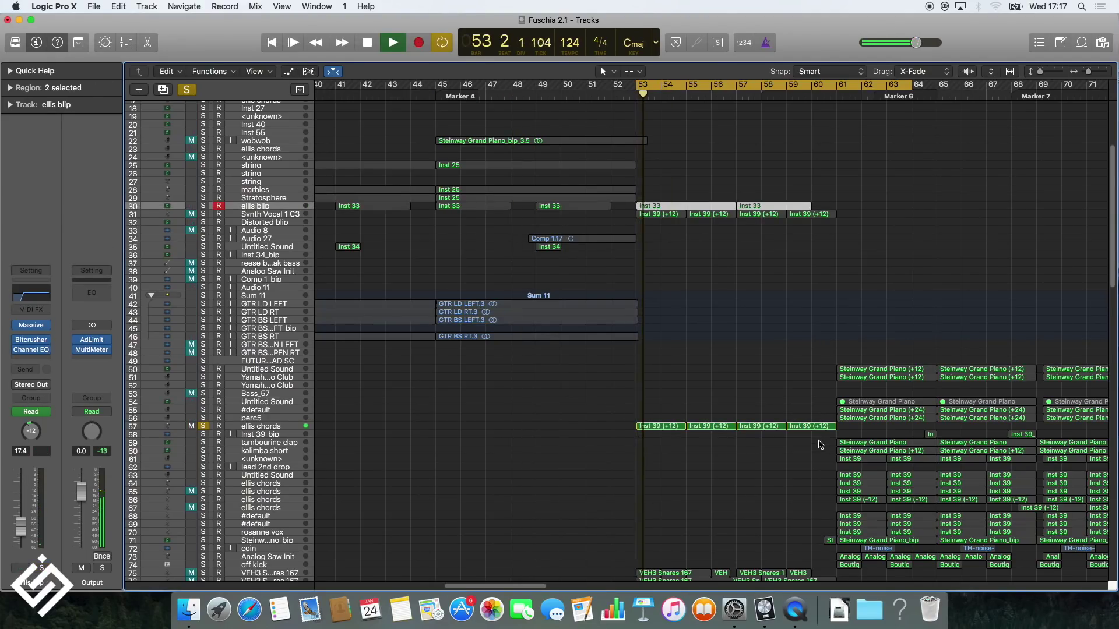
Select the soloed ellis chords track 57 and examine its ES2 synth settings during playback.
click(1043, 74)
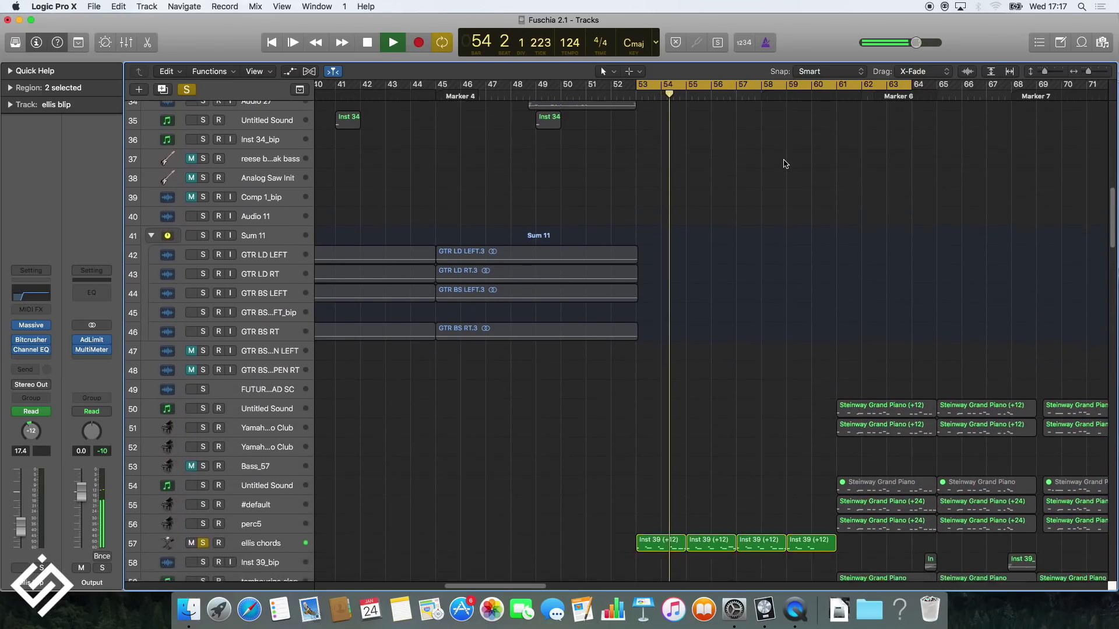
click(312, 370)
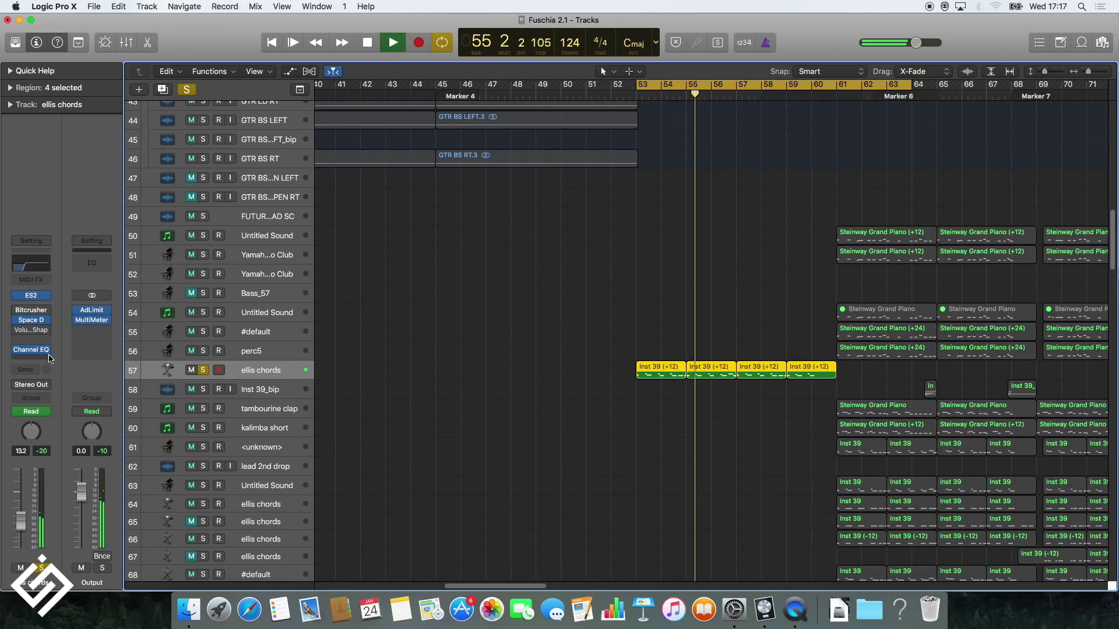
click(32, 299)
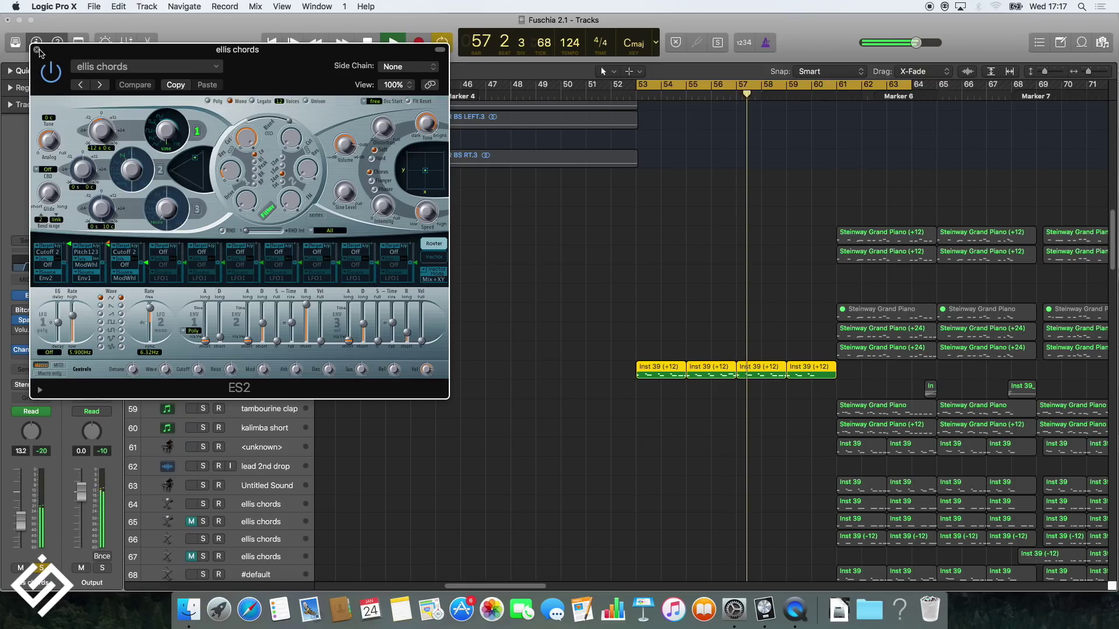
click(37, 51)
Turn off all solos and play the full mix of the drop from bar 61.
click(187, 90)
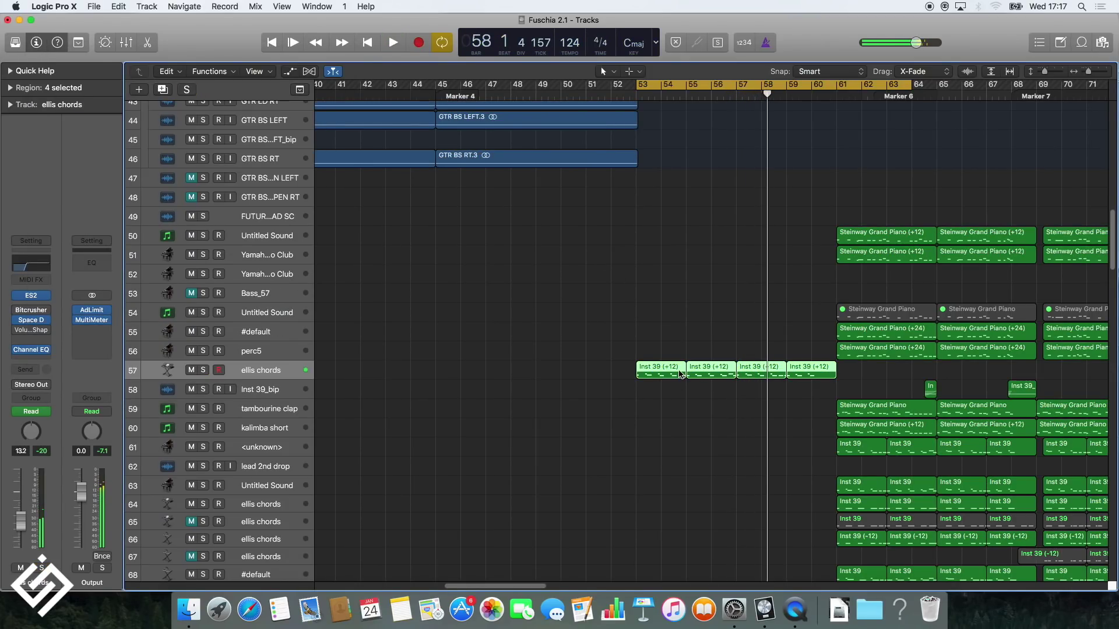
double_click(680, 373)
drag(353, 235, 1020, 431)
key(p)
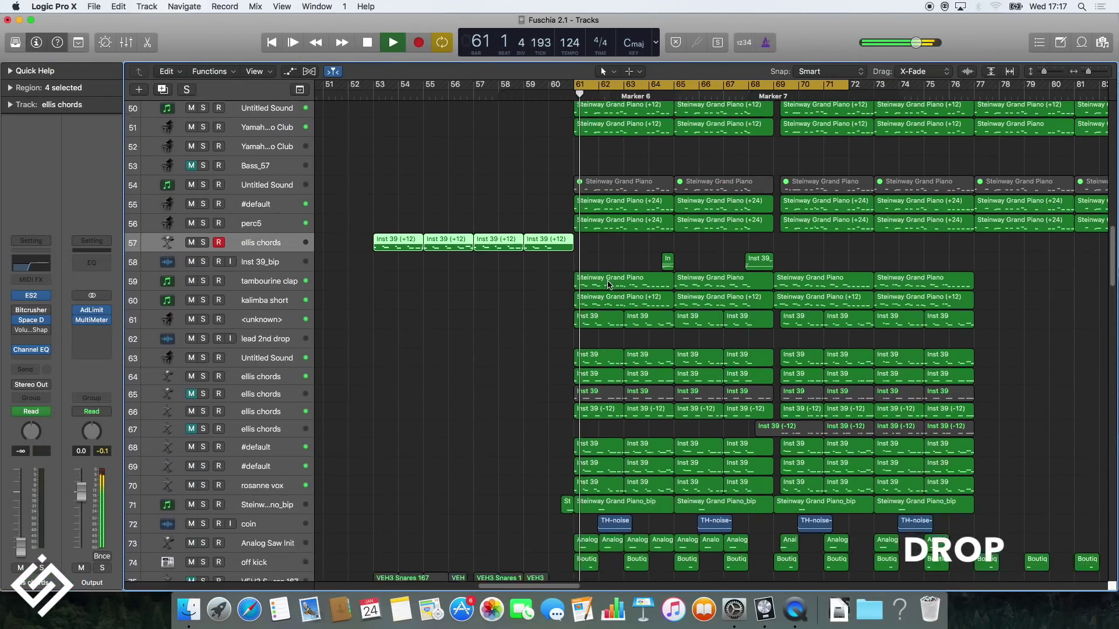
scroll(605, 275, up, 2)
click(537, 329)
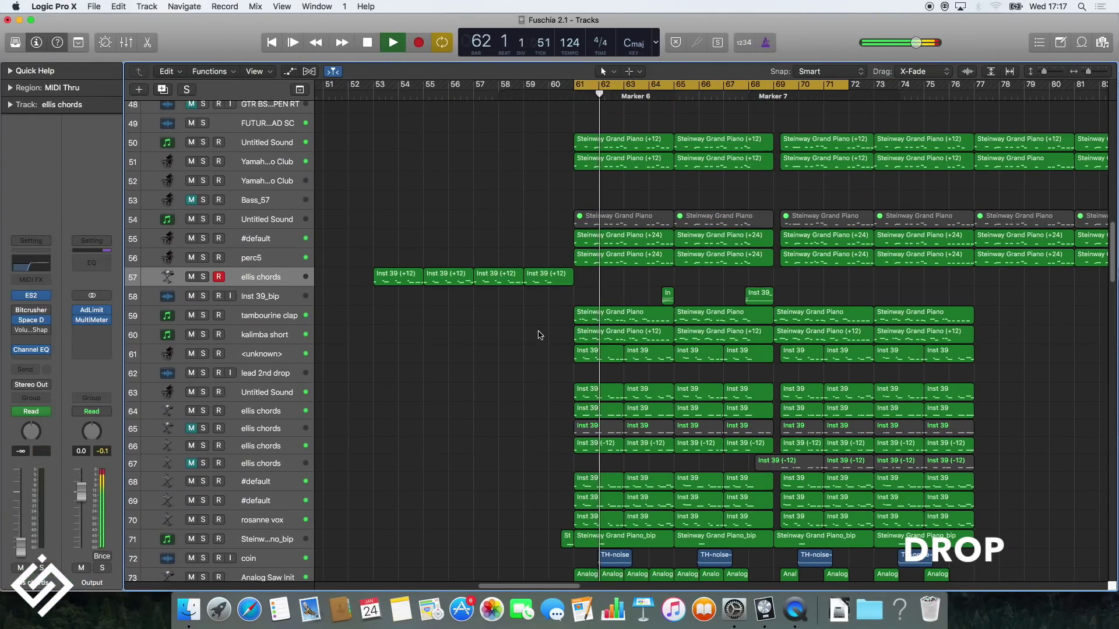
scroll(524, 338, up, 5)
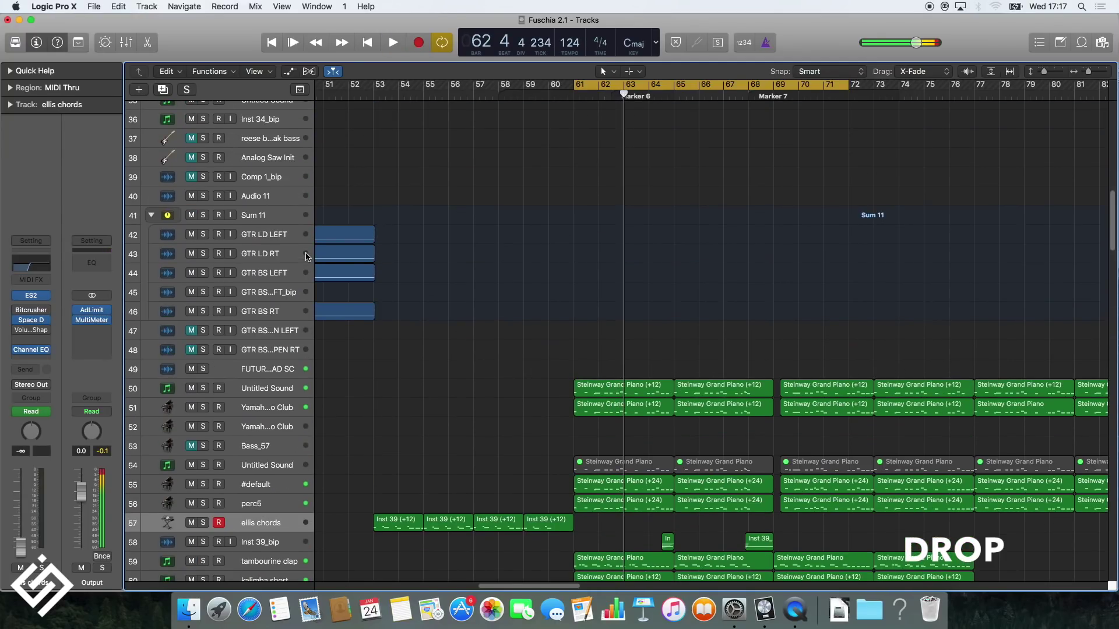
Solo the Untitled Sound sub track (track 50) and examine its Channel EQ curve.
click(262, 389)
key(s)
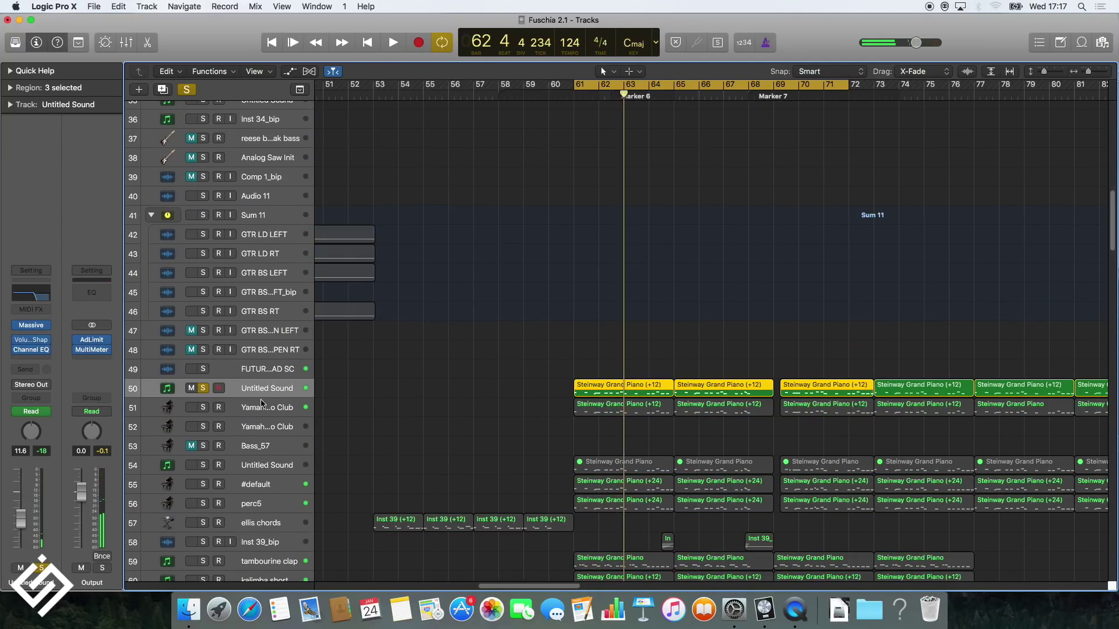
click(31, 350)
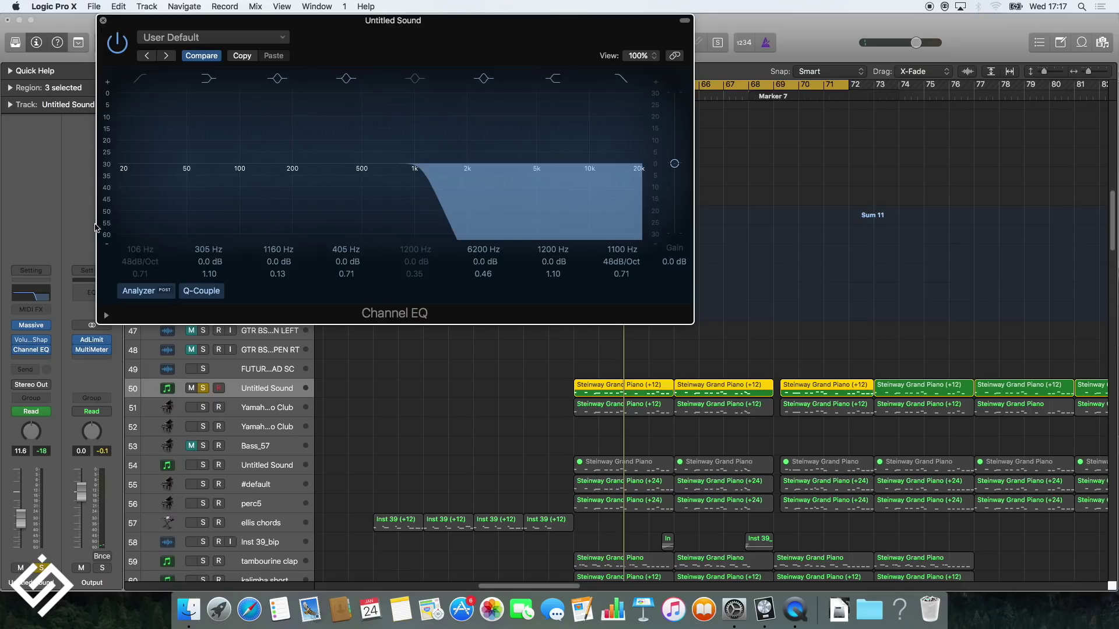
click(31, 350)
Pull the end point of track 50's VolumeShaper4 sidechain curve slightly earlier to get rid of the click.
click(32, 341)
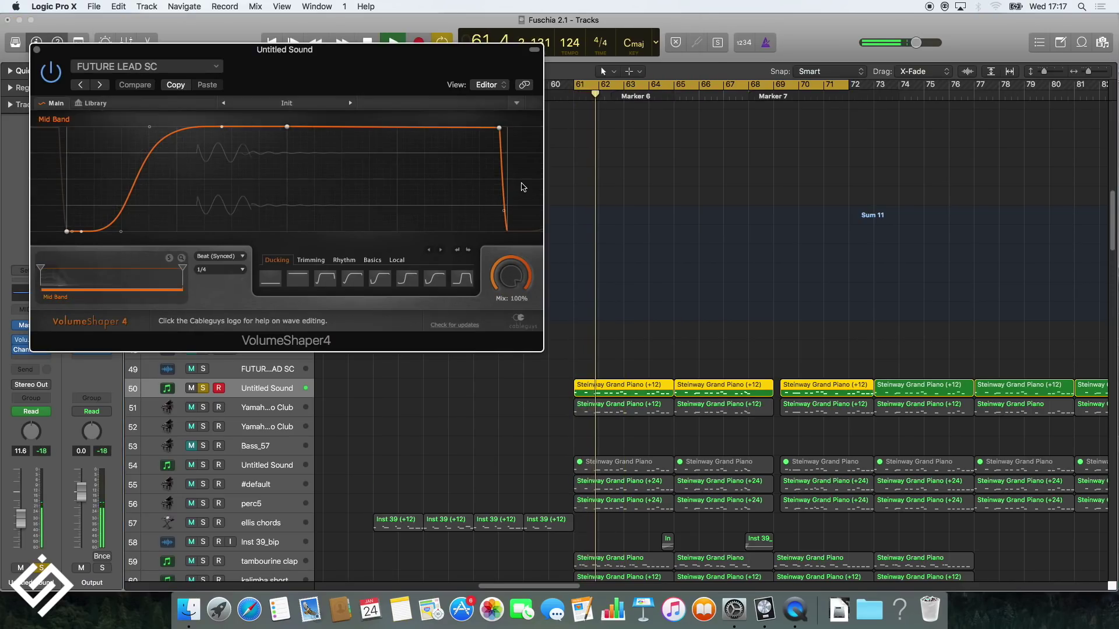
drag(500, 127, 496, 126)
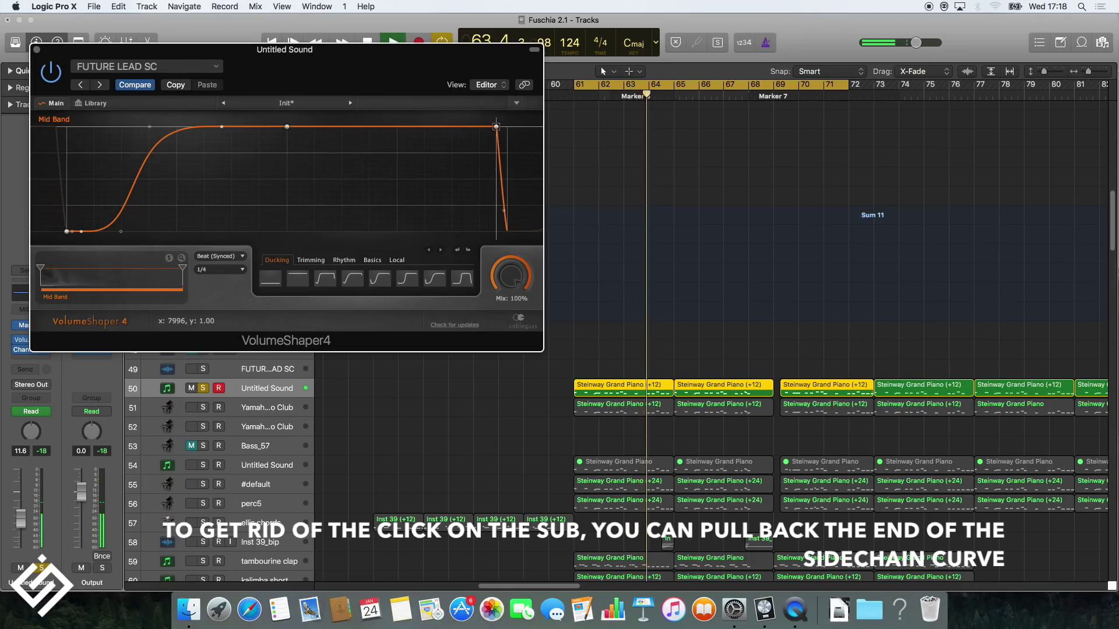
key(super+w)
Play the Yamaha Piano Club track (track 51) soloed from bar 61 and examine its ES2 oscillator and filter settings.
key(space)
key(Down)
key(space)
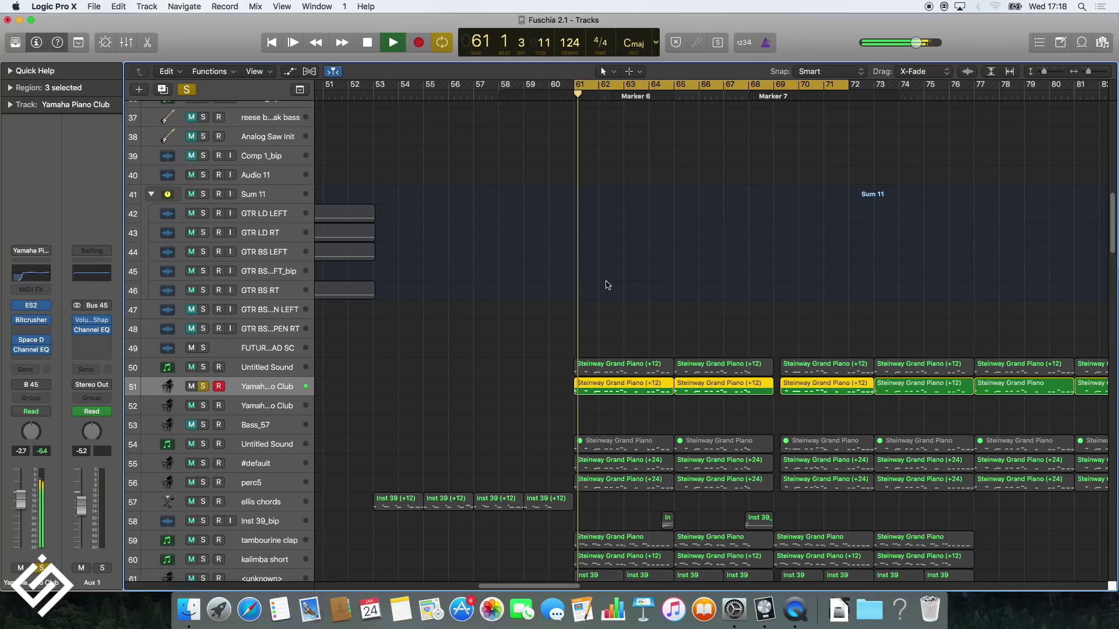
mouse_move(38, 321)
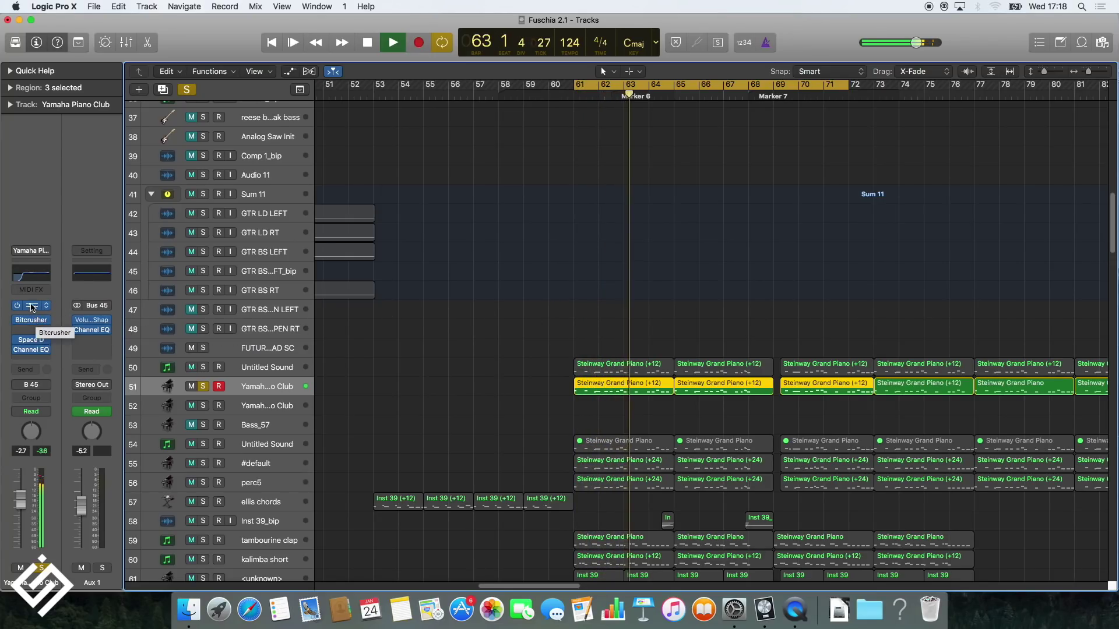
click(31, 305)
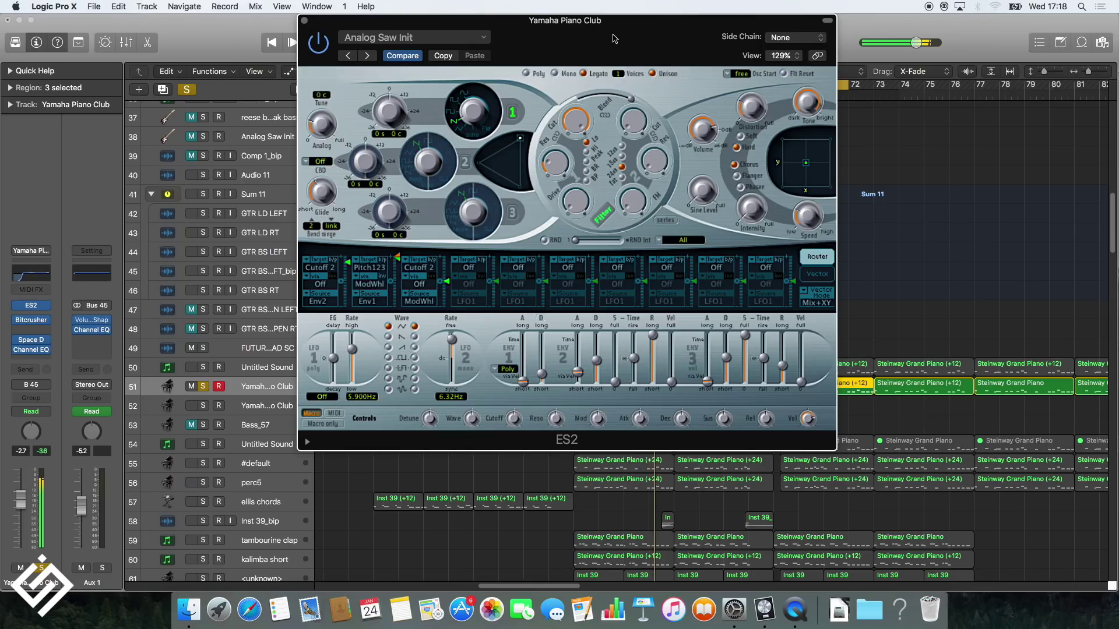
drag(616, 36, 661, 6)
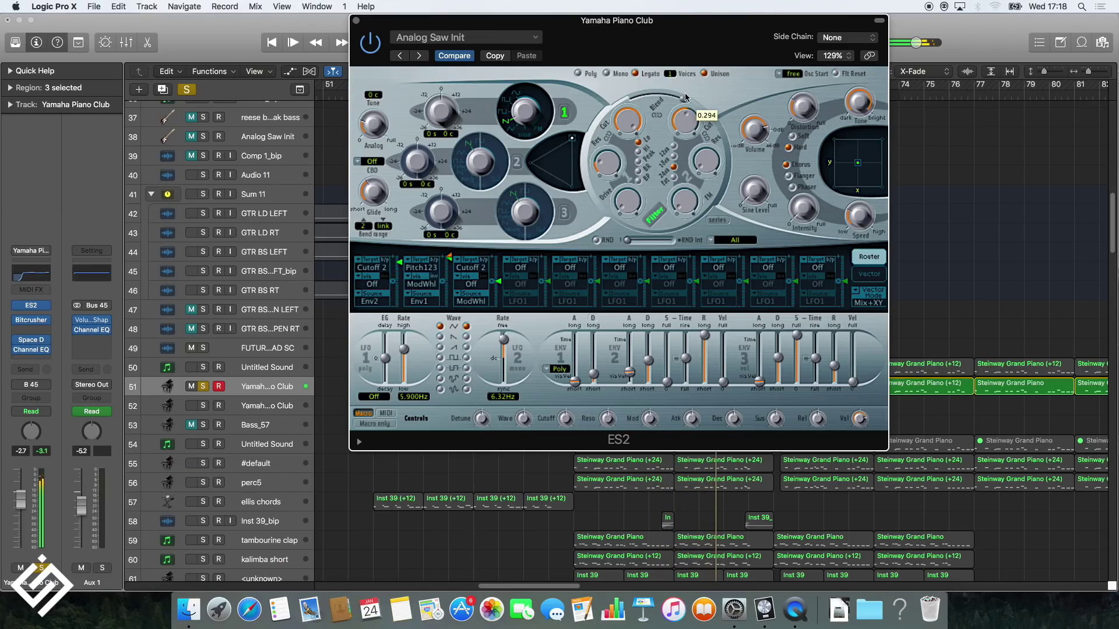
click(357, 21)
Toggle the Bitcrusher bypass on the Yamaha Piano Club track to compare the sound with and without it.
click(30, 320)
click(637, 43)
click(637, 43)
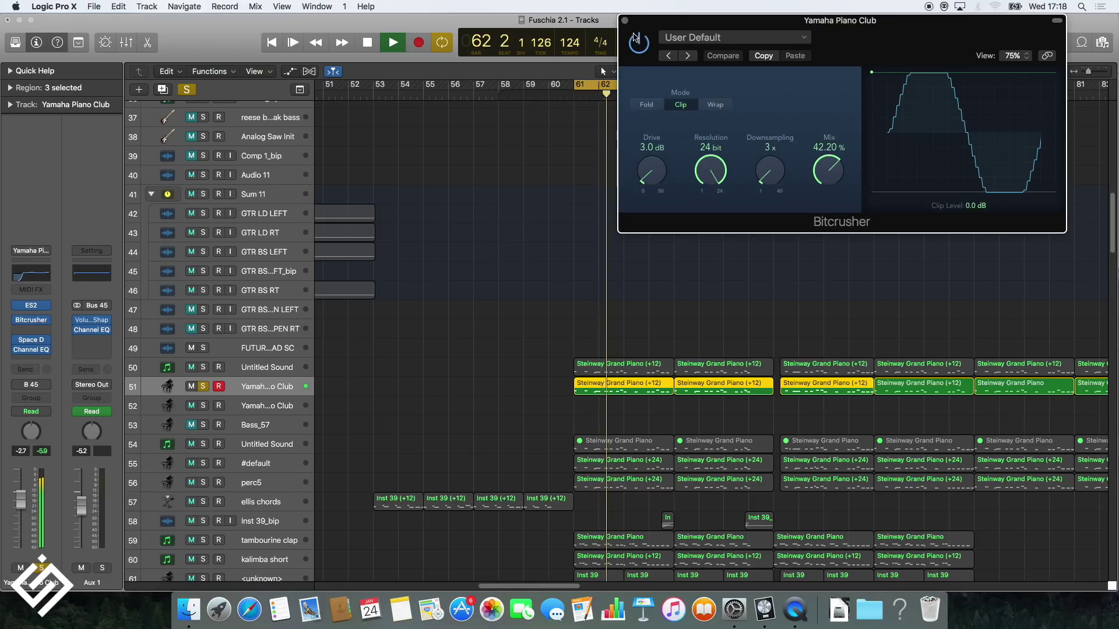
click(624, 20)
Compare the Yamaha Piano Club track with Space Designer bypassed, and examine its Channel EQ curve.
click(26, 346)
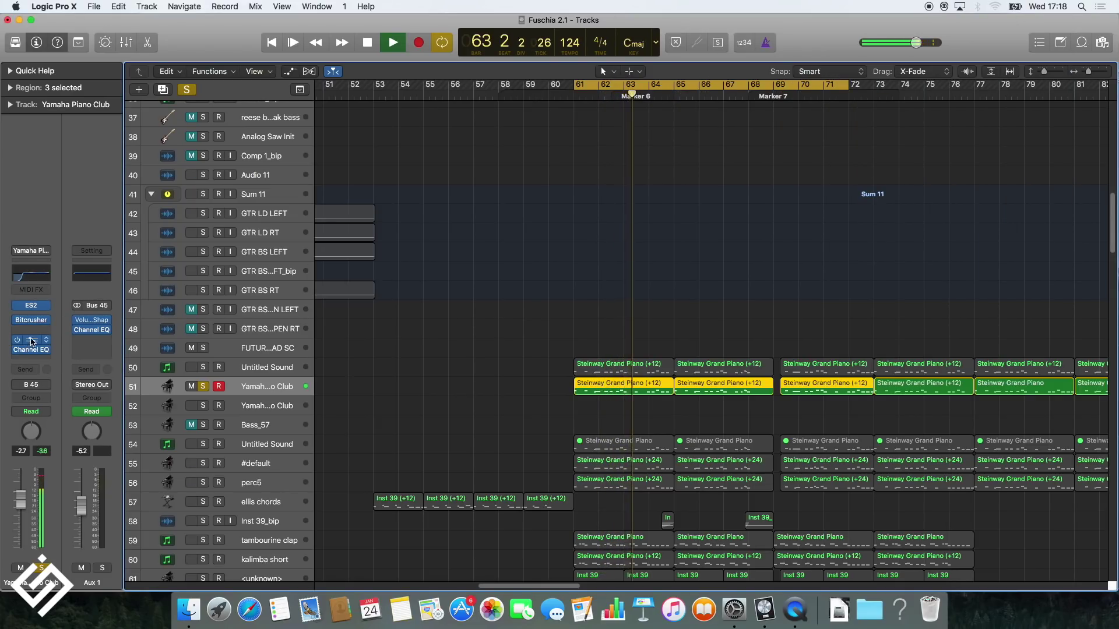
click(55, 76)
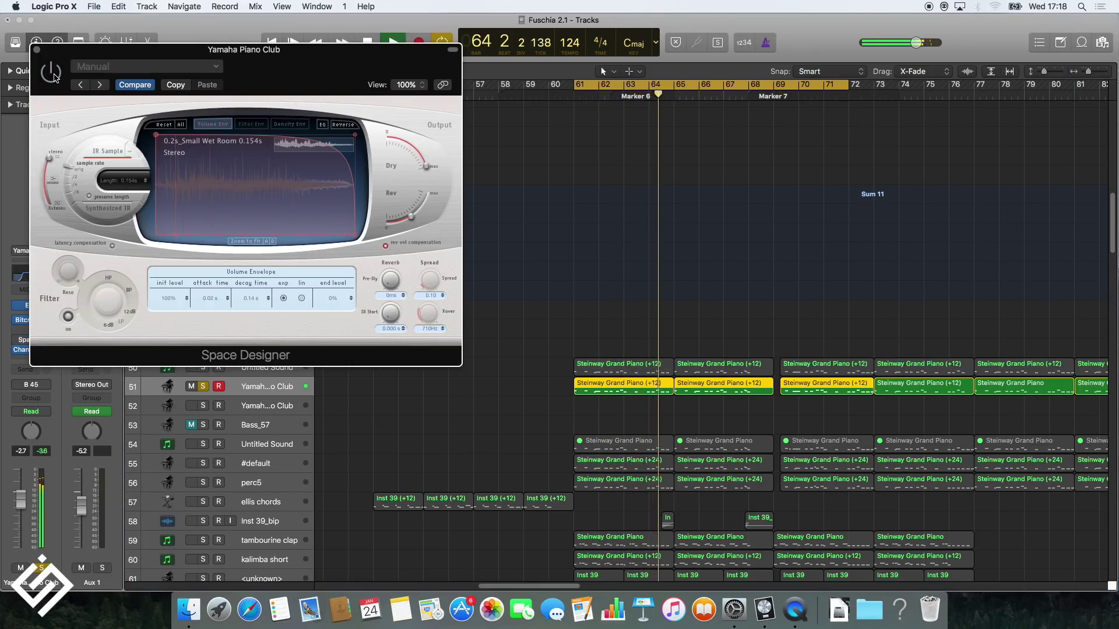
click(36, 49)
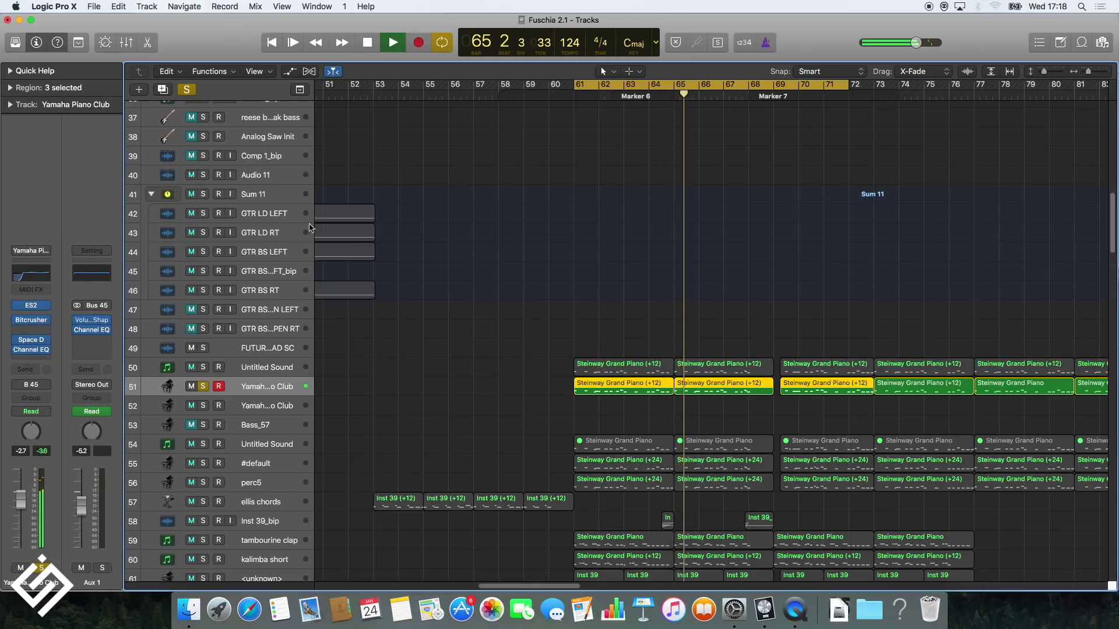
click(31, 351)
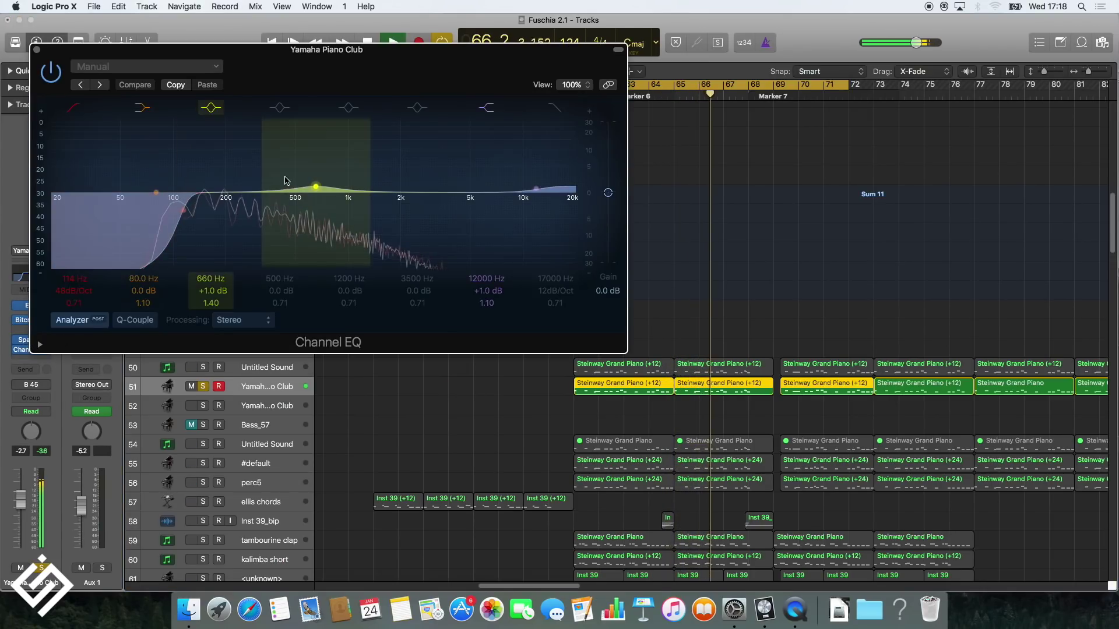
click(36, 49)
Solo the #default and perc5 percussion tracks, check each channel strip, and add the bass tracks above to the solo.
scroll(233, 408, down, 5)
drag(203, 295, 207, 316)
key(space)
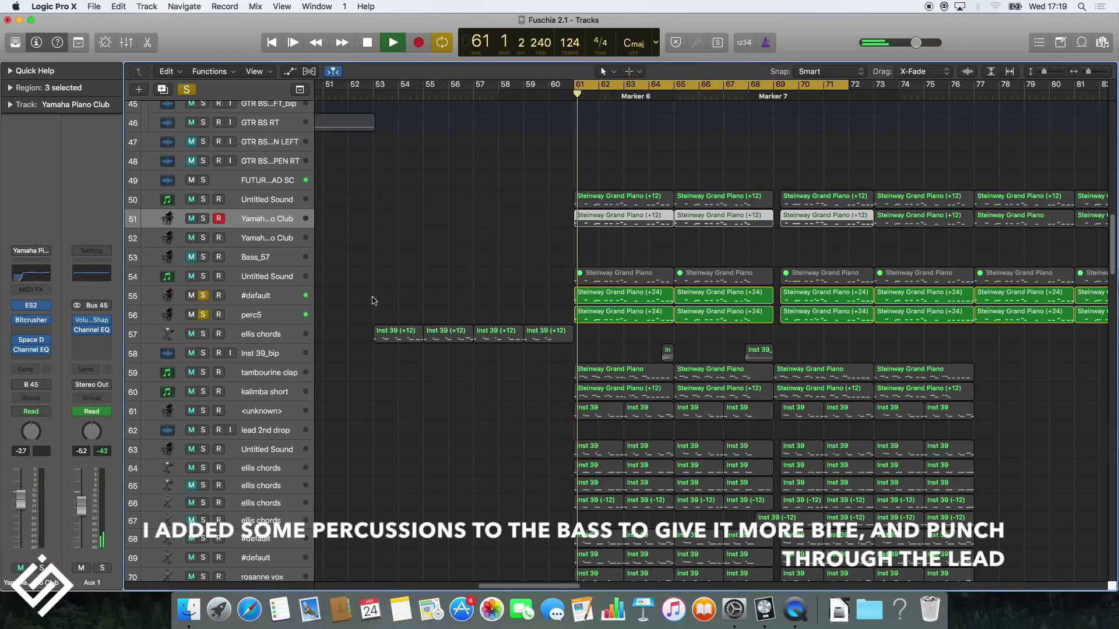
click(275, 303)
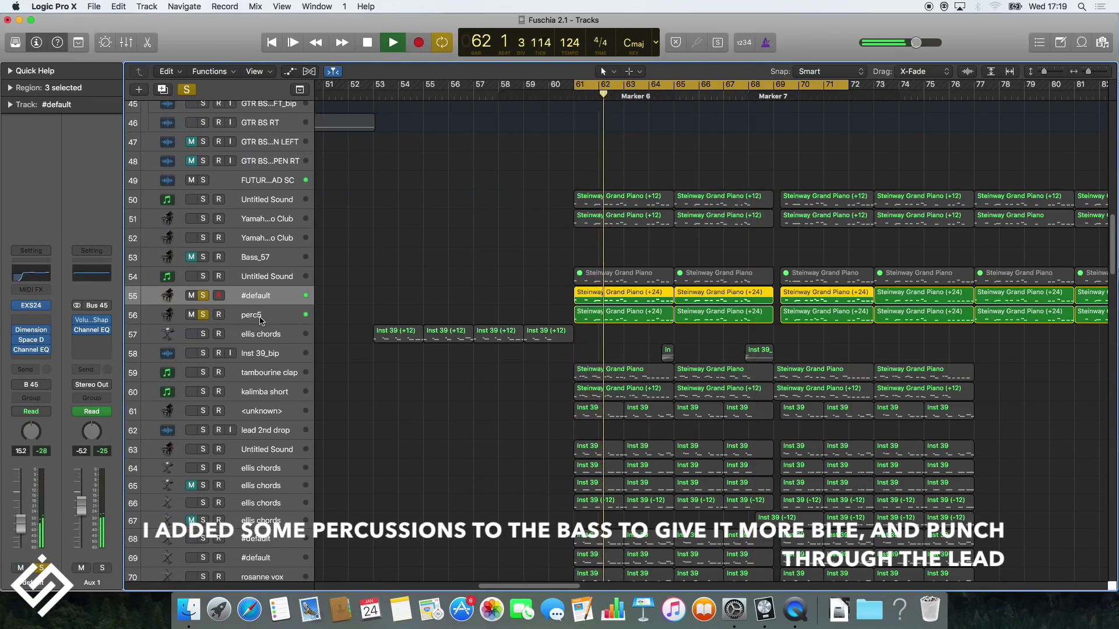
click(260, 315)
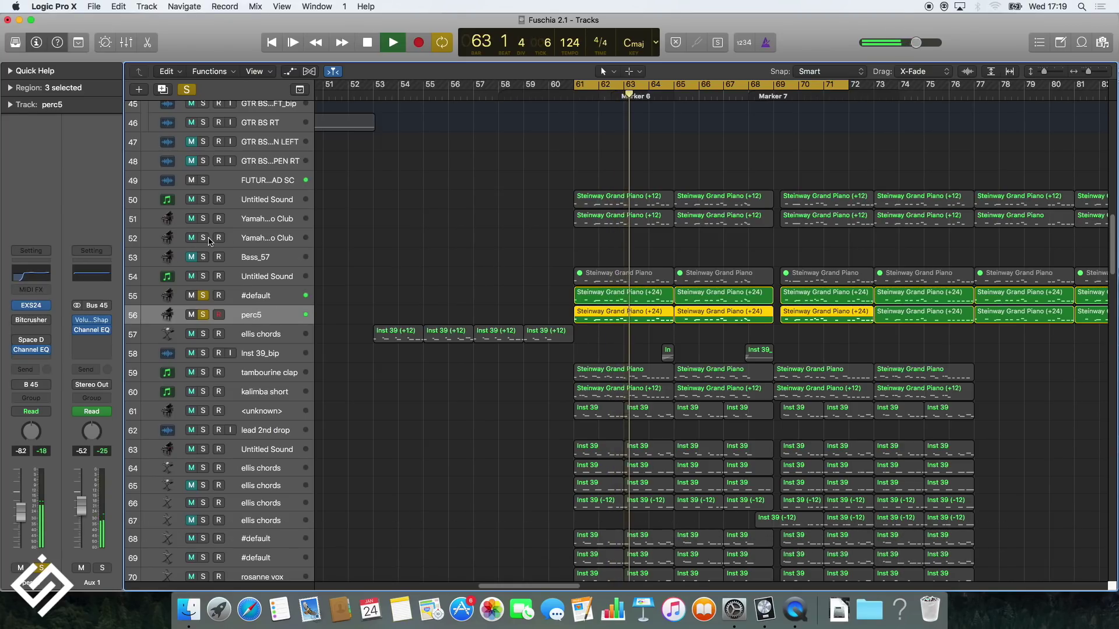
drag(203, 238, 203, 199)
Audition the Steinway Grand Piano_bip track (track 71) soloed, check its EXS24, and play it layered with the bass and percussion tracks.
scroll(471, 323, down, 5)
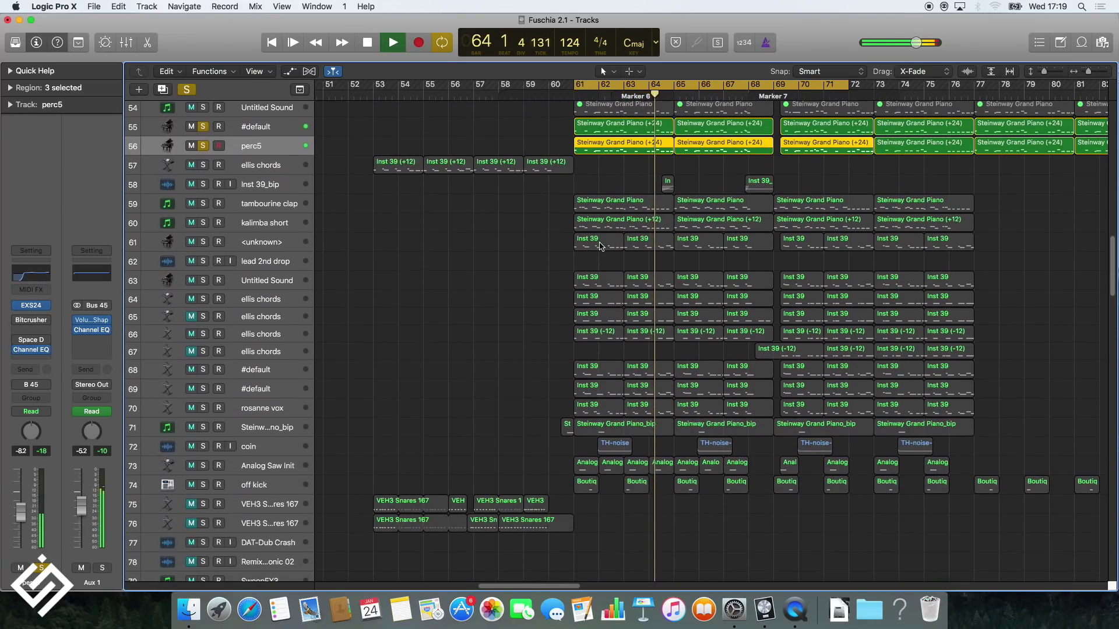
scroll(471, 322, down, 2)
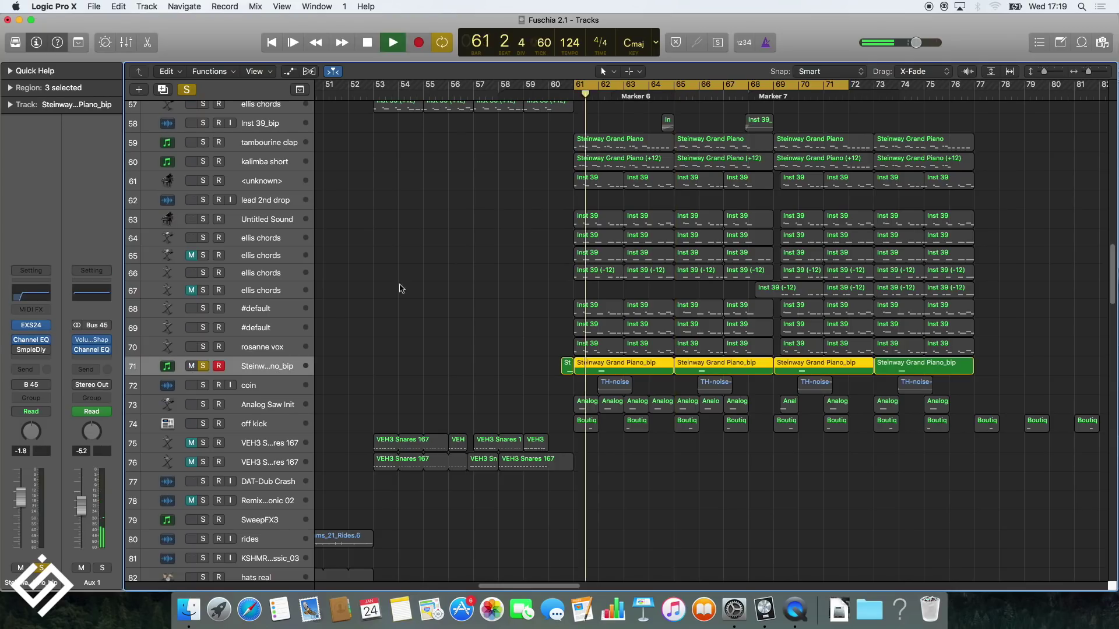
click(35, 325)
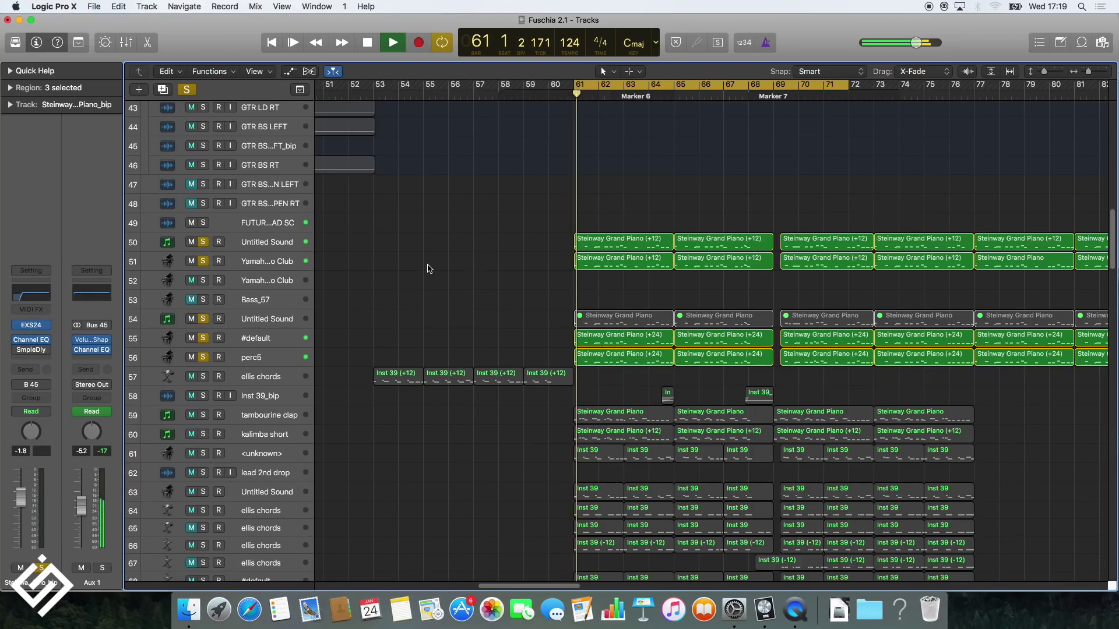
scroll(416, 237, down, 3)
scroll(416, 237, down, 7)
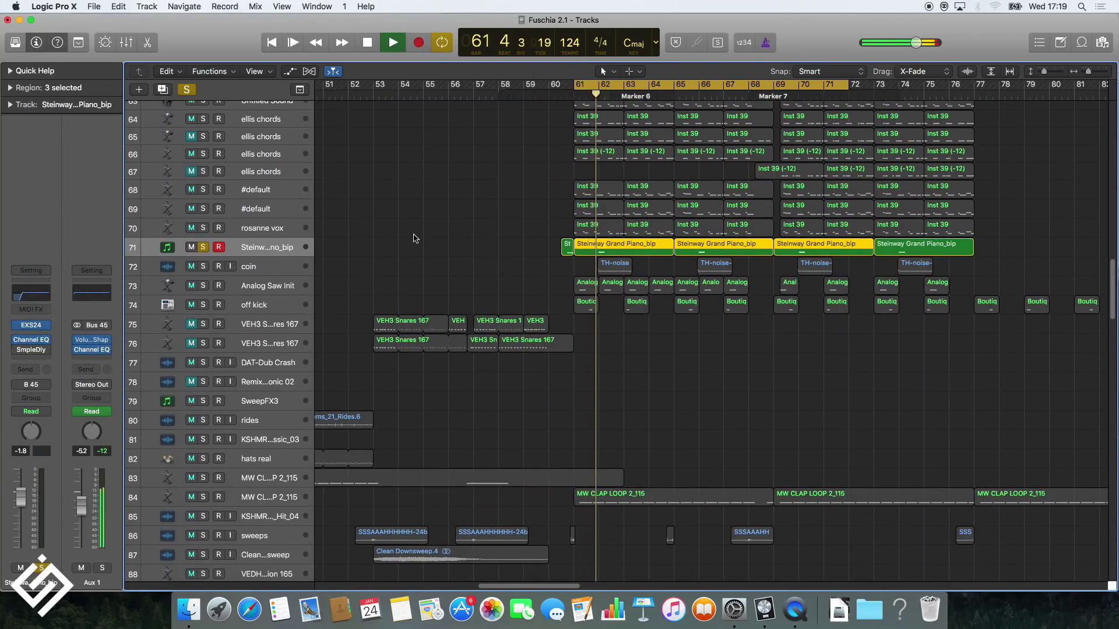
scroll(507, 230, up, 4)
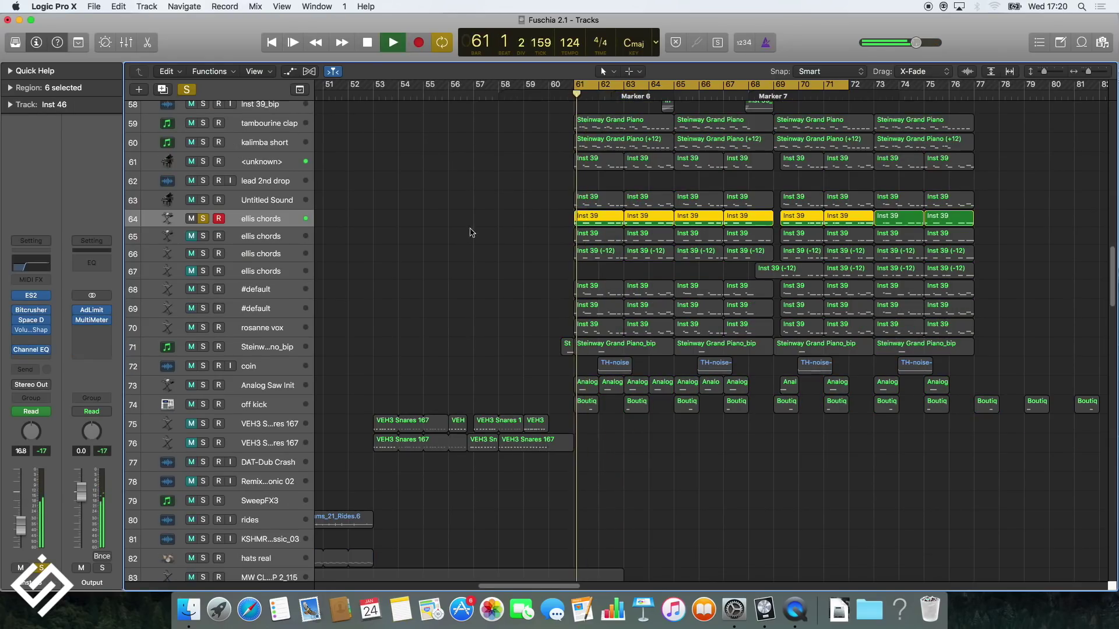
Examine the ES2 settings of the soloed ellis chords track 64, including the square wave, voices, Analog and Glide controls.
click(31, 296)
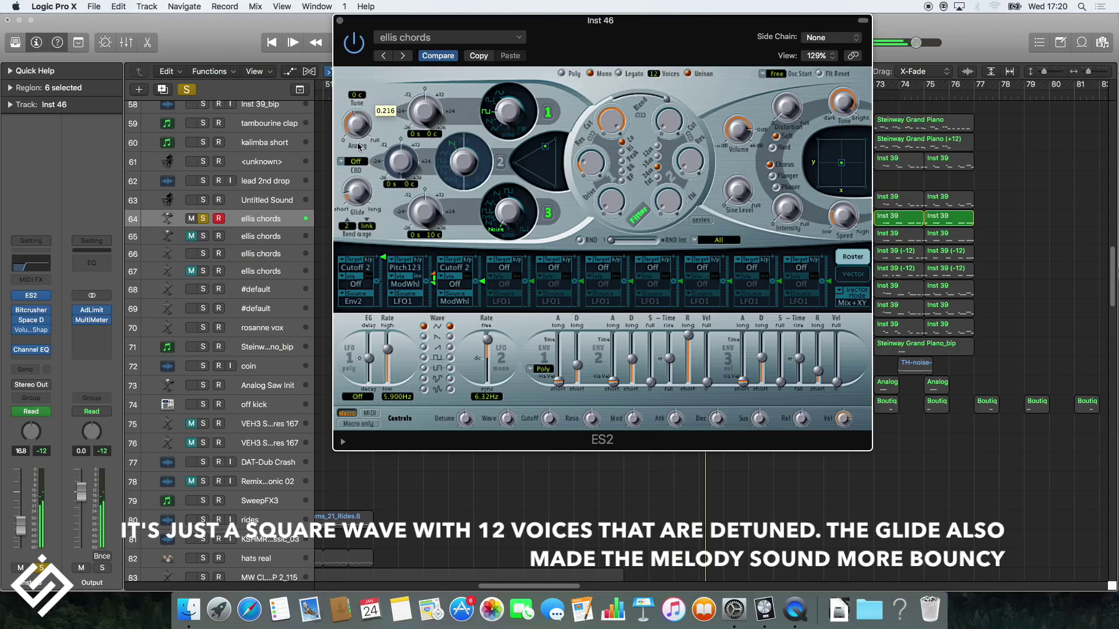
drag(358, 124, 358, 120)
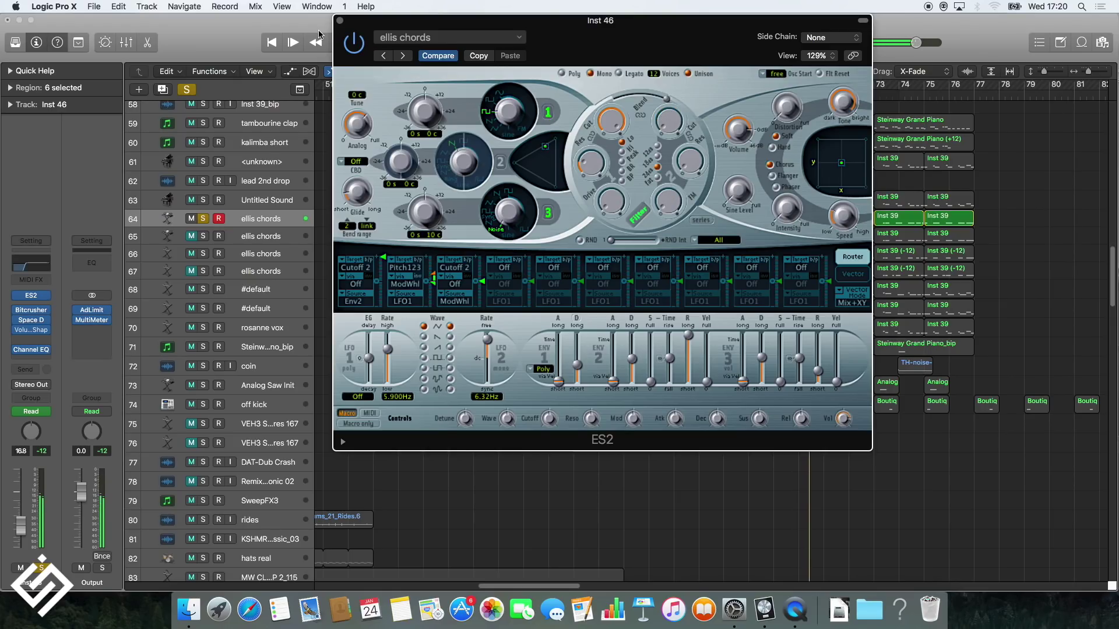
click(339, 18)
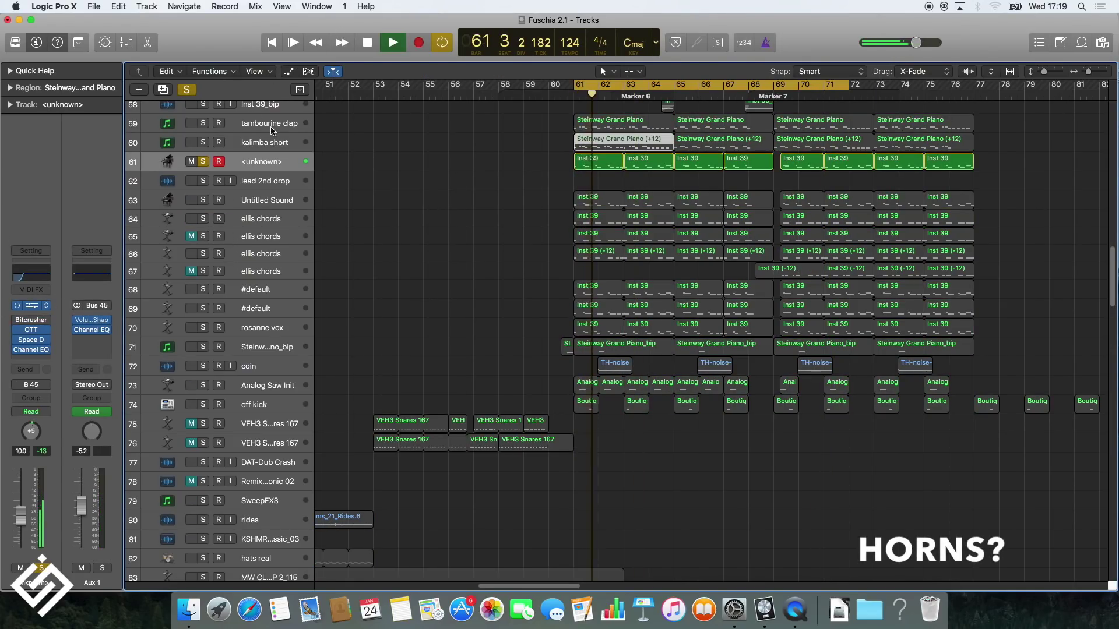
Examine the Kontakt 5 instrument and OTT effect on the soloed horns track (track 61) during playback.
click(31, 306)
click(36, 50)
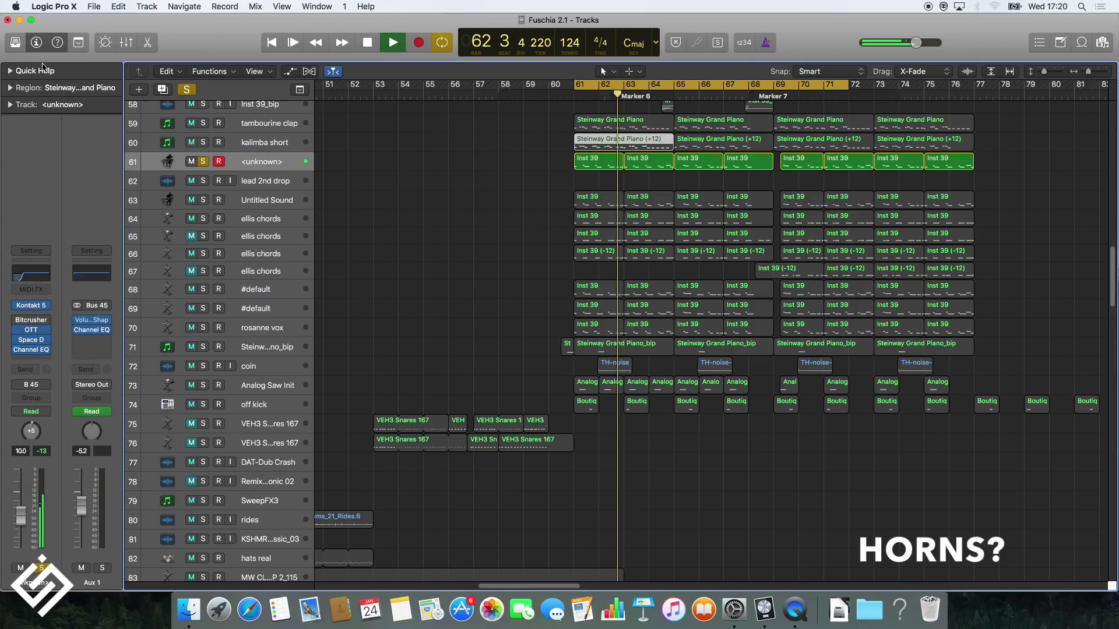
click(32, 330)
click(36, 50)
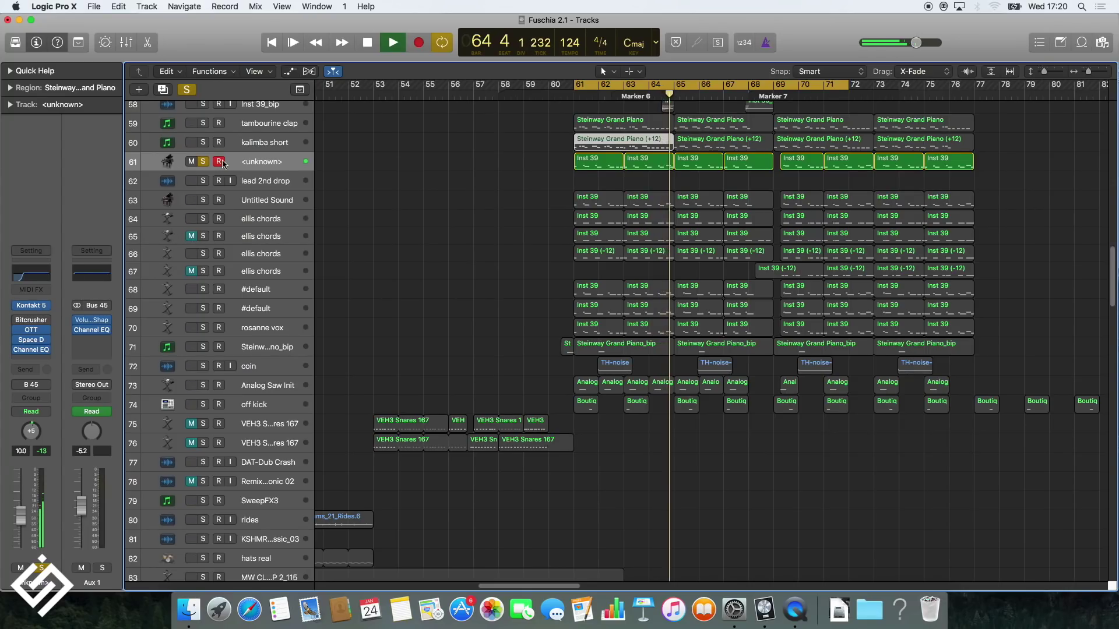
Examine the EXS24 sampler on the soloed ellis chords track 66 during playback.
click(263, 254)
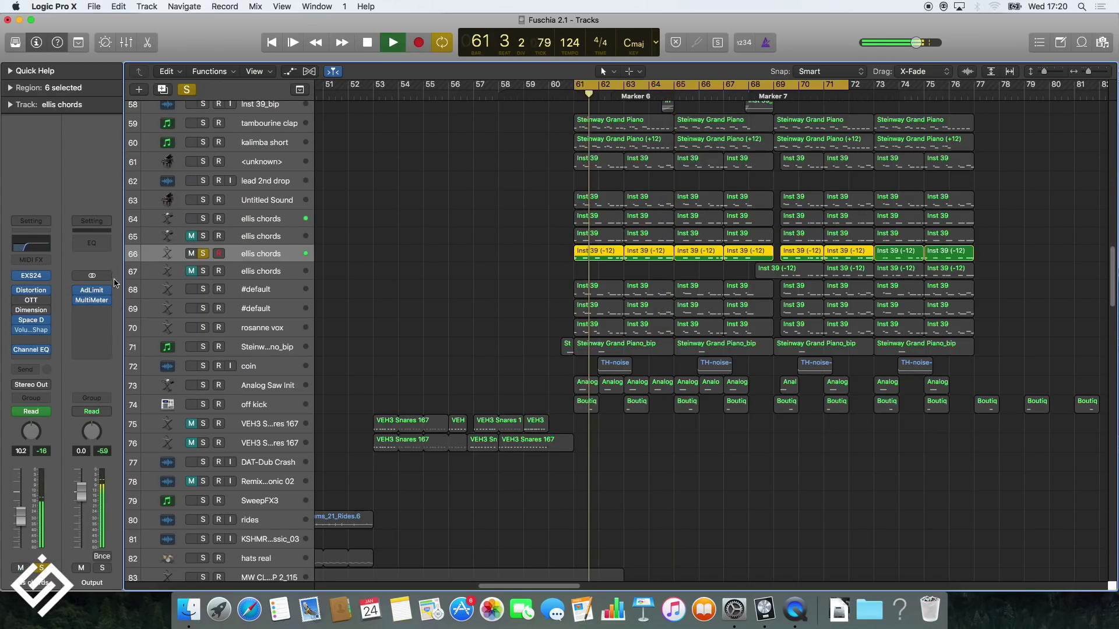
click(31, 276)
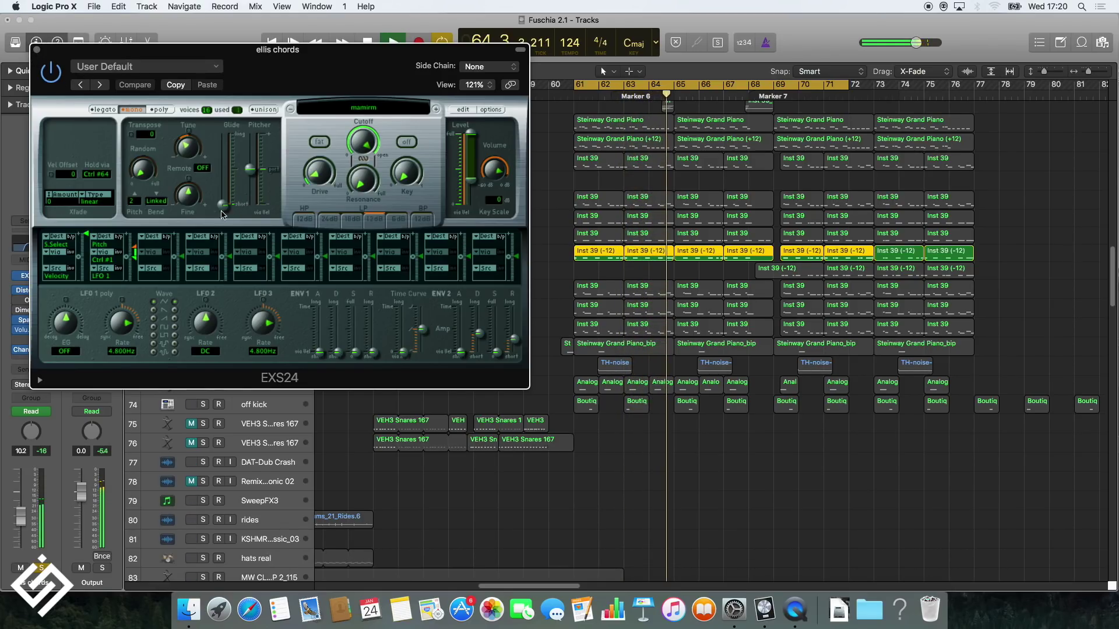
click(36, 51)
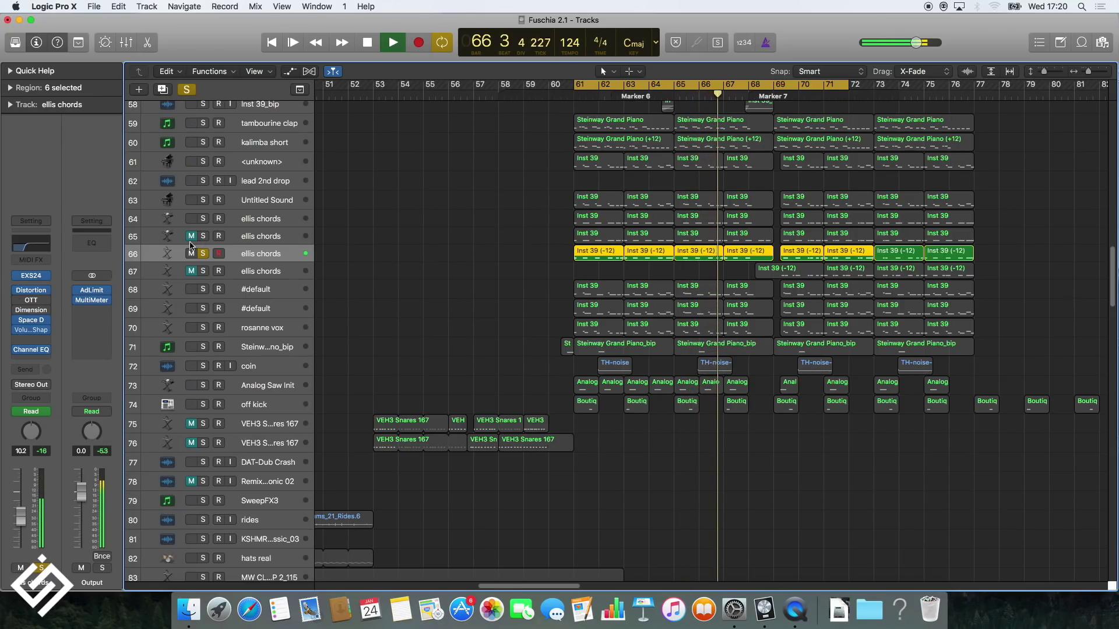
Audition the #default track 68 on its own and examine its Sample Delay settings.
click(202, 254)
key(space)
click(203, 289)
key(space)
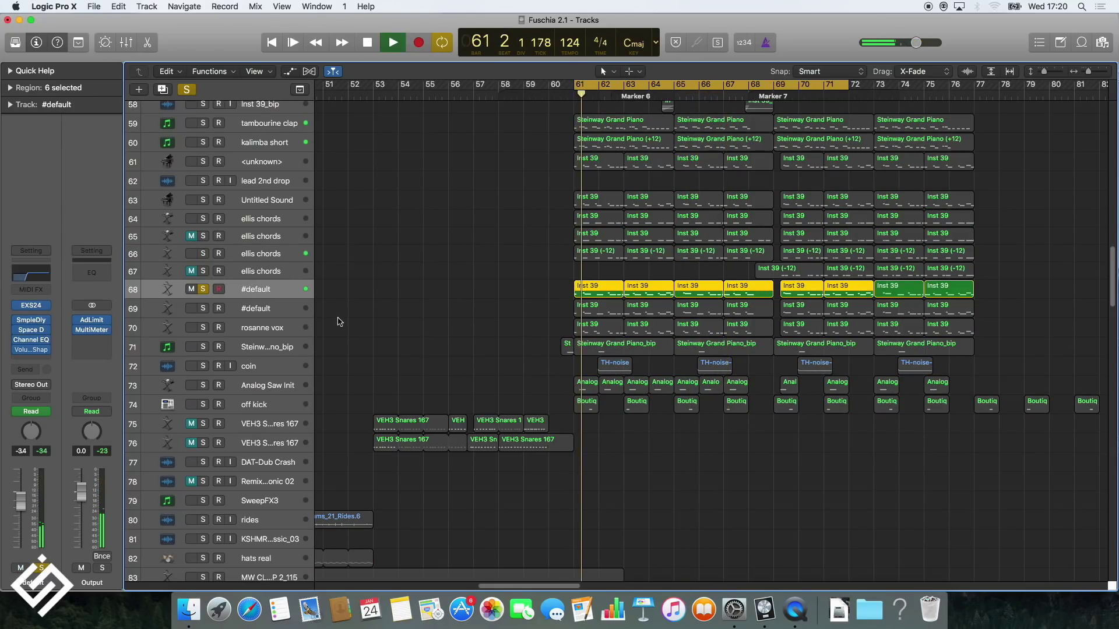
mouse_move(20, 323)
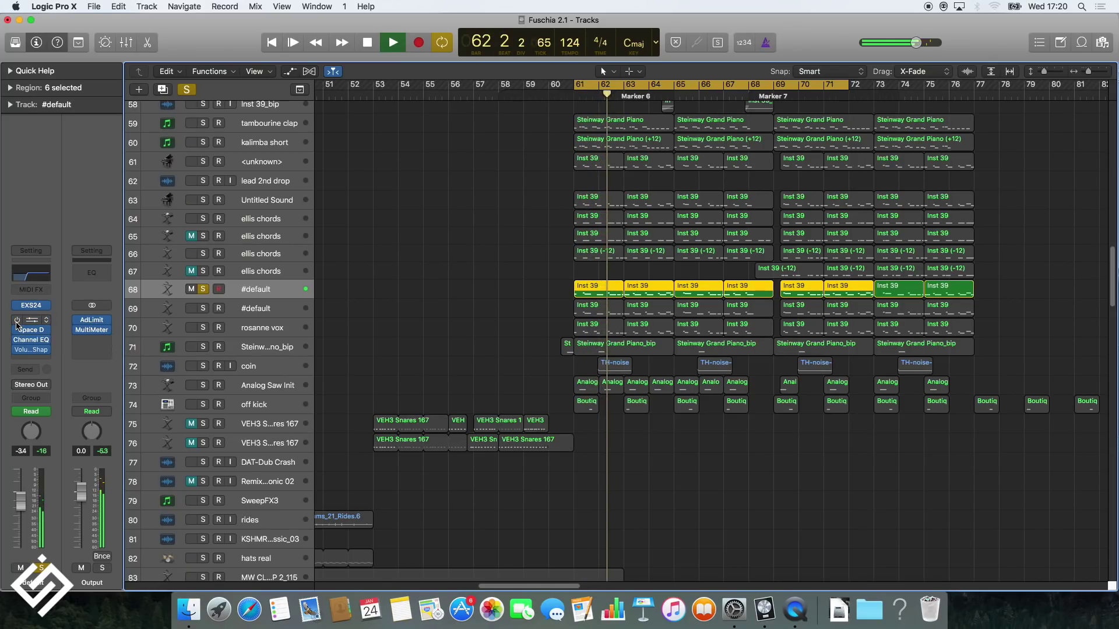
click(32, 320)
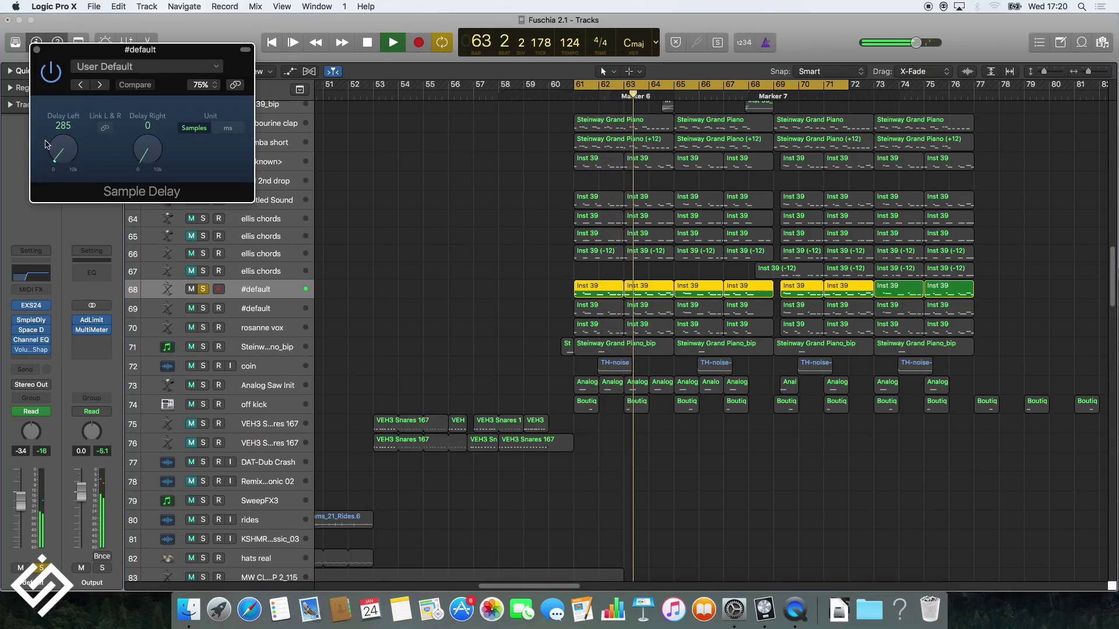
click(36, 51)
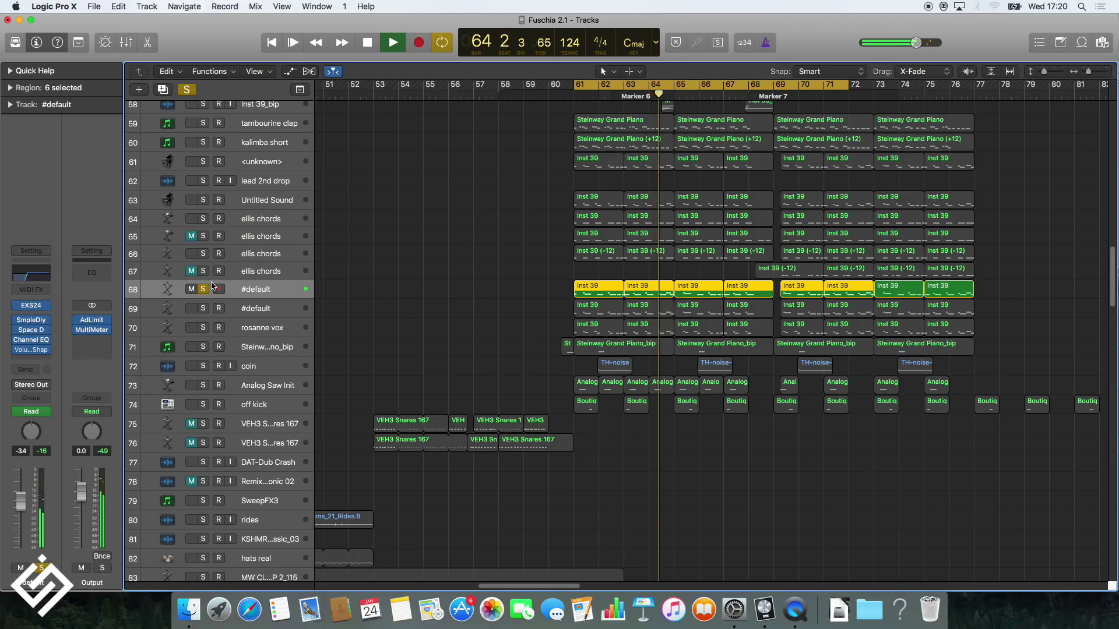
Audition the soloed #default track 69 and rosanne vox track 70, and inspect the EXS24 sampler on rosanne vox.
click(260, 310)
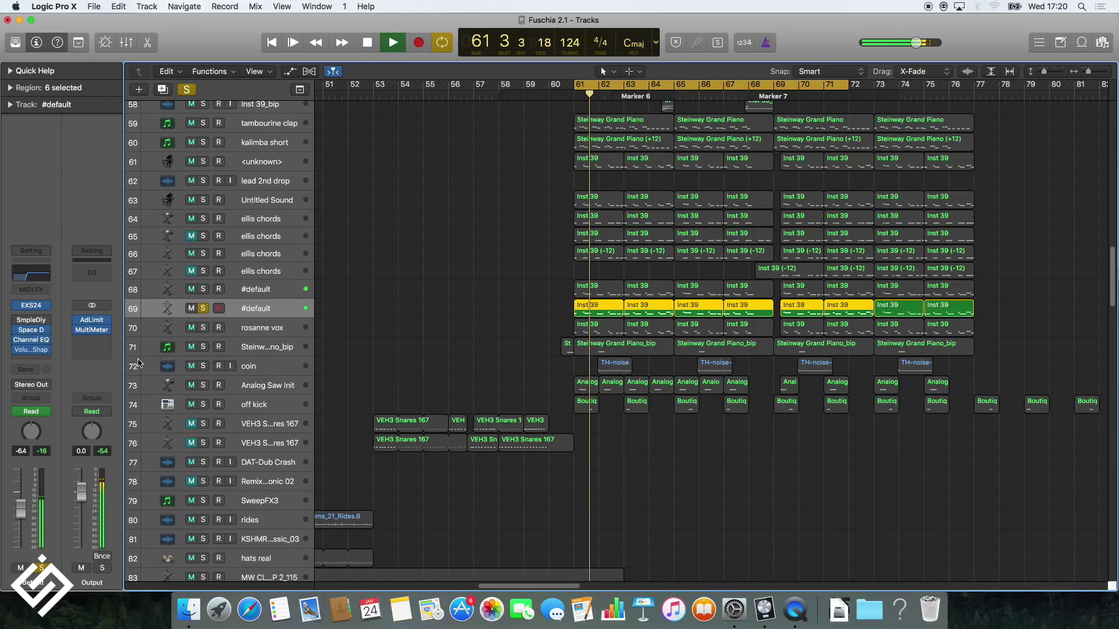
key(space)
key(Down)
key(space)
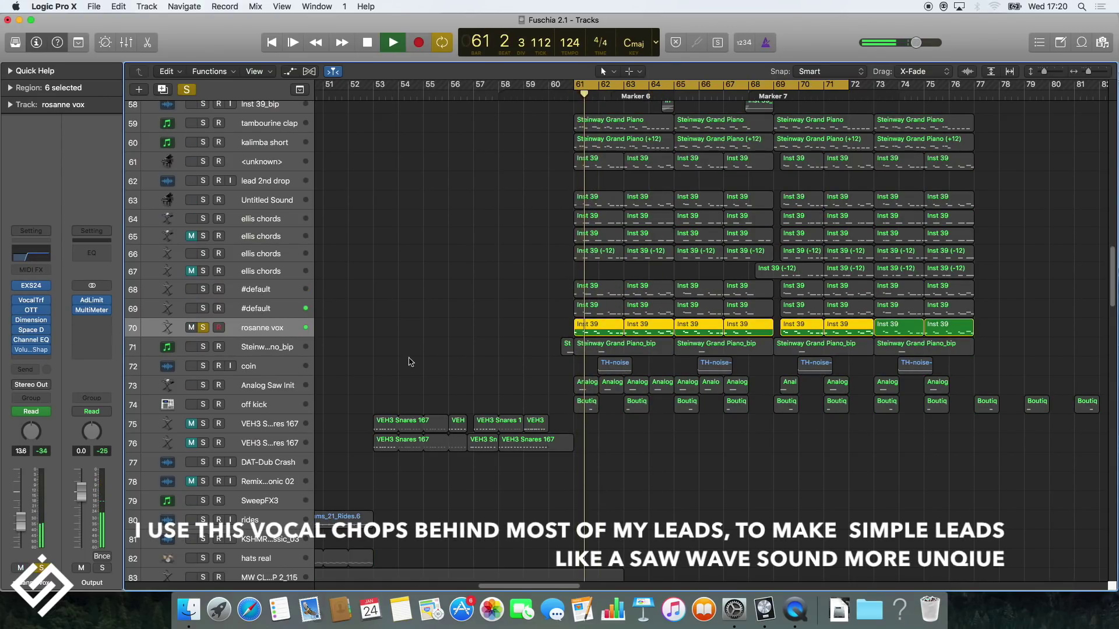
key(v)
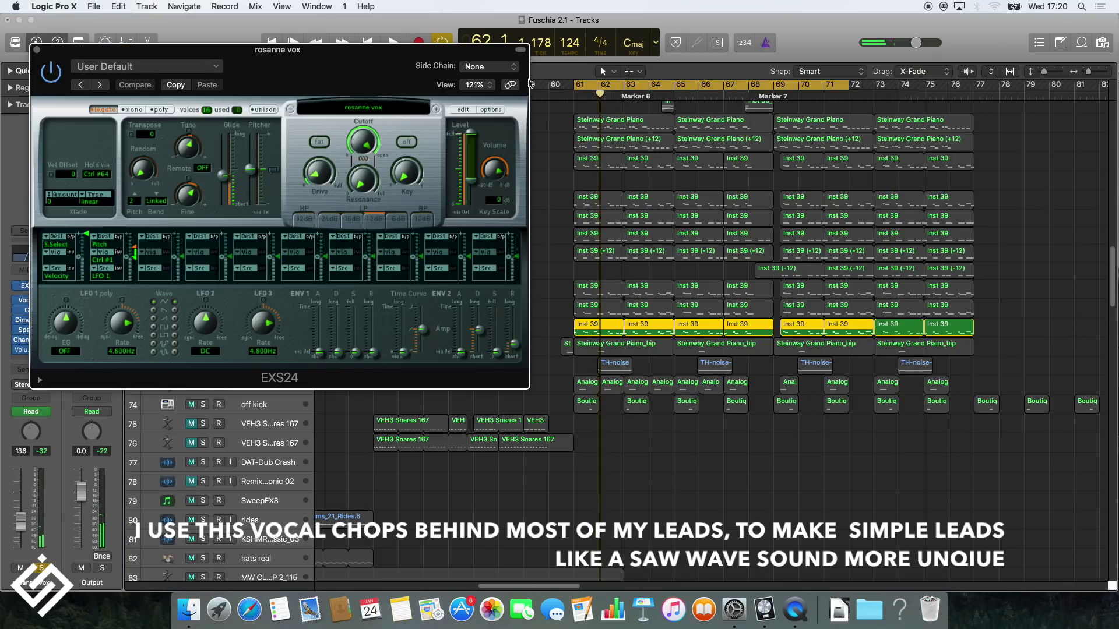
click(462, 110)
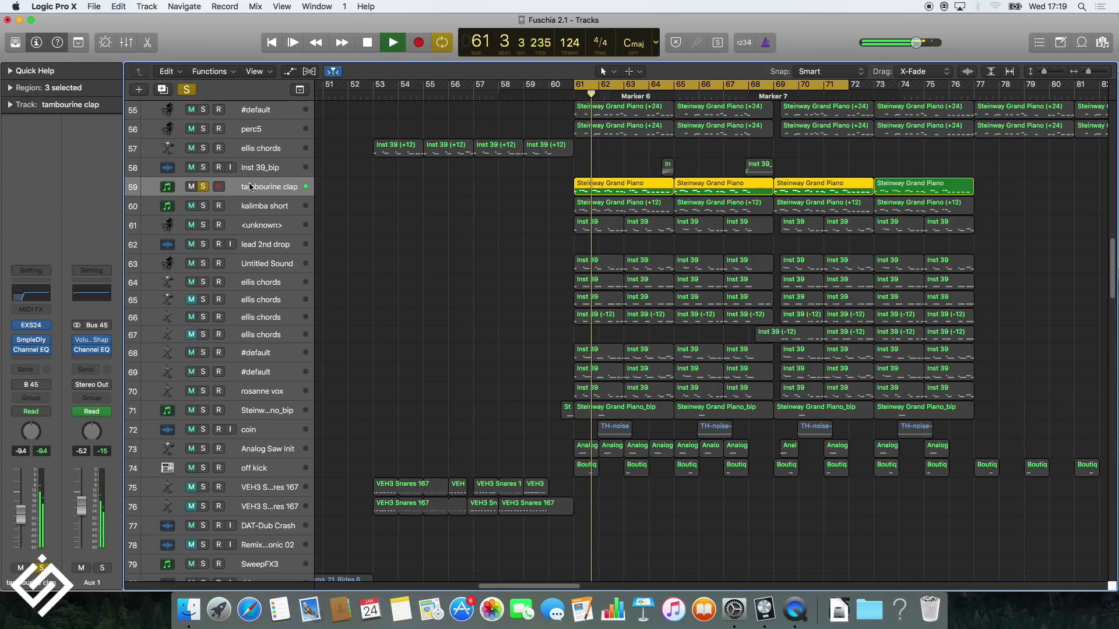
Add kalimba short to the tambourine clap solo and open both tracks' first regions together in the Piano Roll.
click(203, 206)
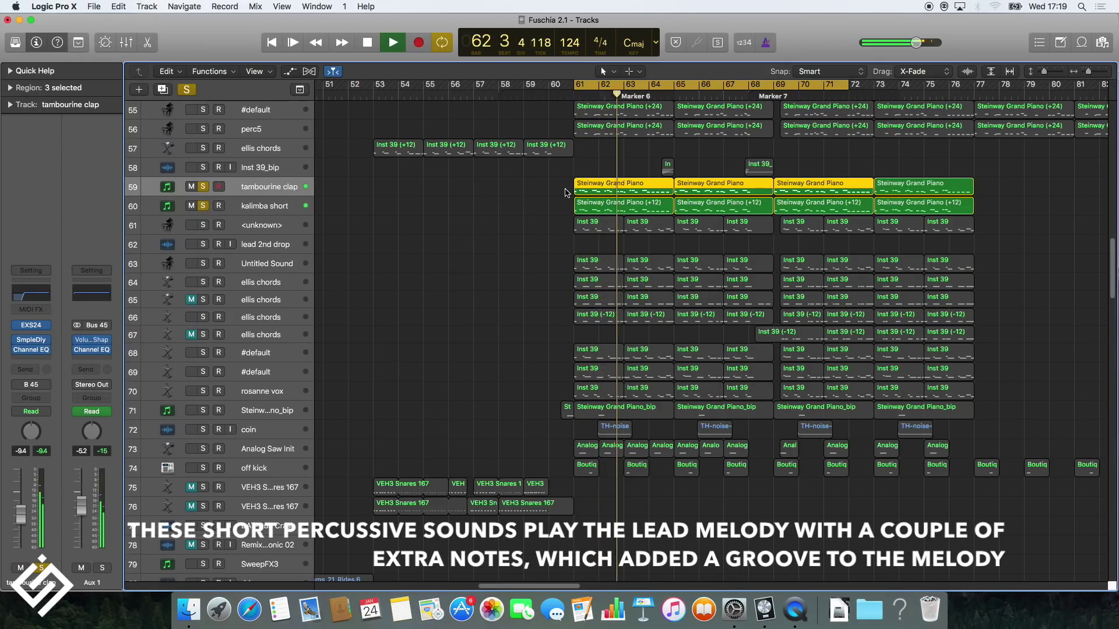
drag(615, 201, 644, 205)
key(p)
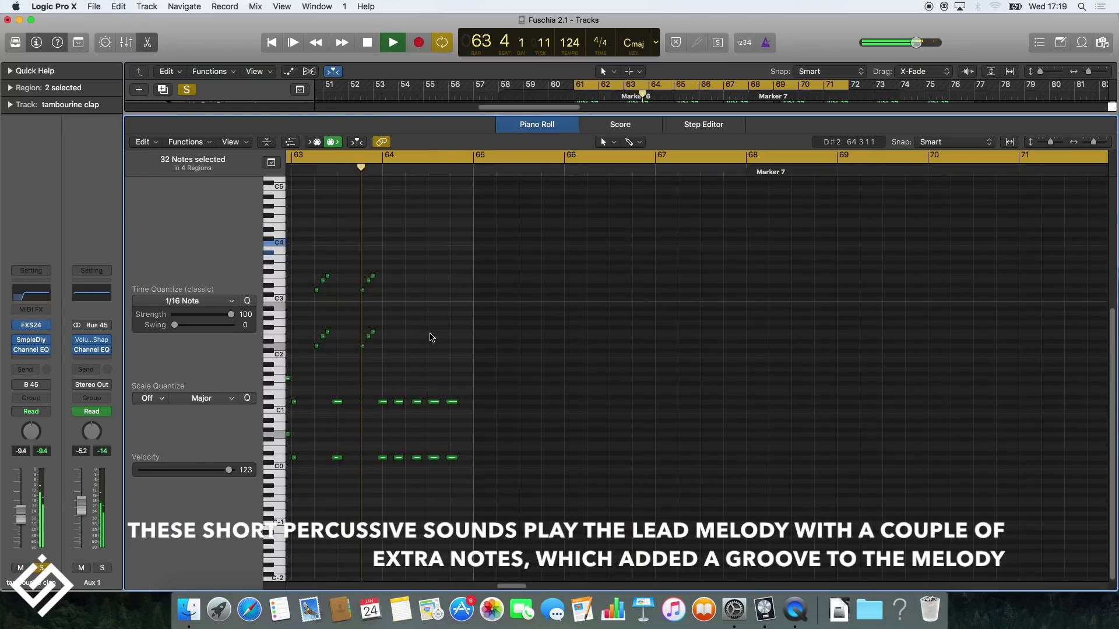
Play the percussive melody in the Piano Roll, highlight its first six short upper notes in bar 61, and close the editor.
key(space)
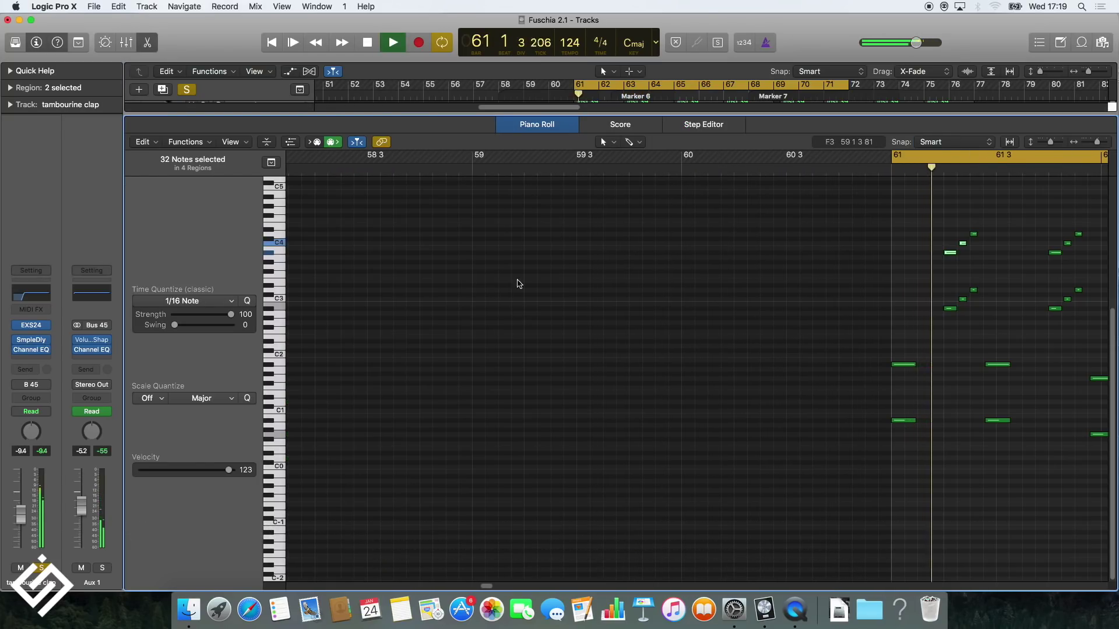
key(space)
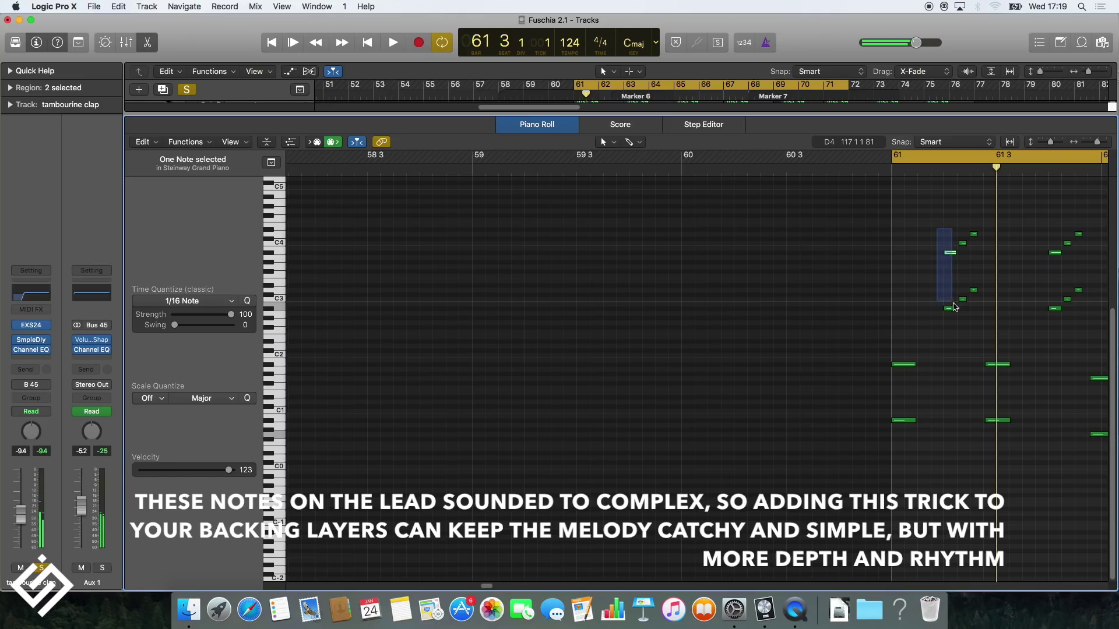
drag(976, 316, 979, 317)
key(space)
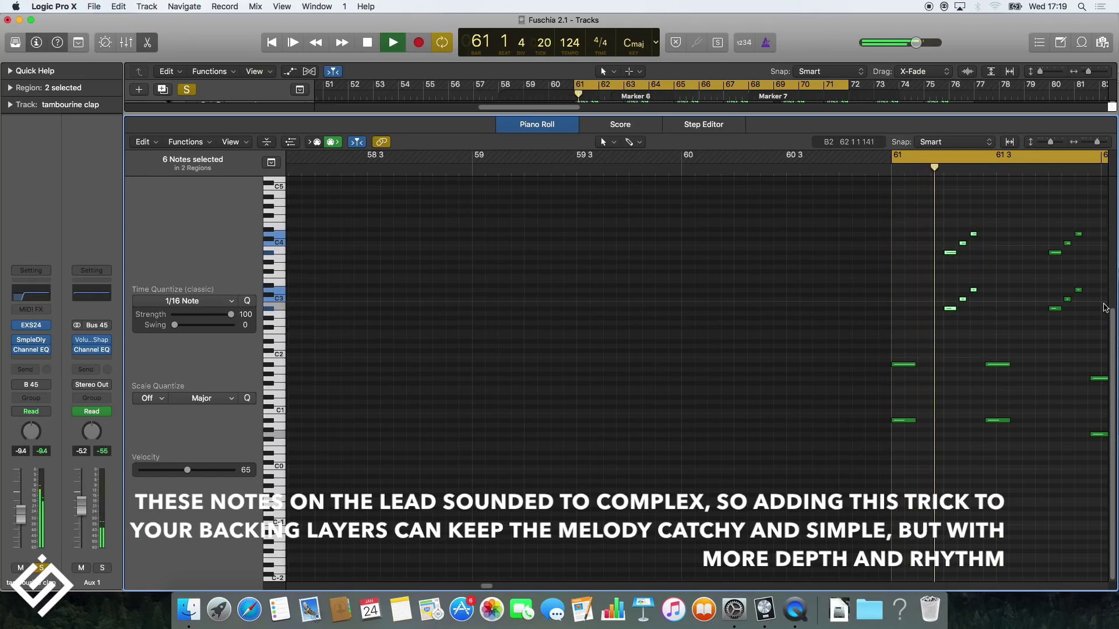
key(p)
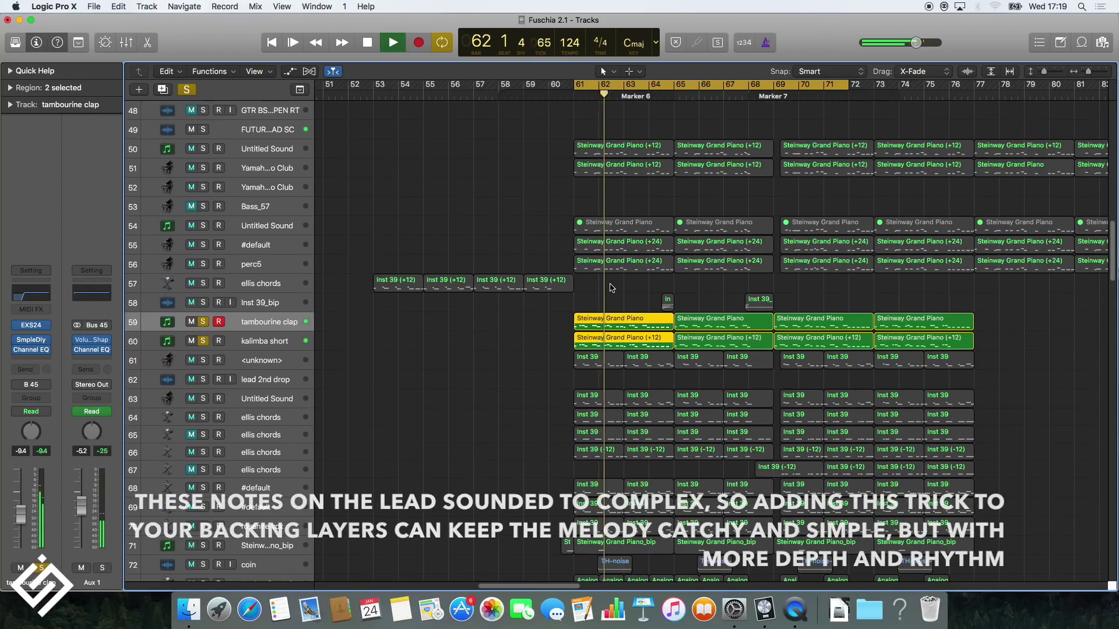
Add the horns track 61 to the tambourine clap and kalimba short solo and play the layers together.
click(201, 363)
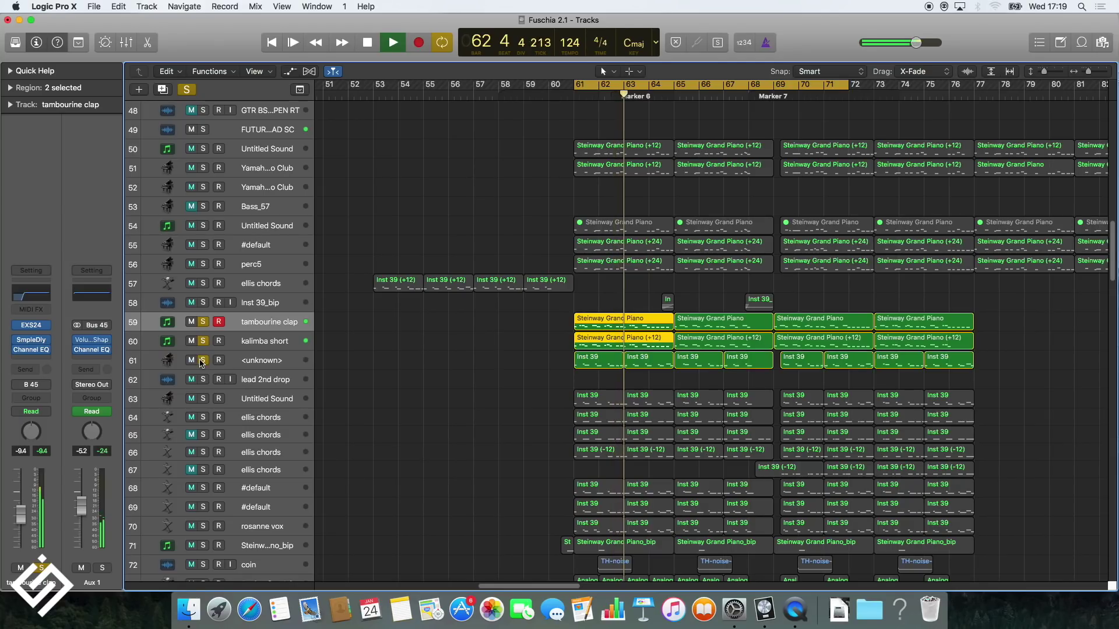
click(251, 363)
key(space)
scroll(616, 360, down, 10)
key(space)
click(265, 361)
scroll(324, 358, down, 2)
scroll(324, 357, down, 2)
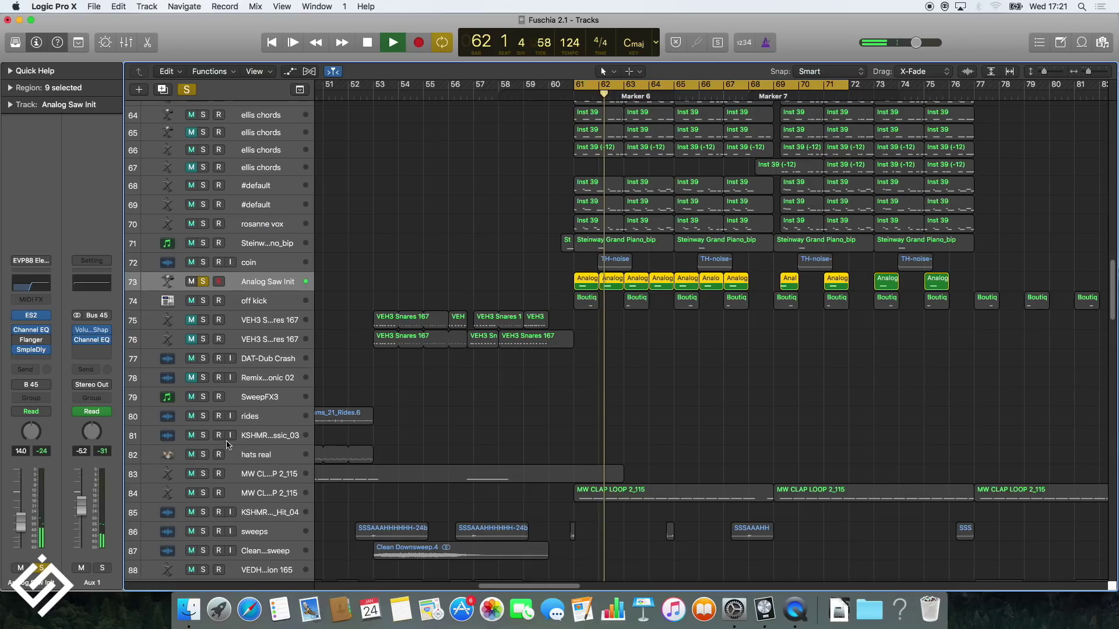
Add the HDHG2 snares track 162 to the soloed kick and Clean deep future claps, and play the drums.
scroll(260, 464, down, 20)
click(224, 239)
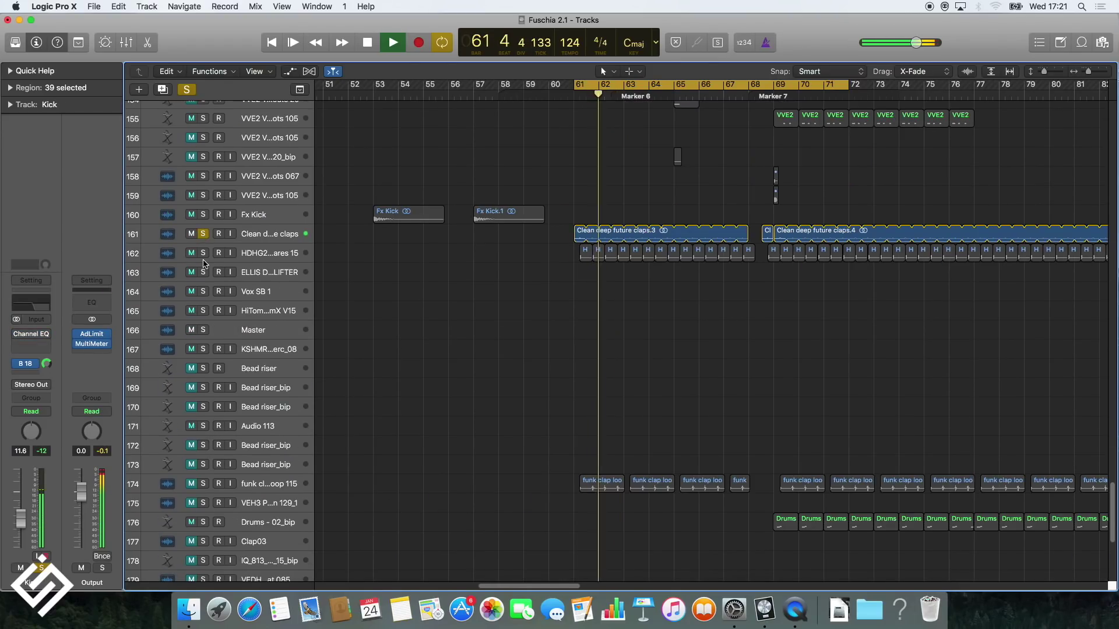
shift+click(204, 257)
scroll(326, 402, down, 5)
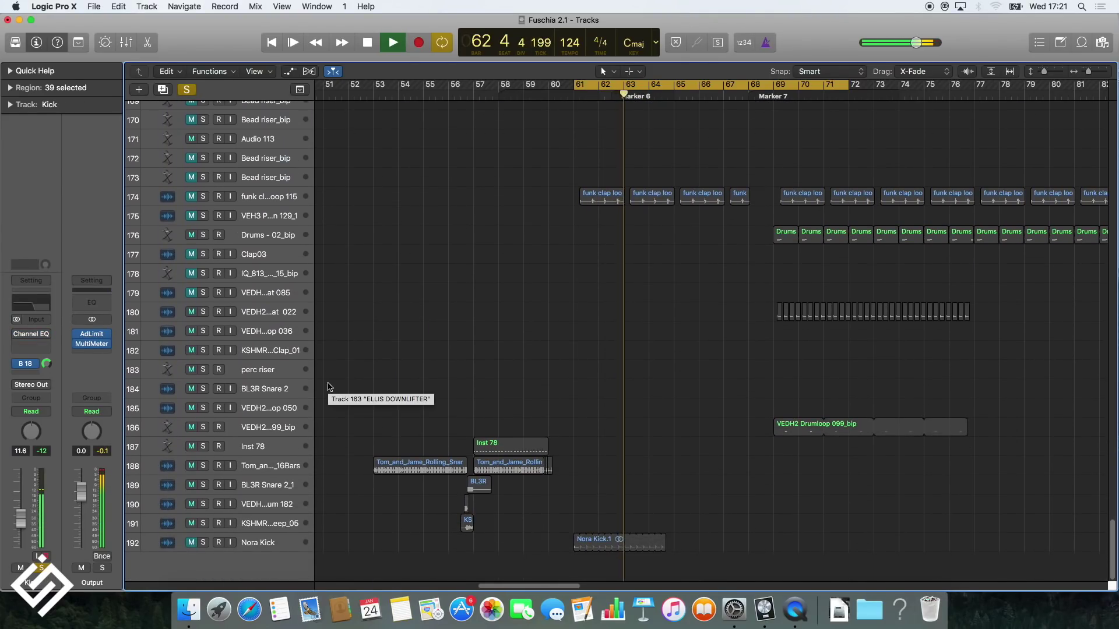
Review the soloed drum layers and compare playback with the VEC3 percussion track 115 out of and back in the solo.
scroll(329, 361, up, 4)
scroll(335, 391, up, 12)
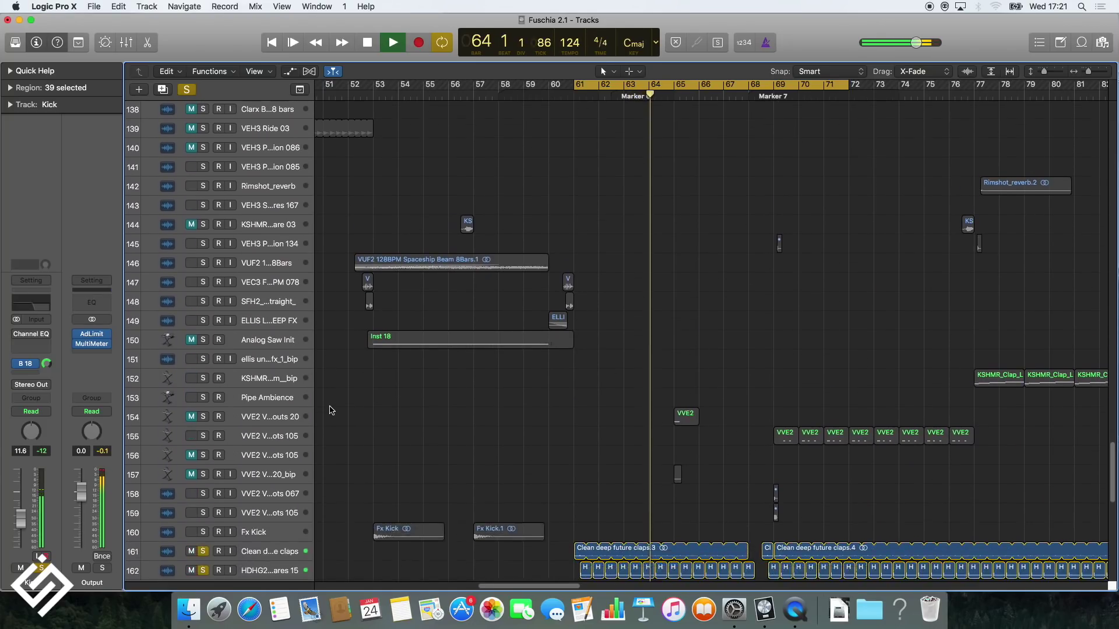
scroll(337, 402, up, 18)
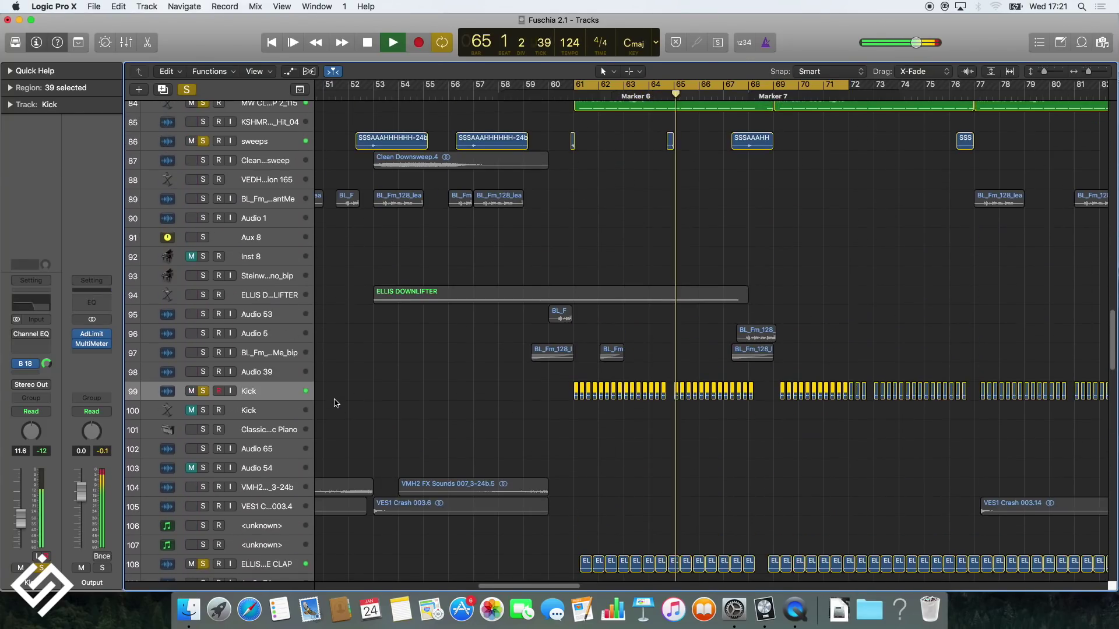
scroll(250, 397, down, 3)
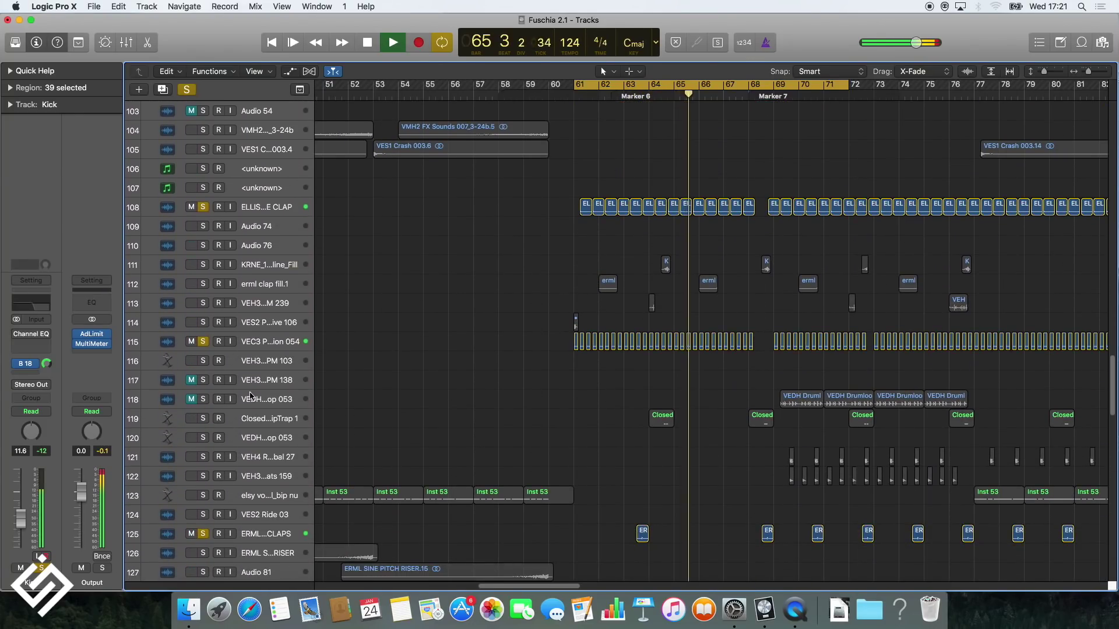
click(204, 342)
click(204, 342)
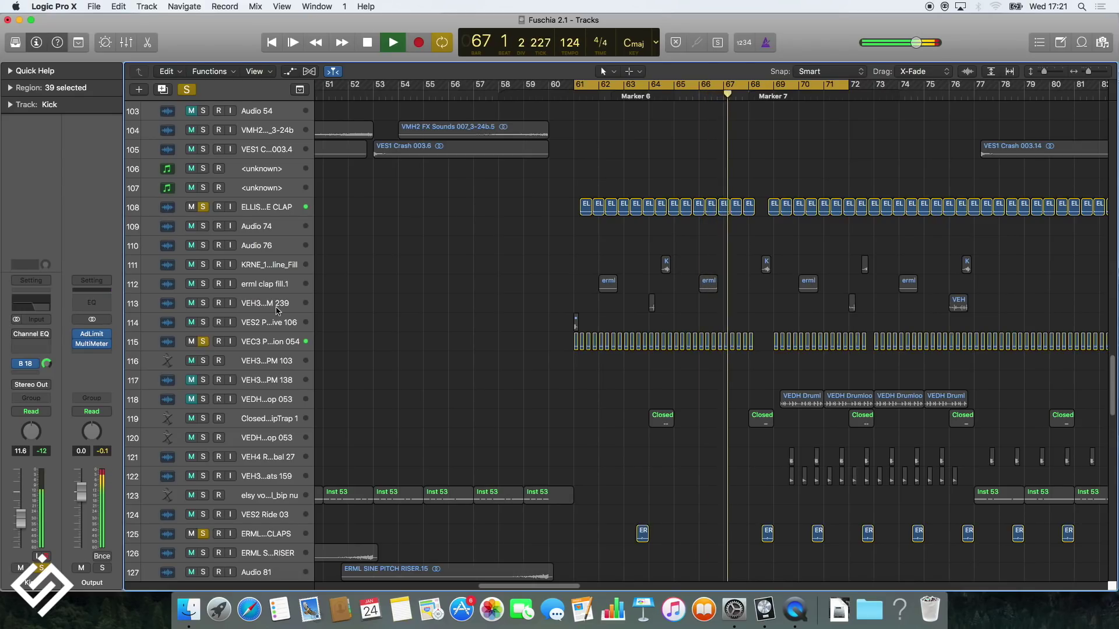
Replace the drum solo with fill tracks 109 to 113, the Closed hat track 119 and the ERML claps track 125, and audition them.
click(194, 91)
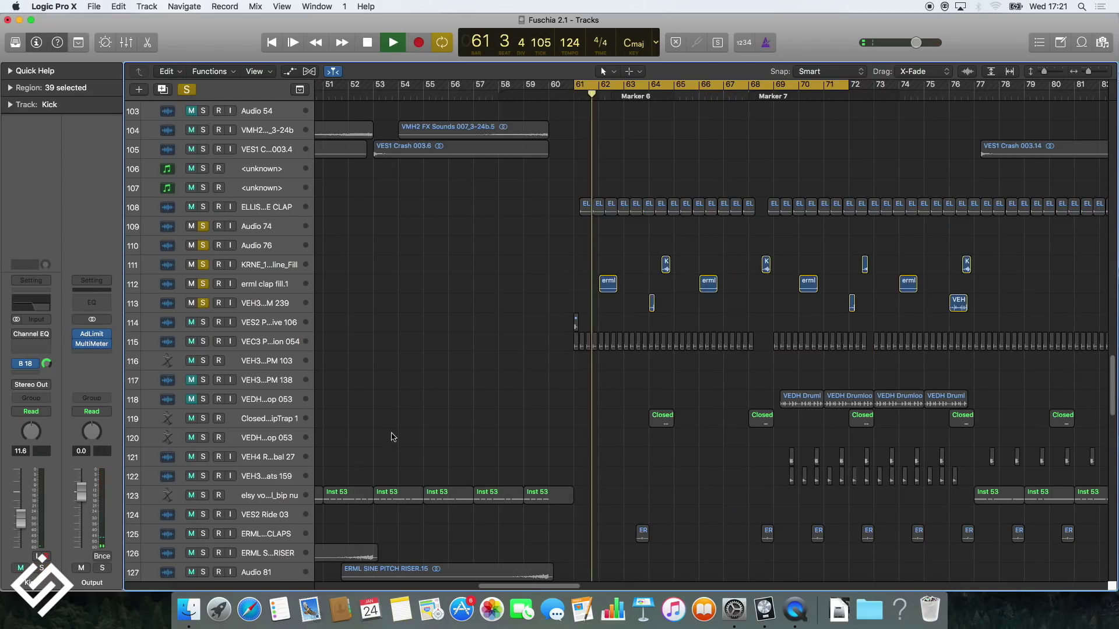
click(203, 535)
click(203, 418)
scroll(603, 296, right, 5)
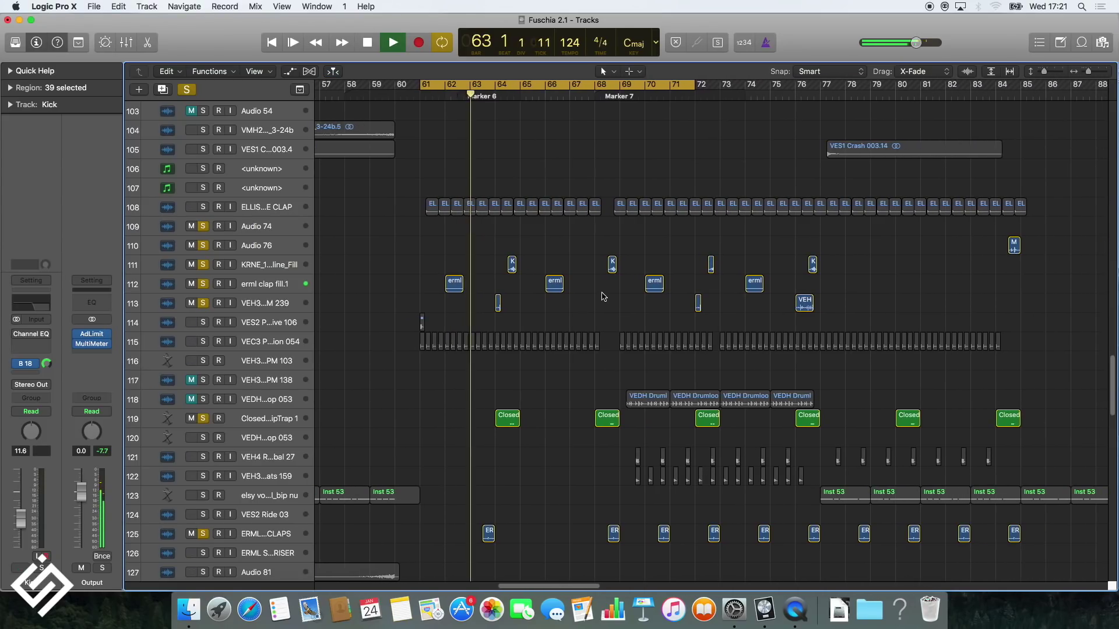
scroll(603, 296, down, 10)
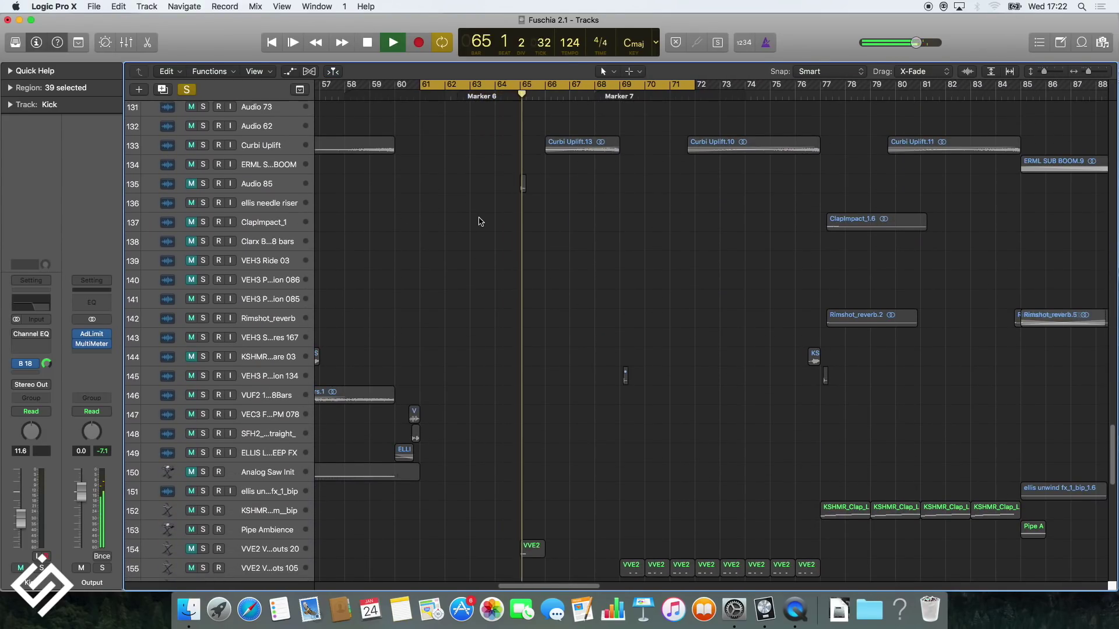
scroll(479, 227, up, 10)
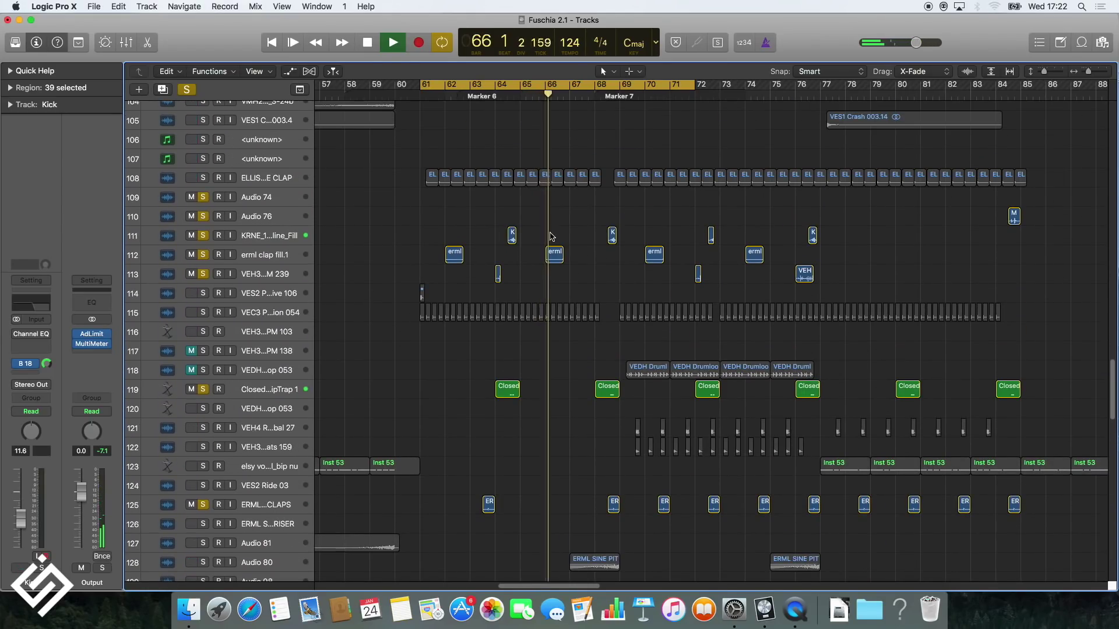
scroll(560, 237, down, 1)
scroll(634, 134, down, 4)
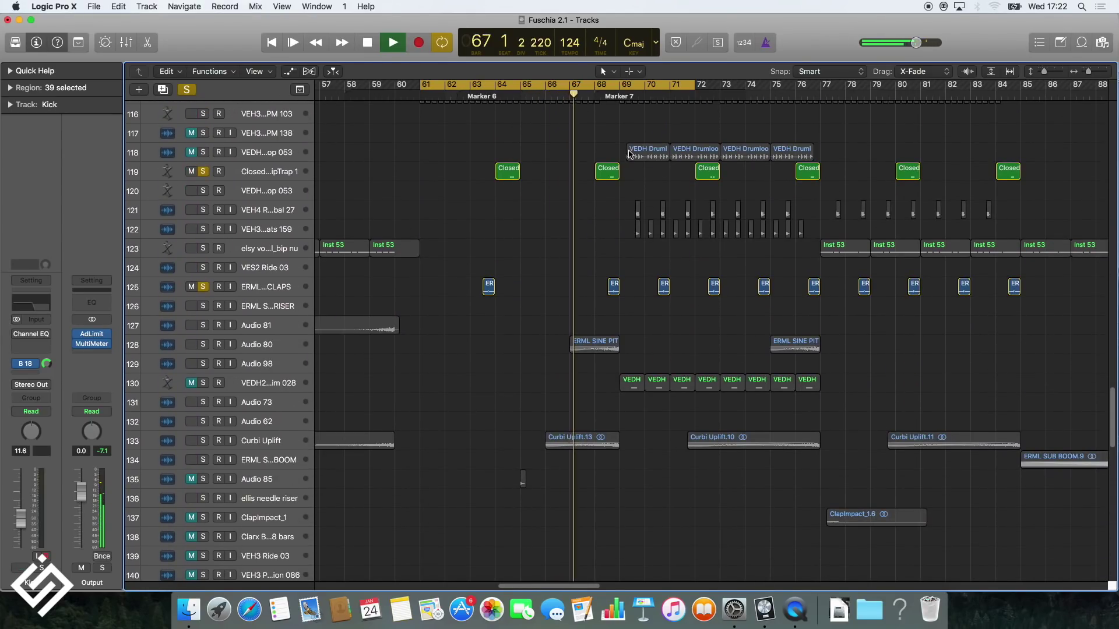
Shift the cycle range to bars 69 to 79 and play the second half of the drop with no tracks soloed.
key(ctrl+period)
scroll(713, 275, up, 10)
scroll(713, 275, down, 14)
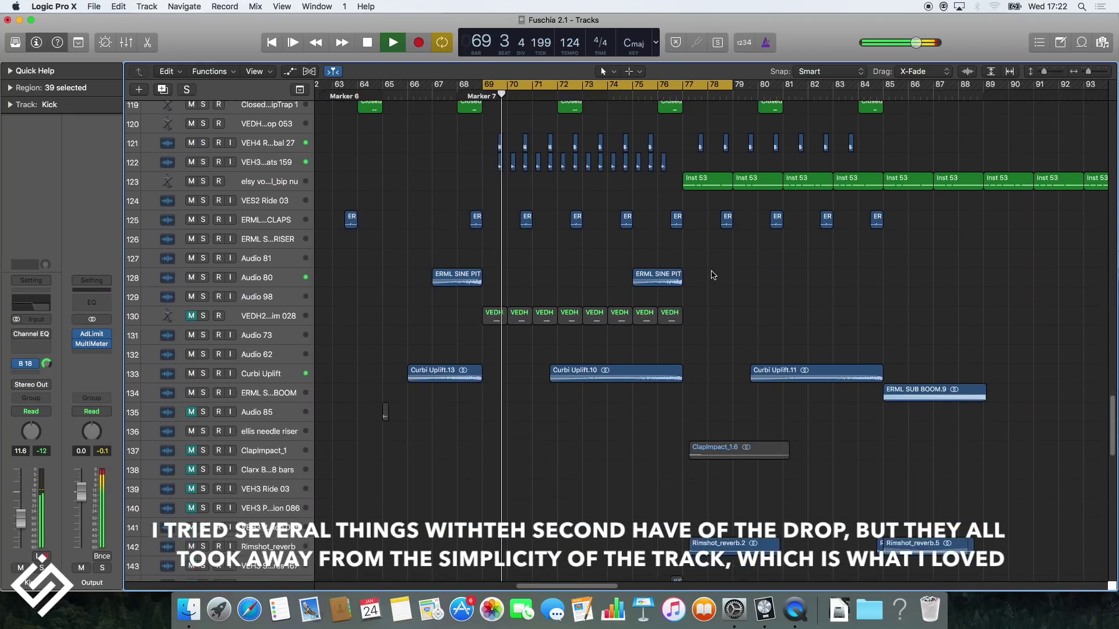
Solo the VVE2 Vocal Shots 105 track 155 and examine its Tremolo rate, depth and phase settings during playback.
scroll(478, 349, down, 10)
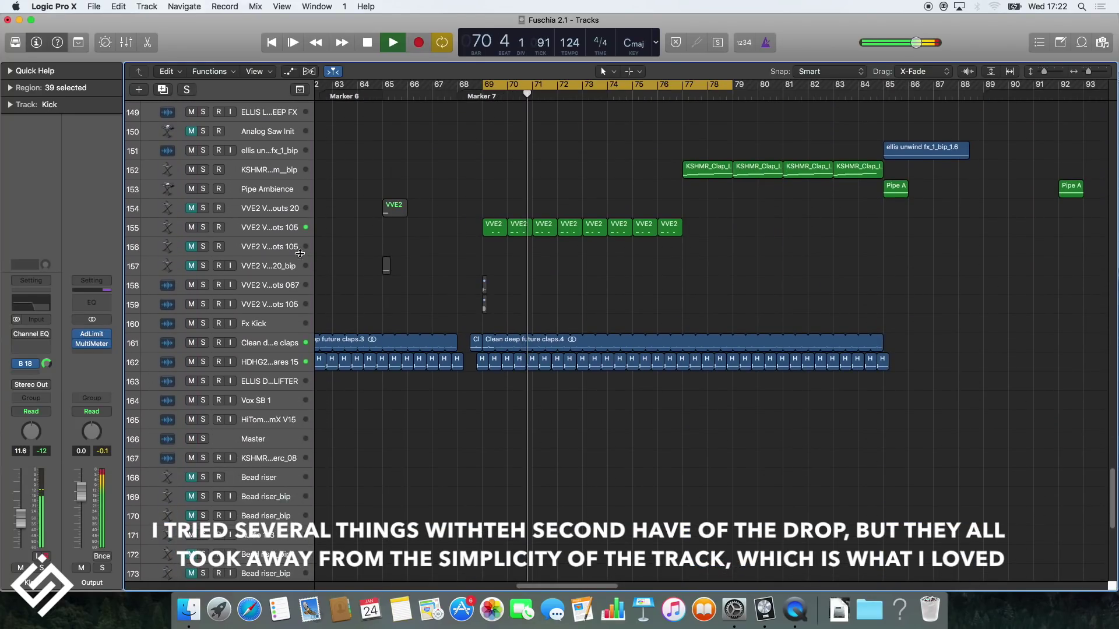
click(203, 228)
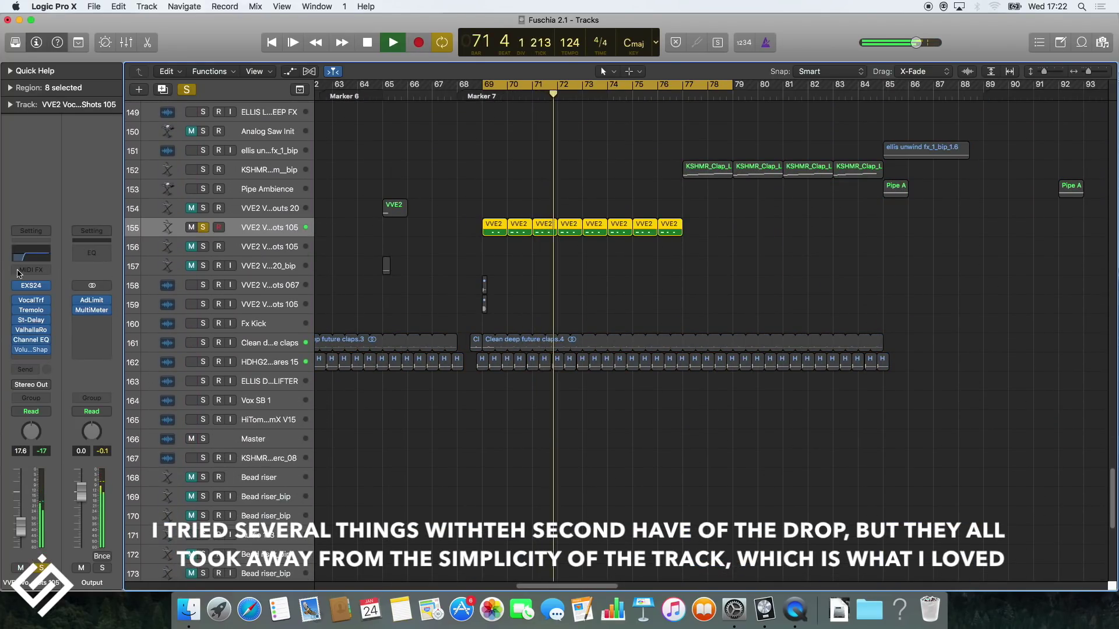
click(31, 310)
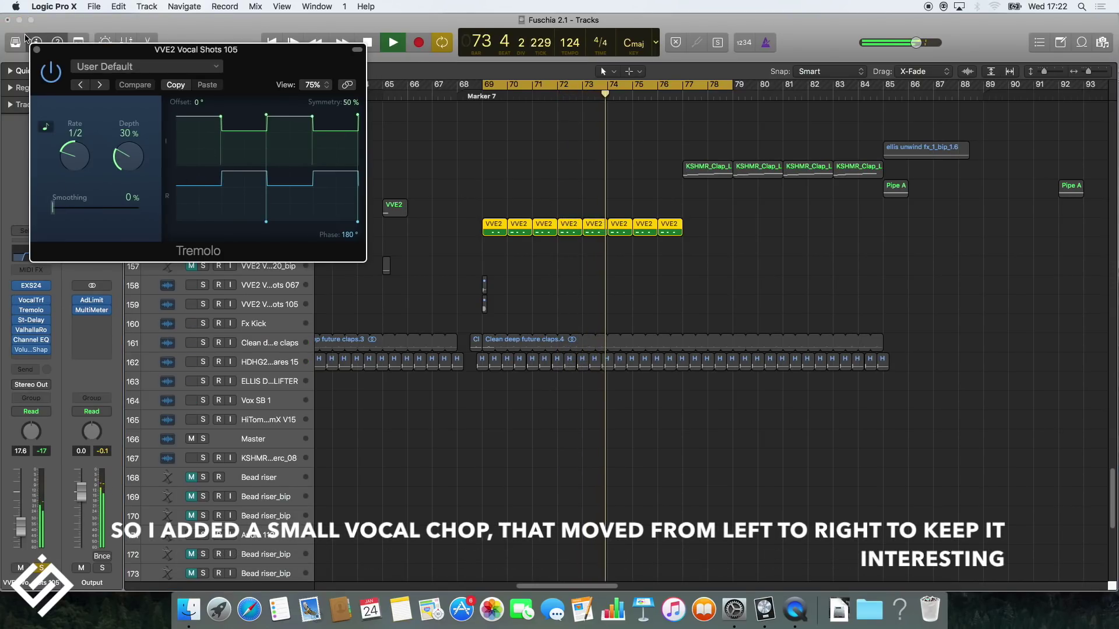
click(36, 49)
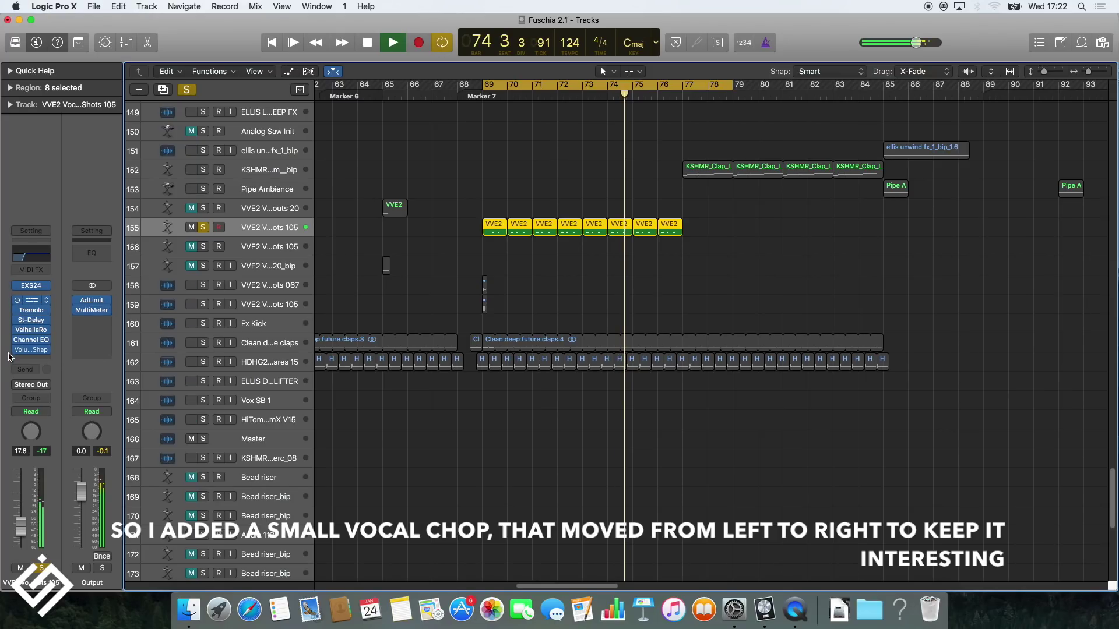
Restart playback and solo the Drums - 02_bip track 176, the VEDH2 Hihat 022 track 180 and the VEDH2 Drumloop 099_bip track 186.
key(space)
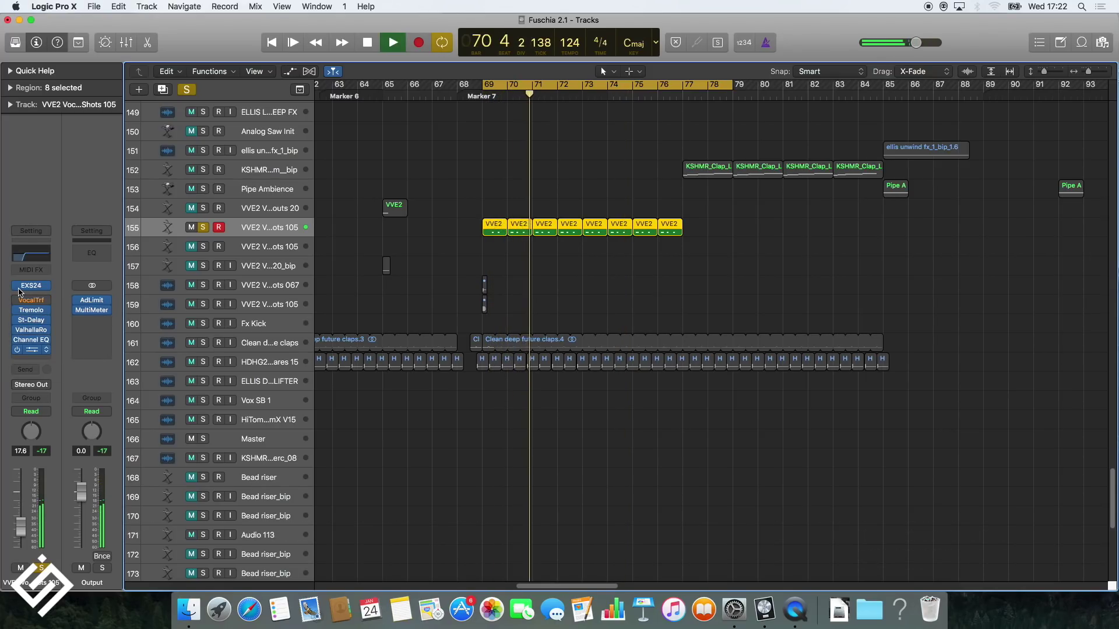
key(space)
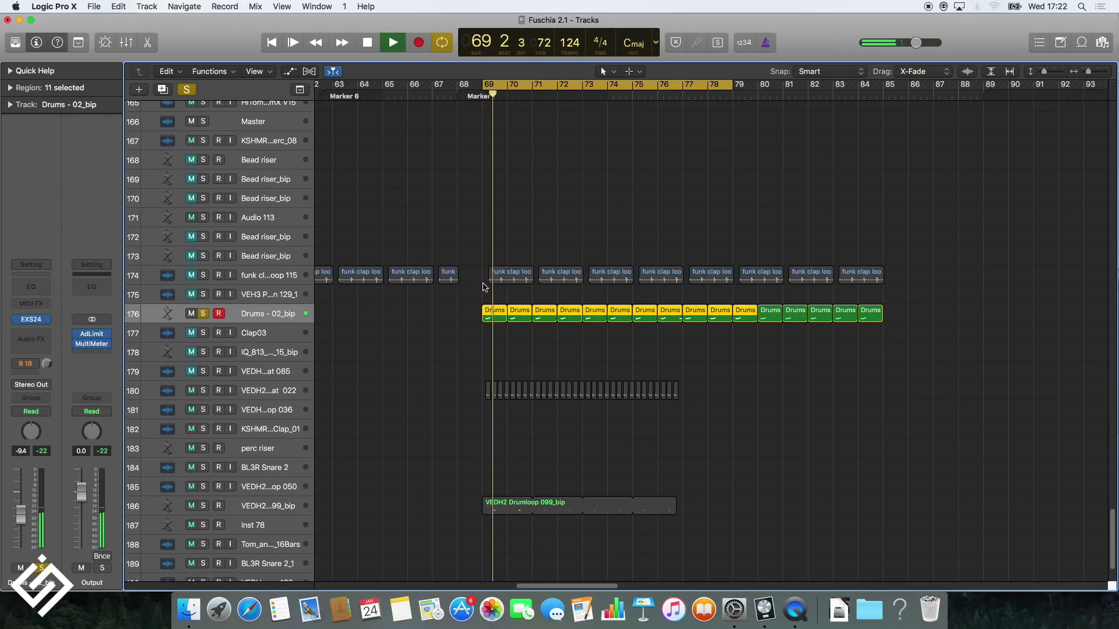
scroll(501, 291, down, 2)
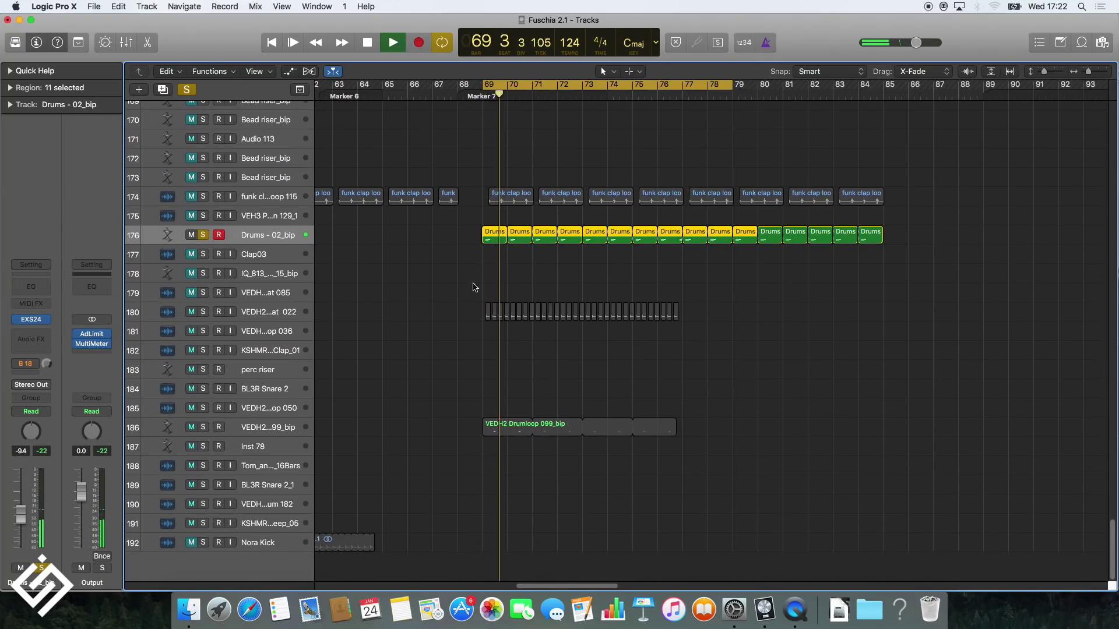
click(217, 311)
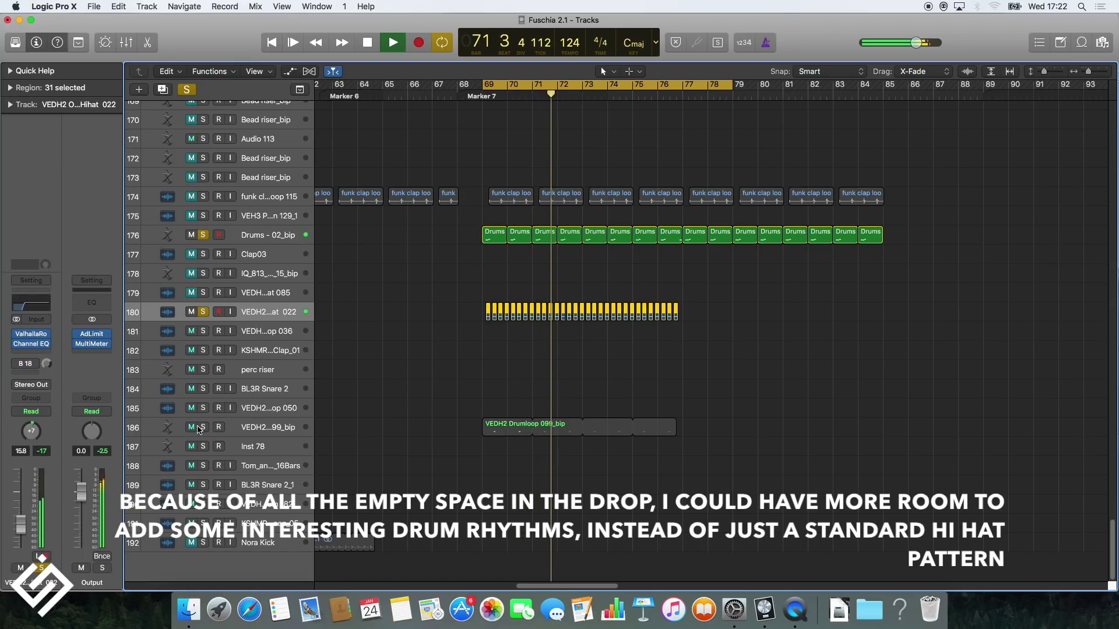
click(275, 430)
Replace the drum solo with the VEH4 track 121 and the VEH3 hats 159 track 122, and add the ERML claps track 125.
scroll(268, 408, up, 8)
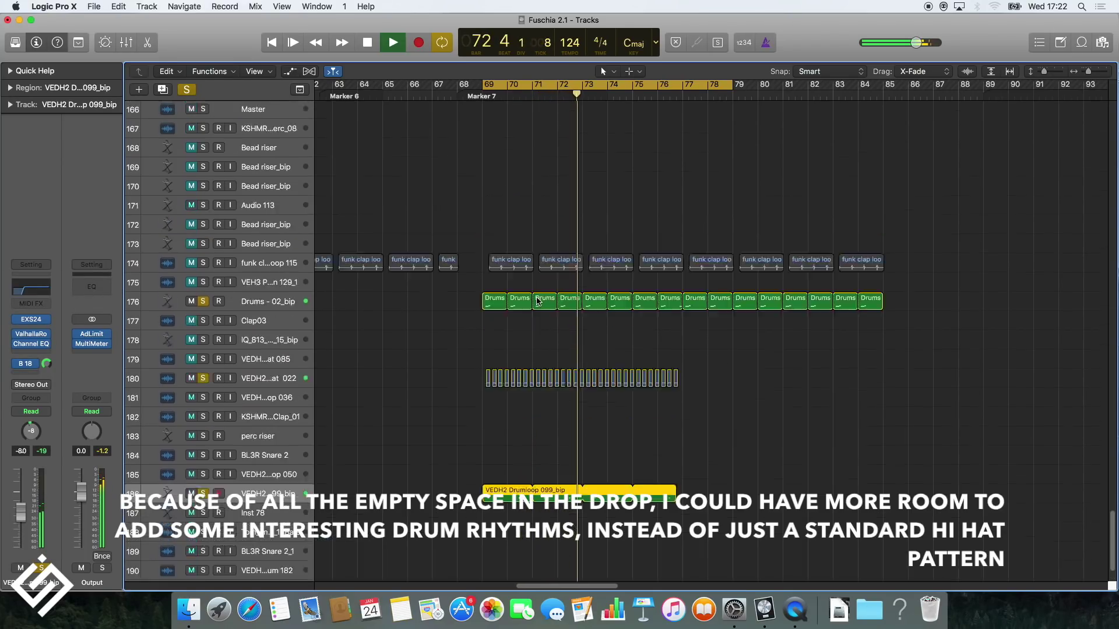
scroll(251, 338, up, 8)
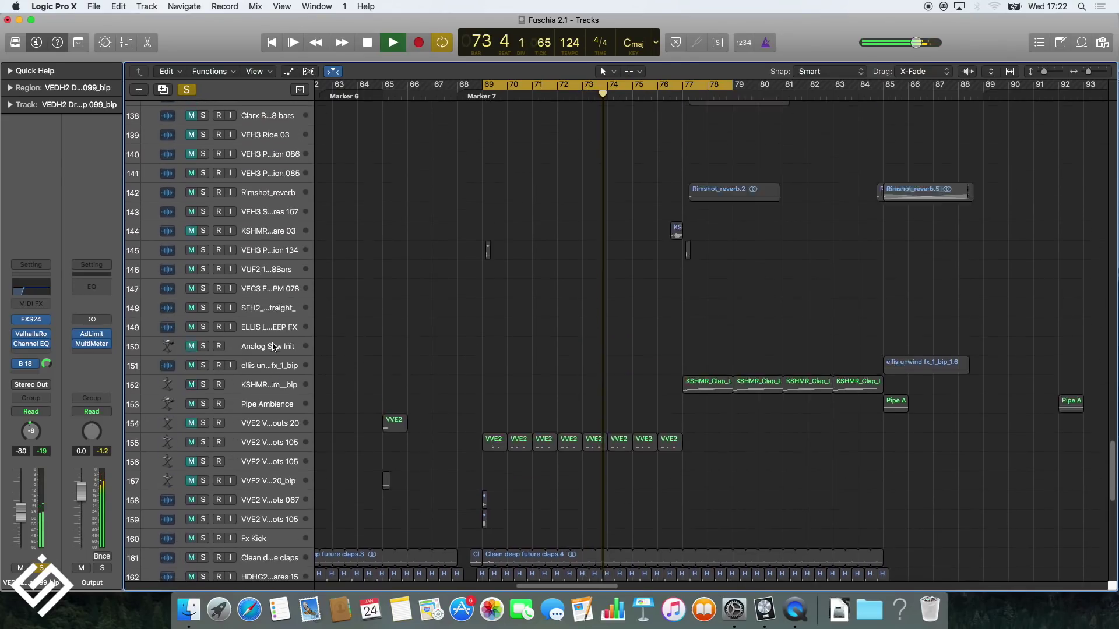
scroll(260, 284, up, 3)
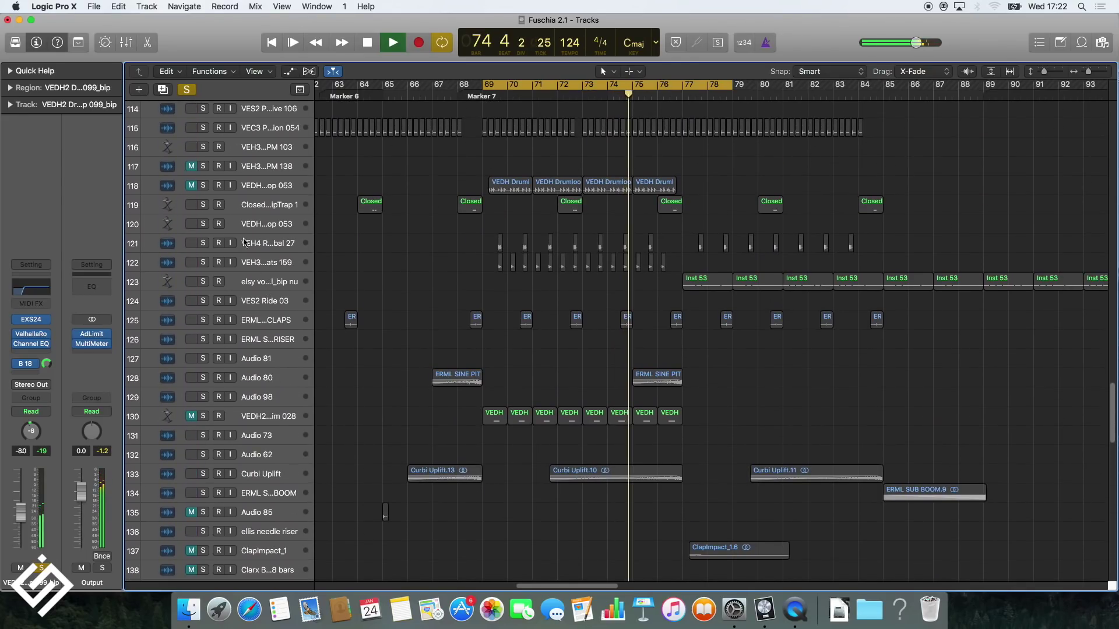
click(204, 243)
click(203, 262)
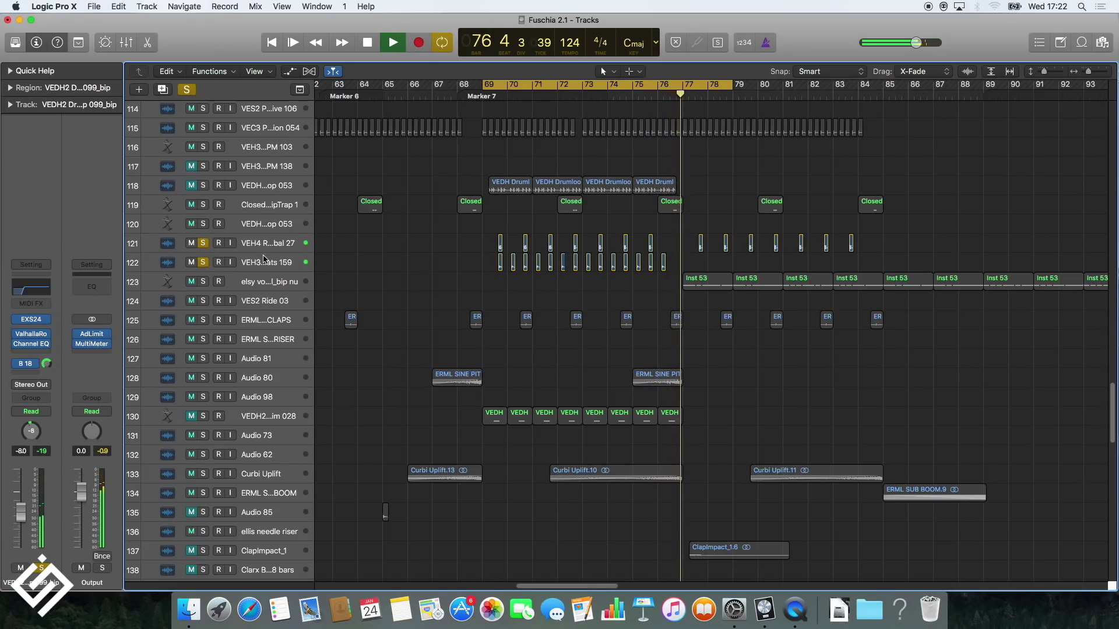
click(203, 319)
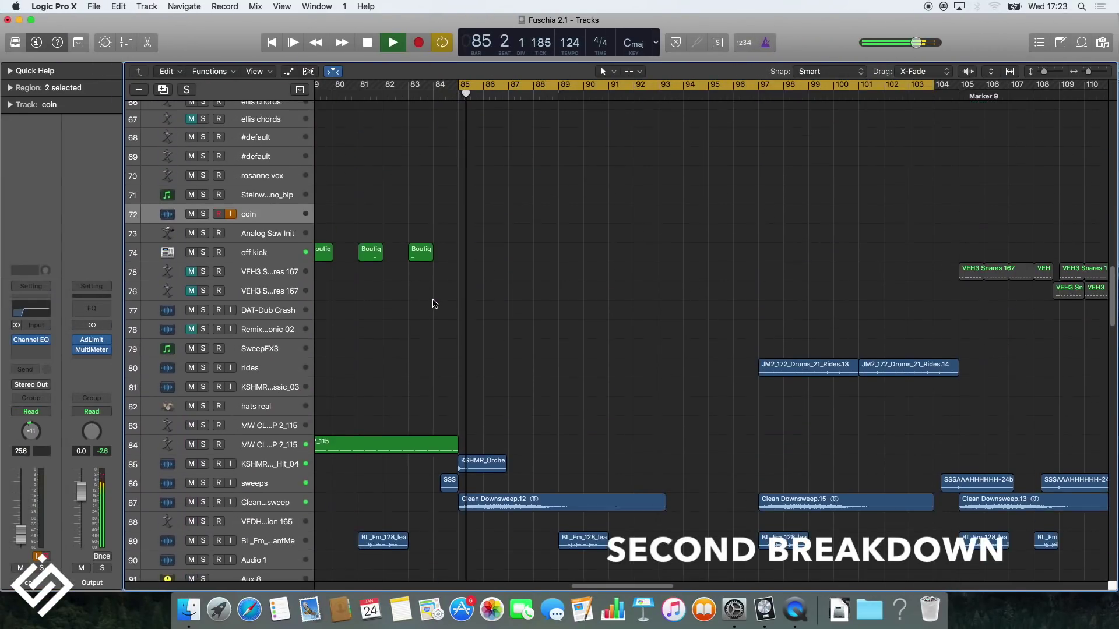
Set the cycle range to bars 89 to 100 to play the second breakdown's chord section.
scroll(433, 304, up, 15)
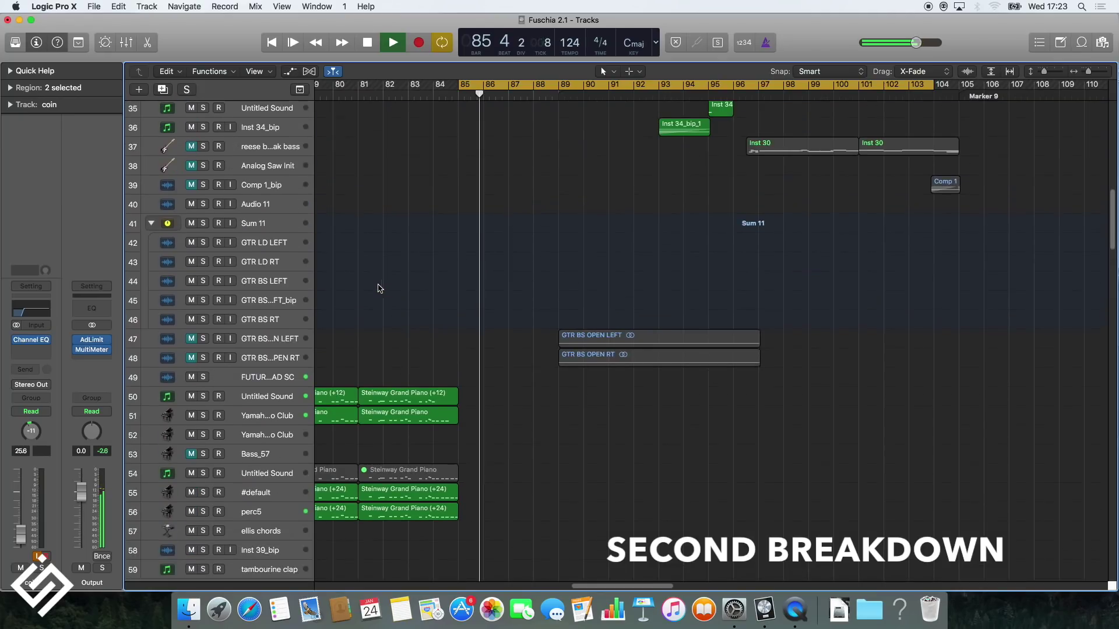
scroll(251, 310, up, 10)
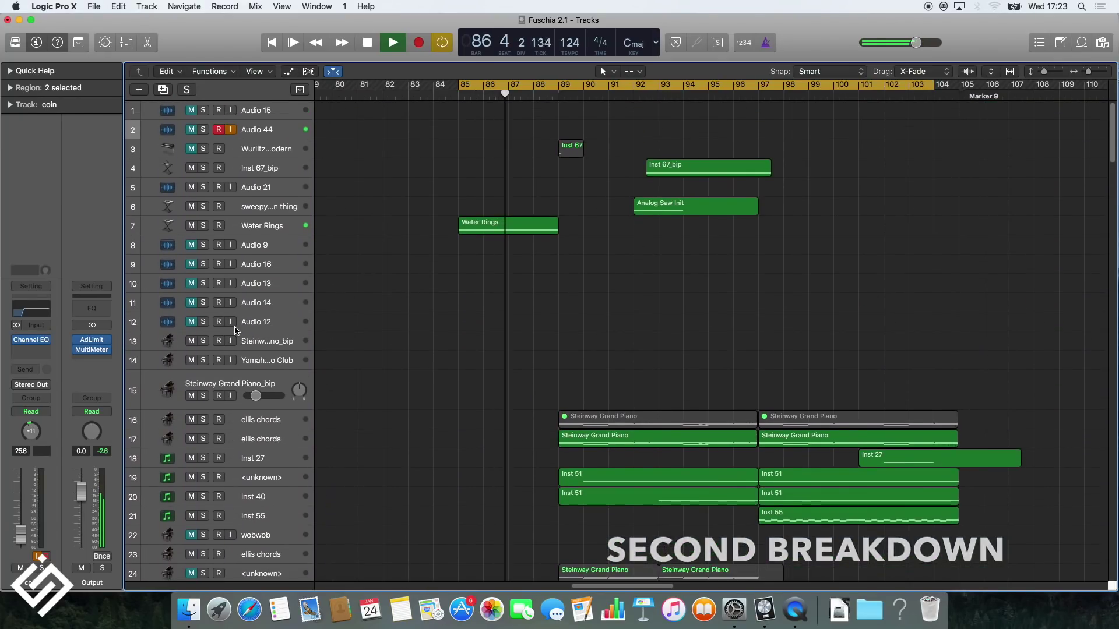
drag(560, 85, 832, 86)
scroll(392, 283, down, 5)
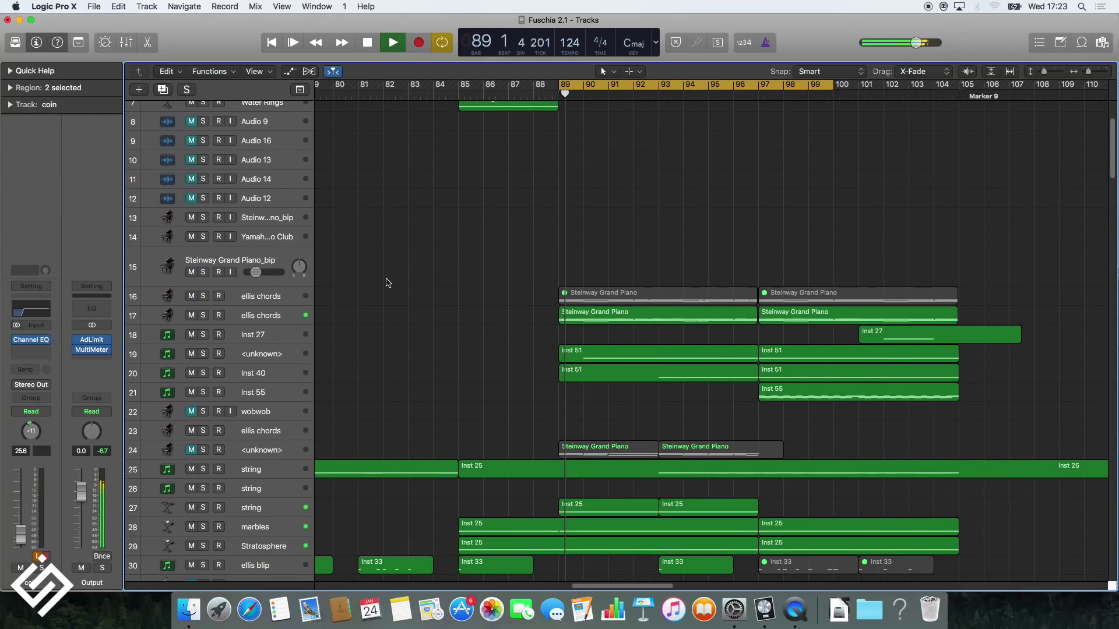
Solo the ellis chords track 17 and examine its ES2 synth settings and LPF Cutoff automation during playback.
click(203, 315)
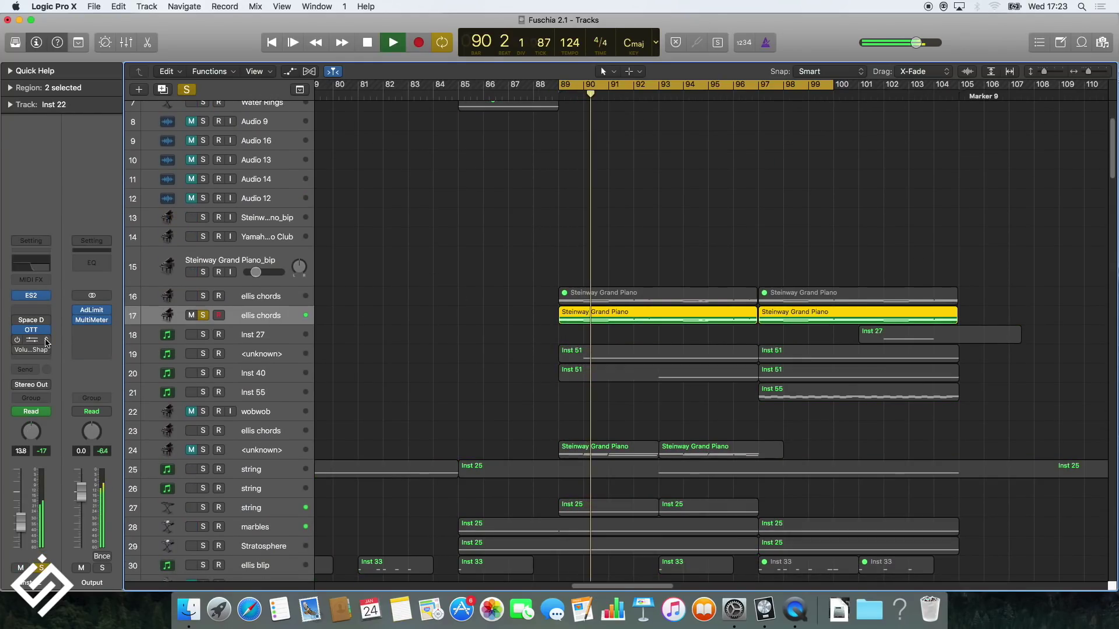
click(30, 296)
drag(850, 19, 517, 18)
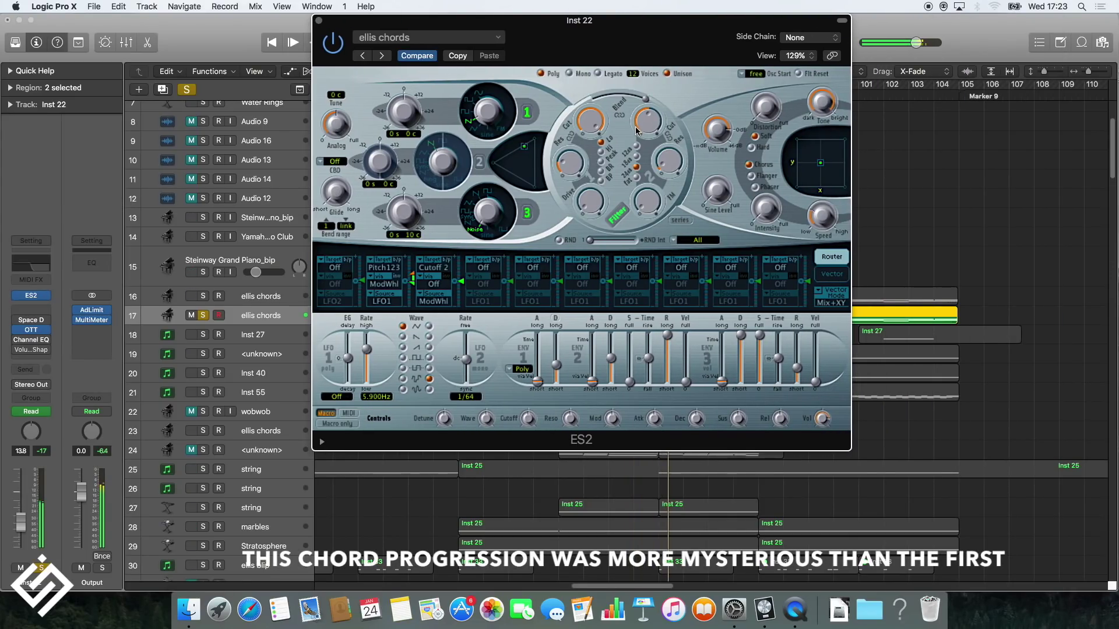
click(319, 21)
key(a)
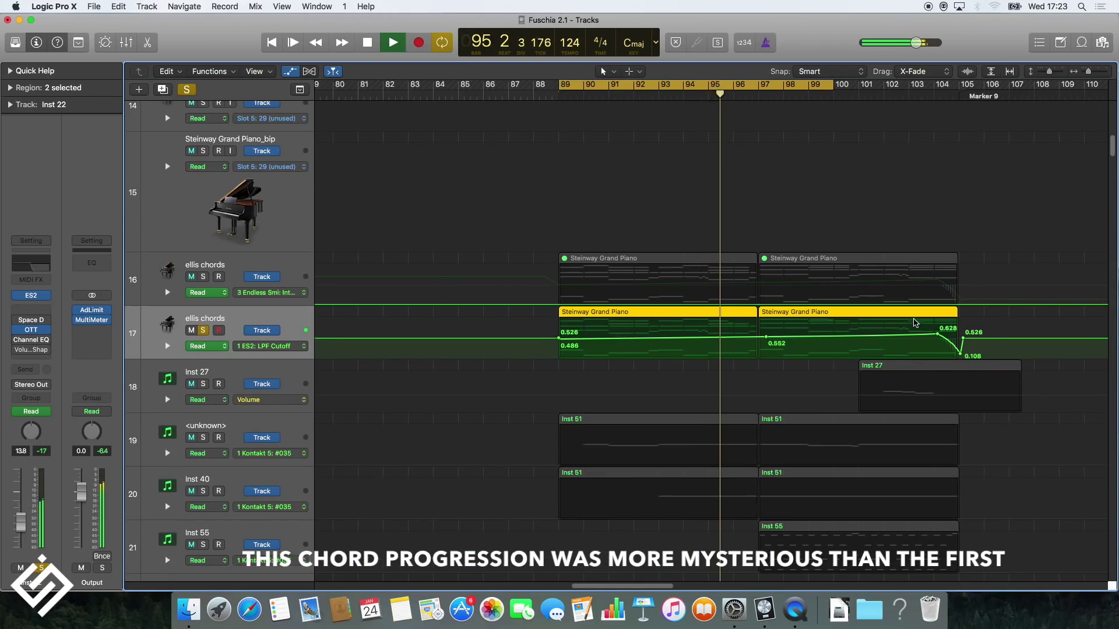
key(a)
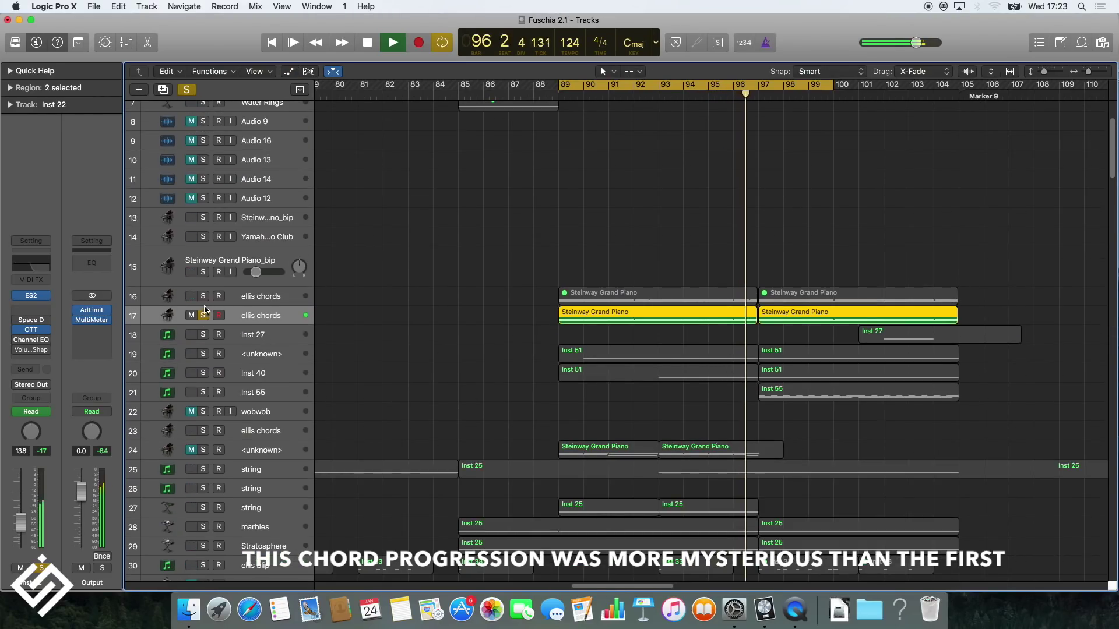
Examine the Steinway Grand Piano chord region's notes in an enlarged Piano Roll and play them with no tracks soloed.
double_click(704, 300)
key(space)
drag(732, 294, 736, 526)
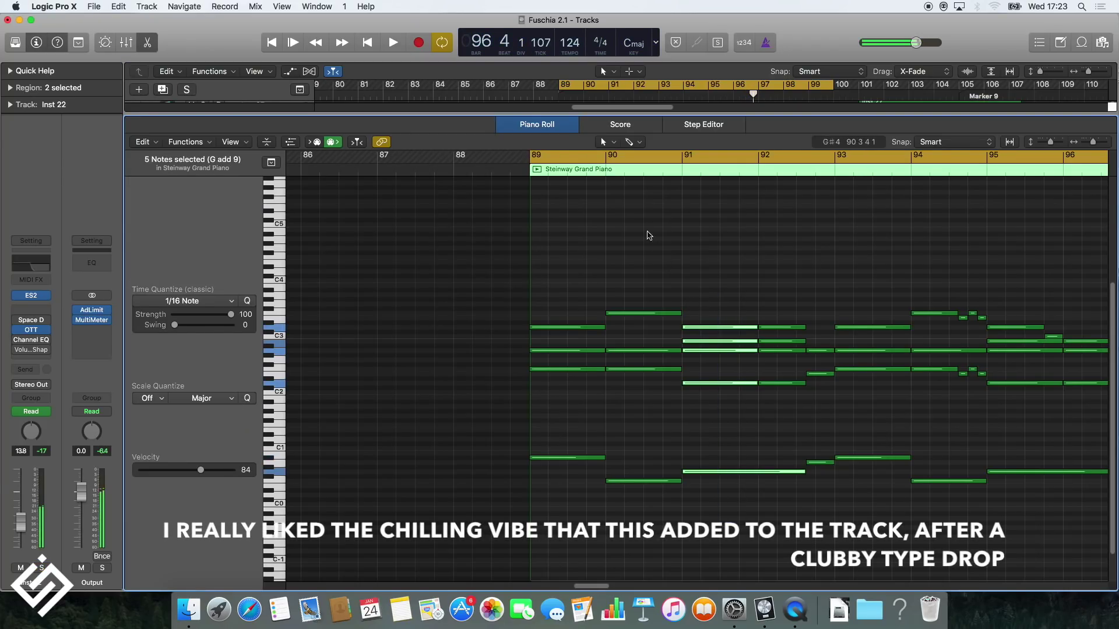
key(shift+Return)
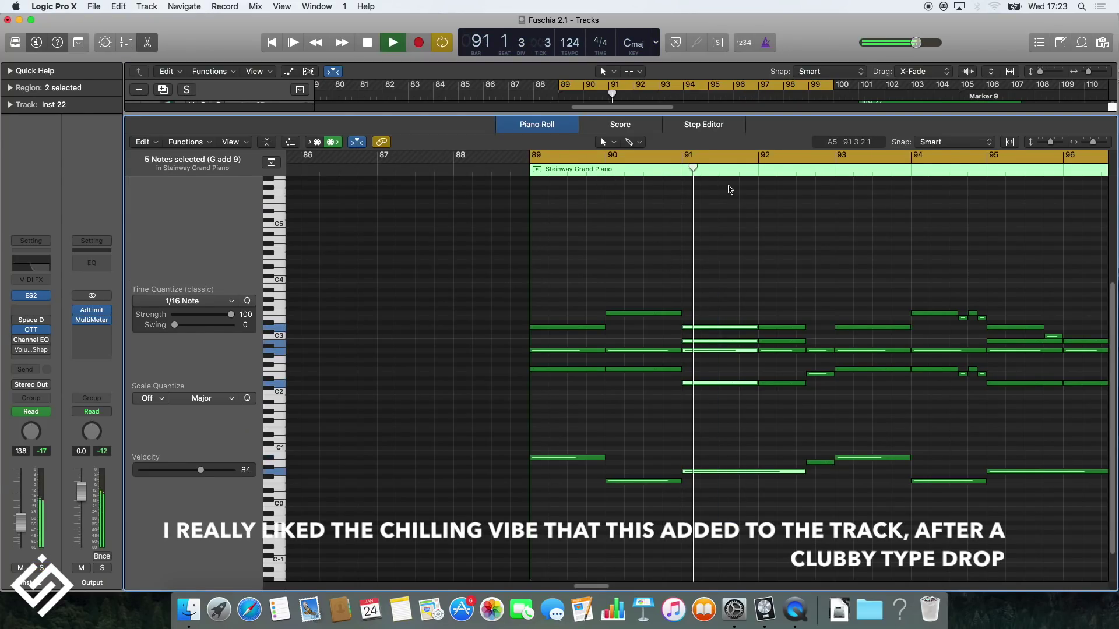
scroll(720, 196, right, 3)
key(e)
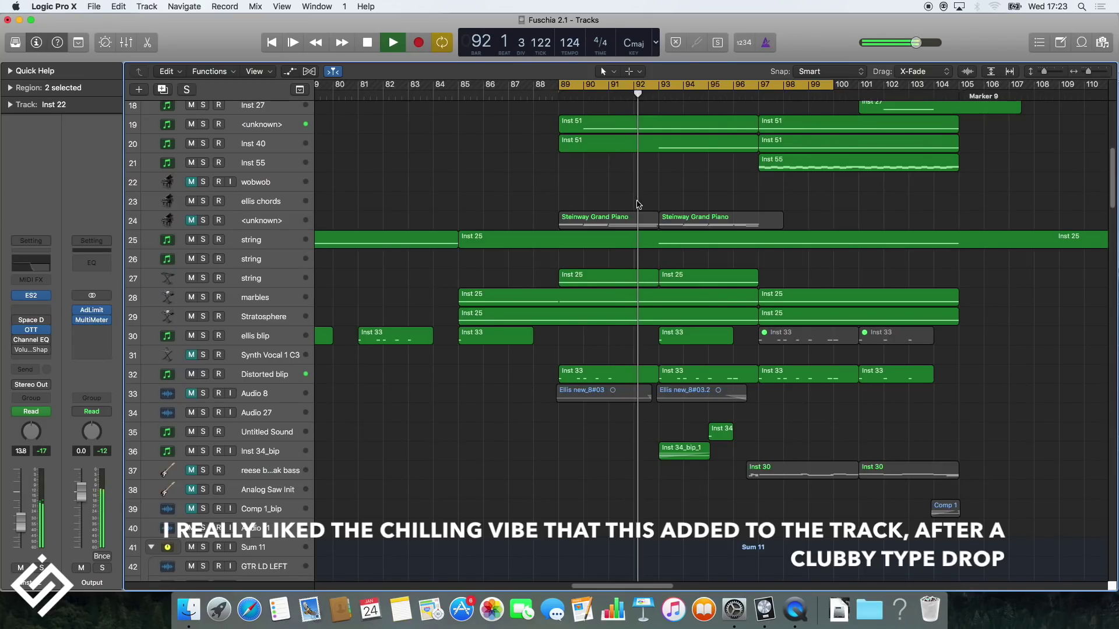
Audition the soloed sweepy down thing track 6 from bar 92, view its ES2, and replace the solo with the Inst 67_bip track 4.
scroll(716, 204, up, 5)
key(space)
key(shift+Return)
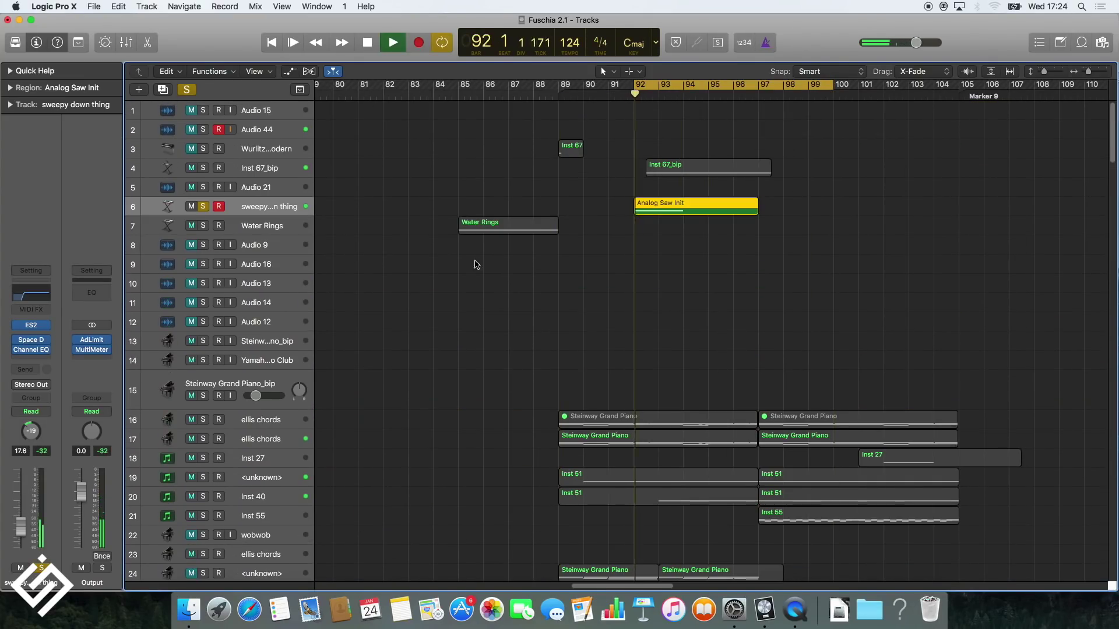
click(31, 326)
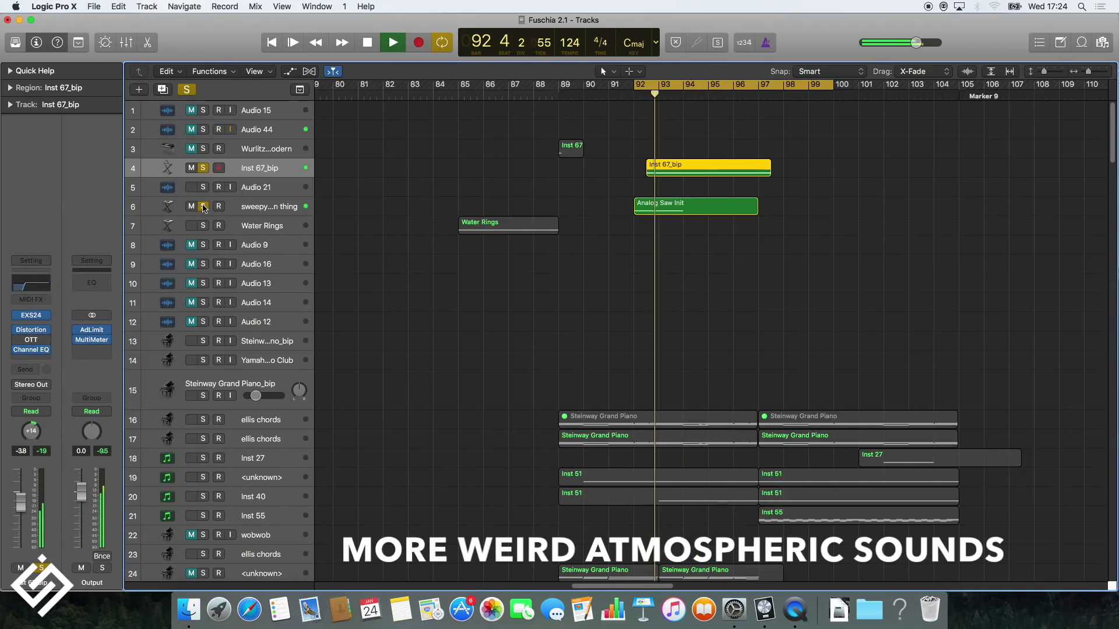
click(203, 207)
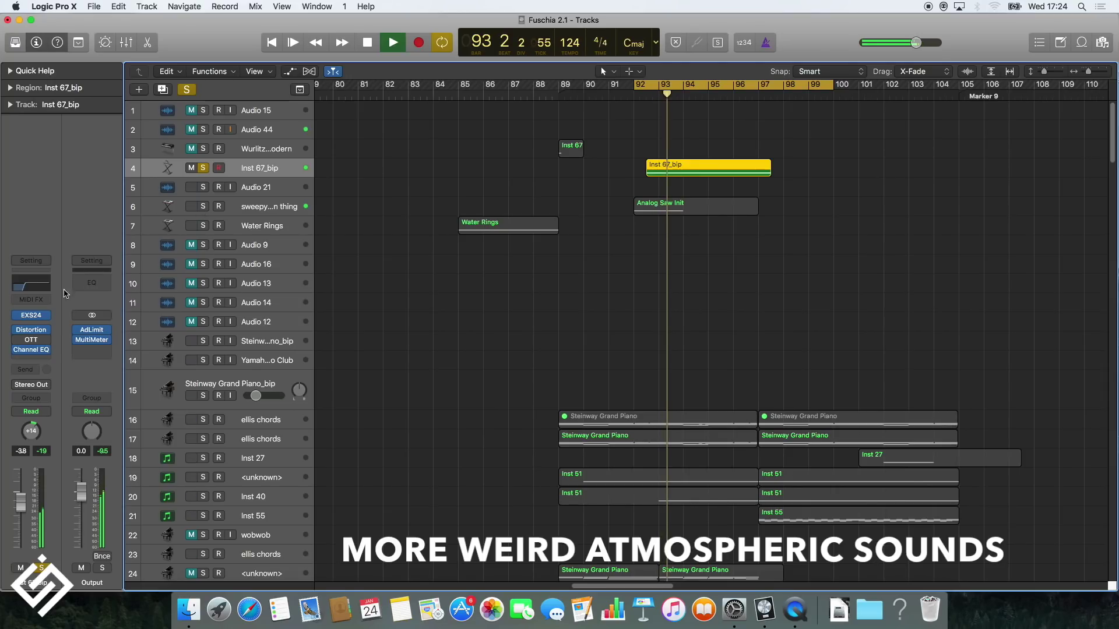
Examine the Inst 67_bip track's EXS24 sampler, its sample zone and key mapping, and its Distortion settings.
click(26, 316)
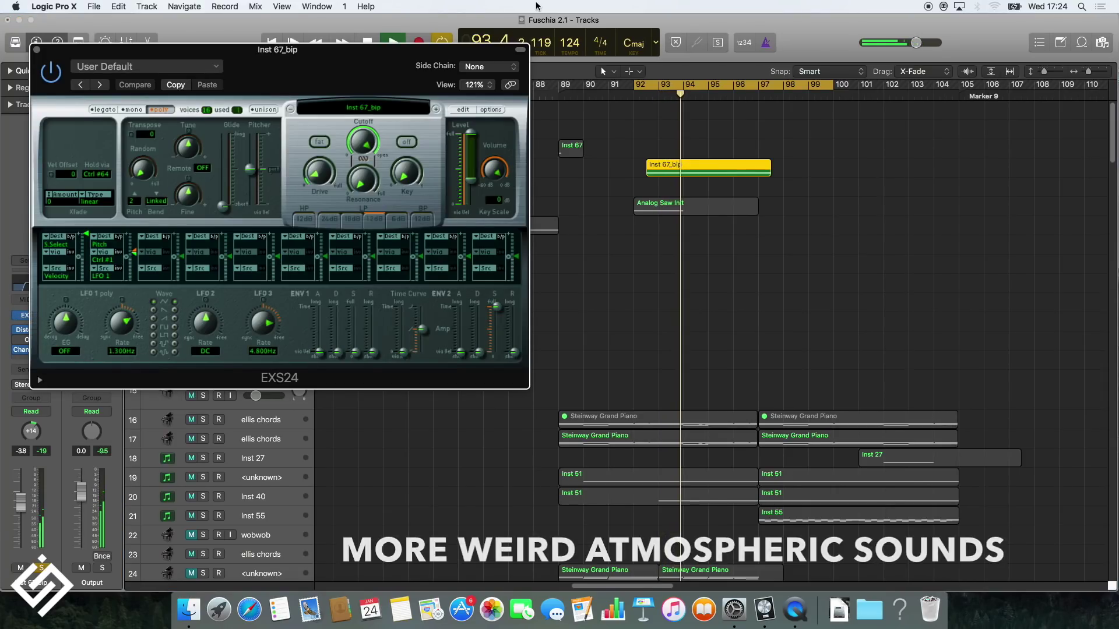
click(462, 110)
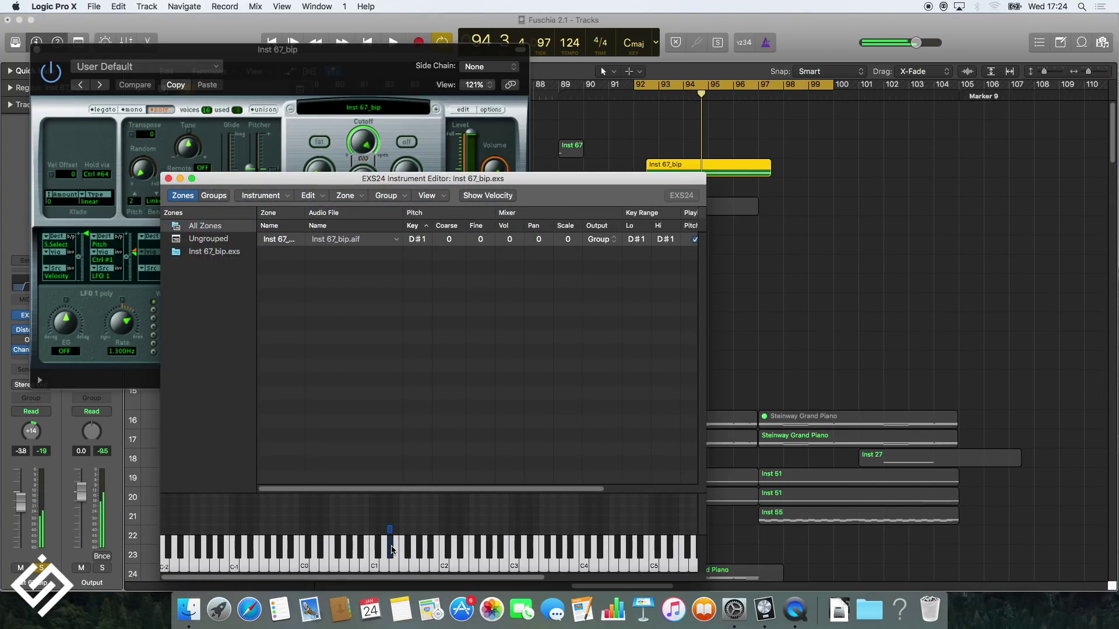
click(168, 178)
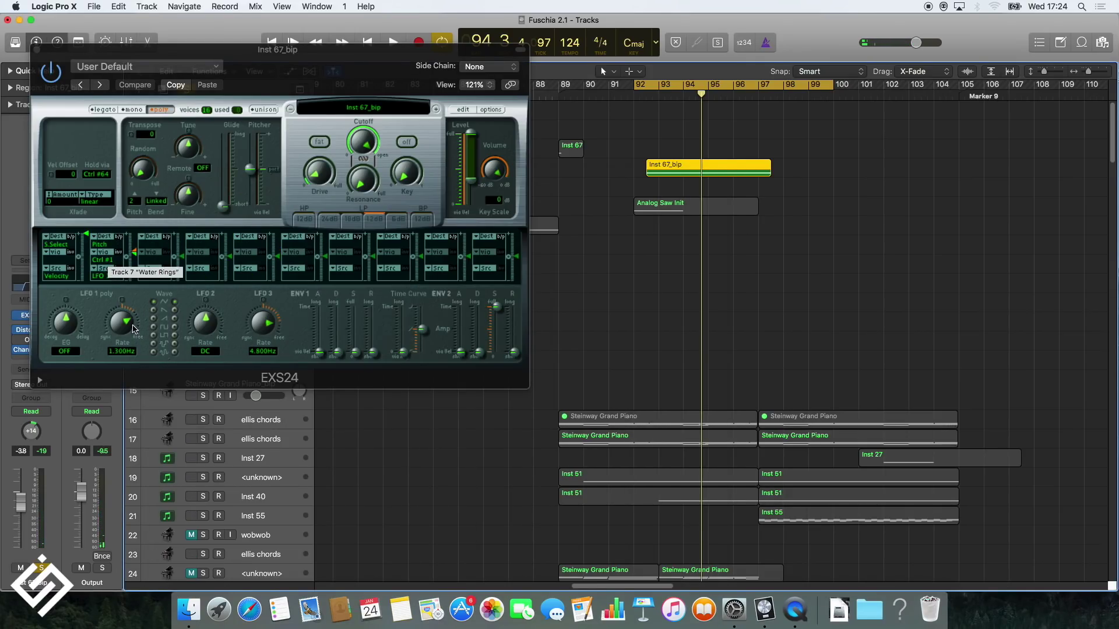
key(space)
click(36, 49)
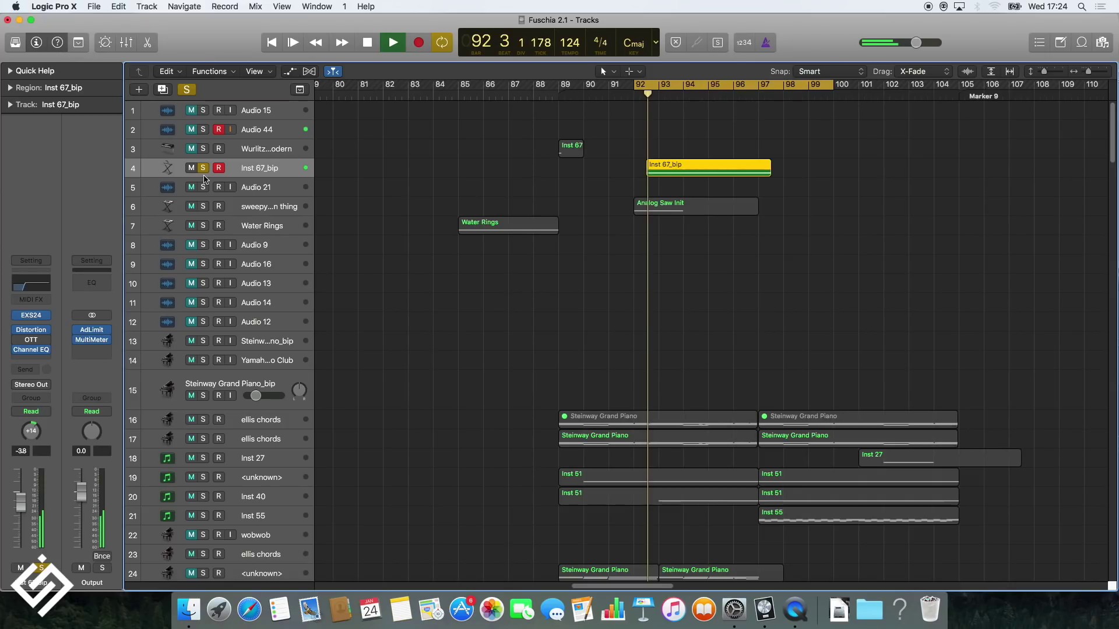
click(41, 334)
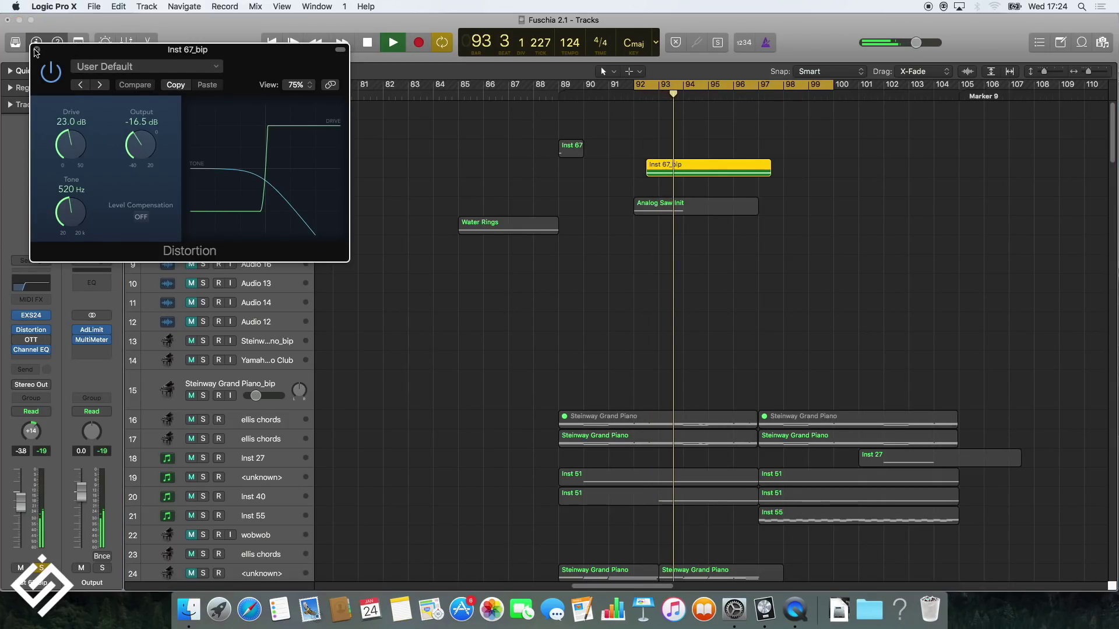
click(36, 50)
Audition the Untitled Sound track 35 and the Inst 34_bip track 36 in solo, and clear all solos.
scroll(220, 414, down, 10)
scroll(219, 415, right, 3)
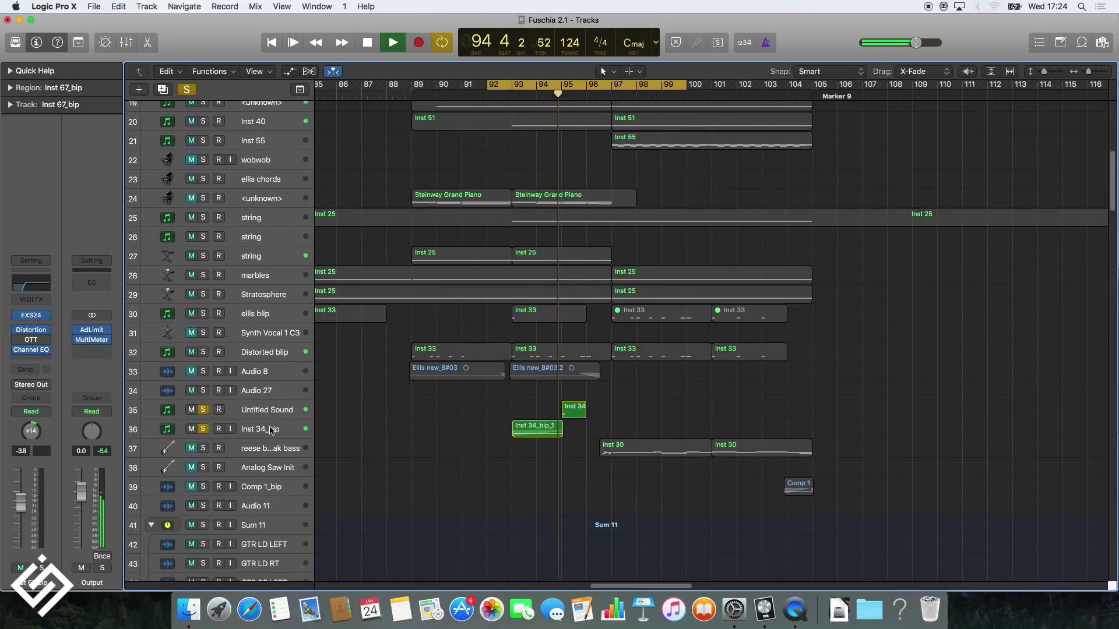
click(186, 89)
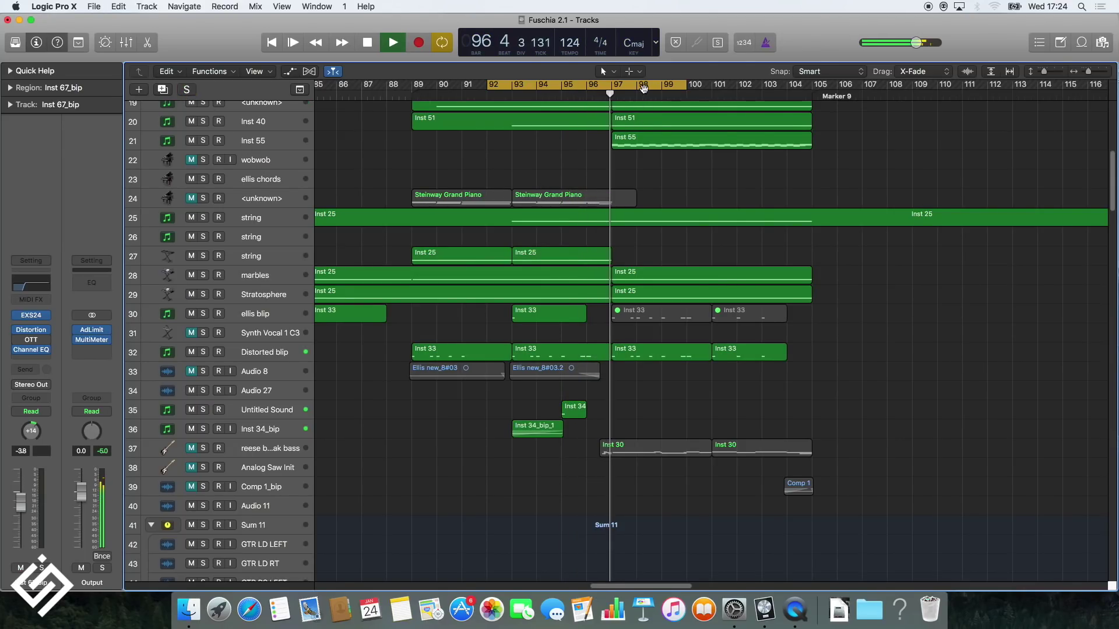
Shift the cycle range to bars 97 to 107 and solo the Inst 55 track 21.
click(610, 89)
drag(610, 90, 861, 87)
click(203, 140)
click(285, 145)
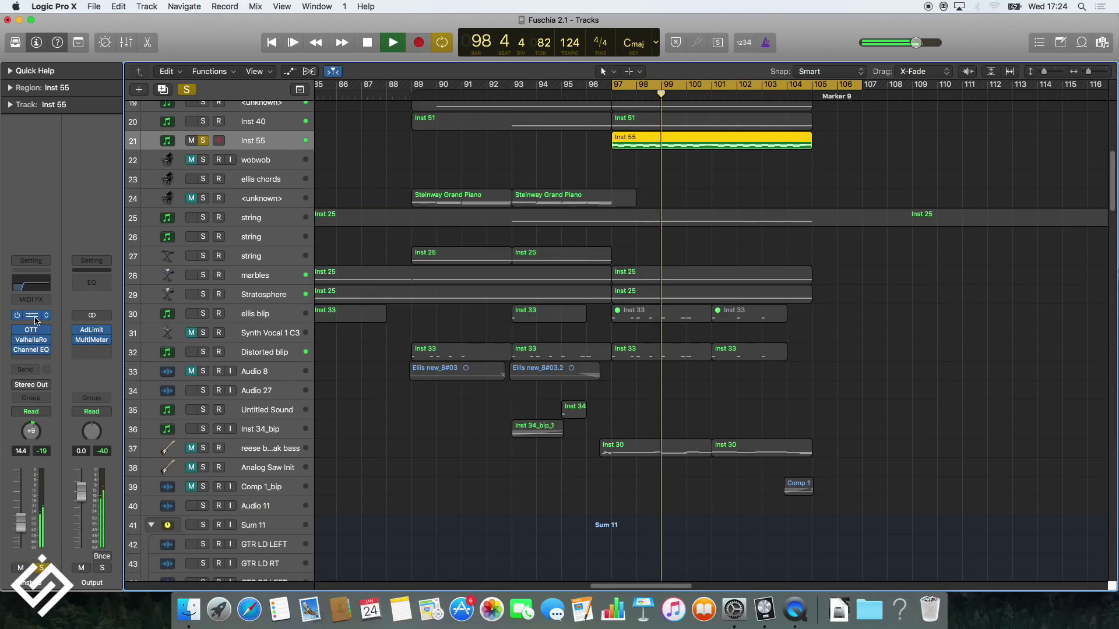
Examine the Inst 55 track's Kontakt 5 instrument and OTT effect during playback, and clear the solo.
click(32, 316)
click(37, 51)
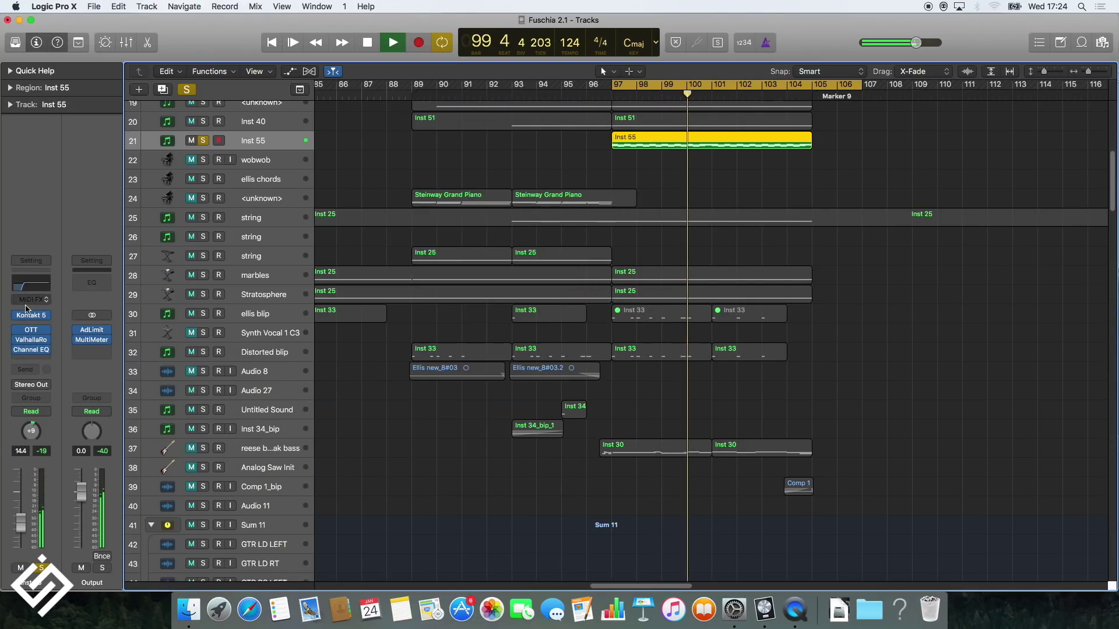
click(29, 331)
click(37, 51)
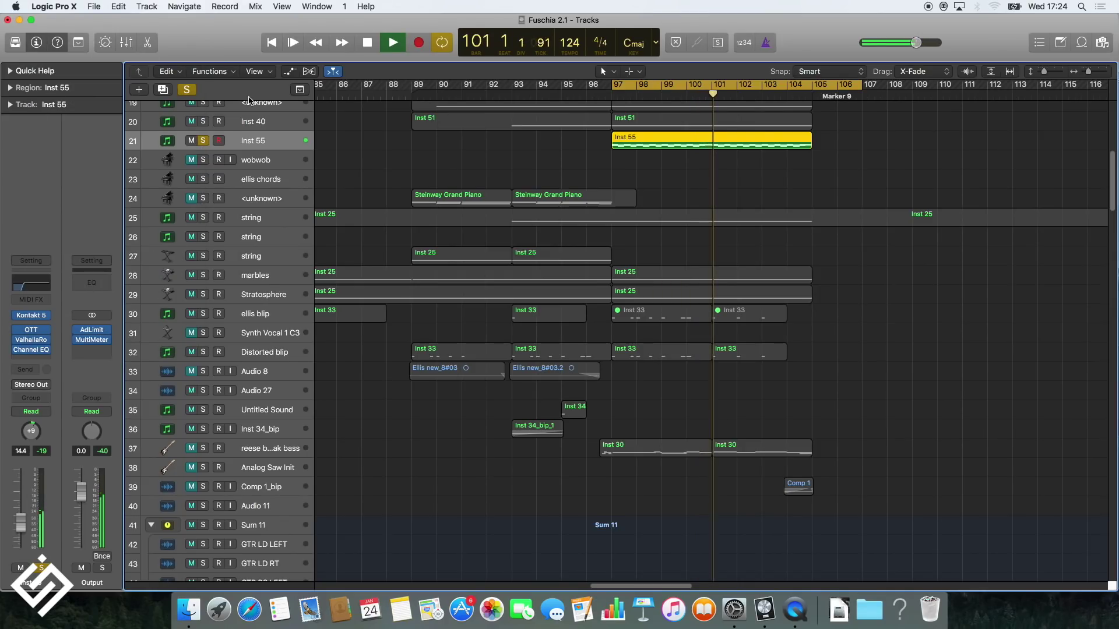
click(187, 89)
Audition the Inst 27 track 18 in solo and return to playback of the full breakdown.
scroll(542, 157, right, 3)
scroll(548, 175, up, 5)
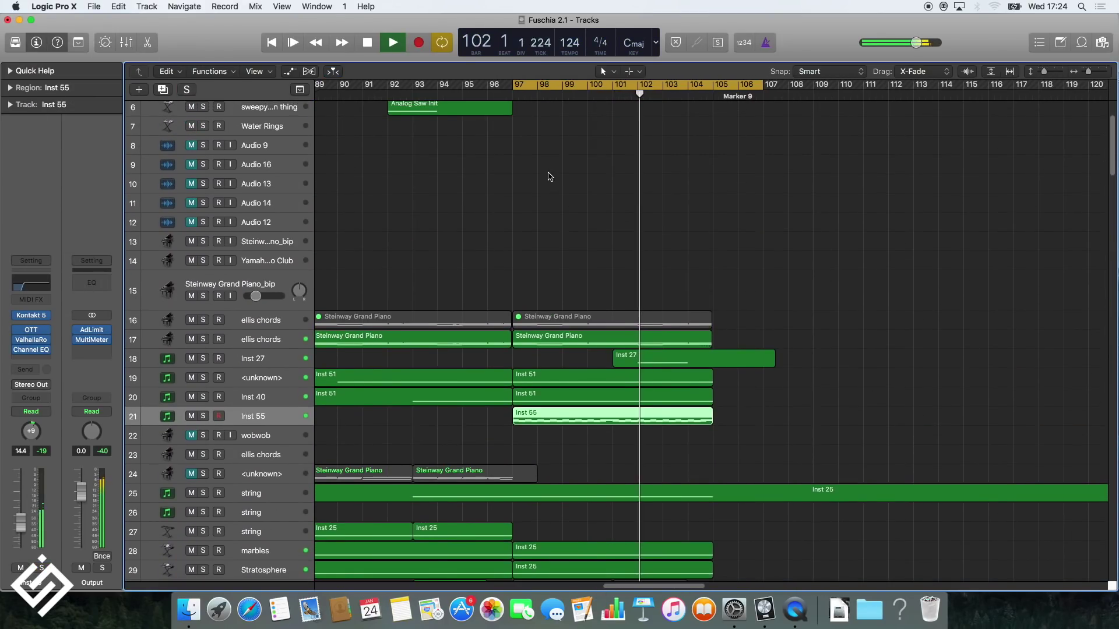
click(205, 358)
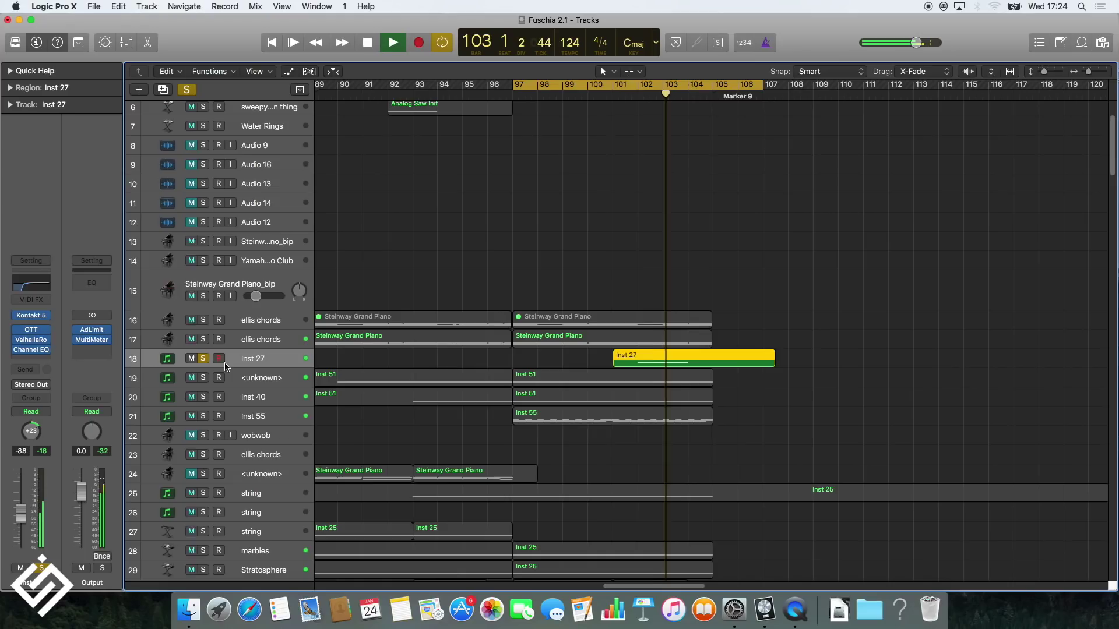
click(205, 358)
scroll(591, 255, up, 3)
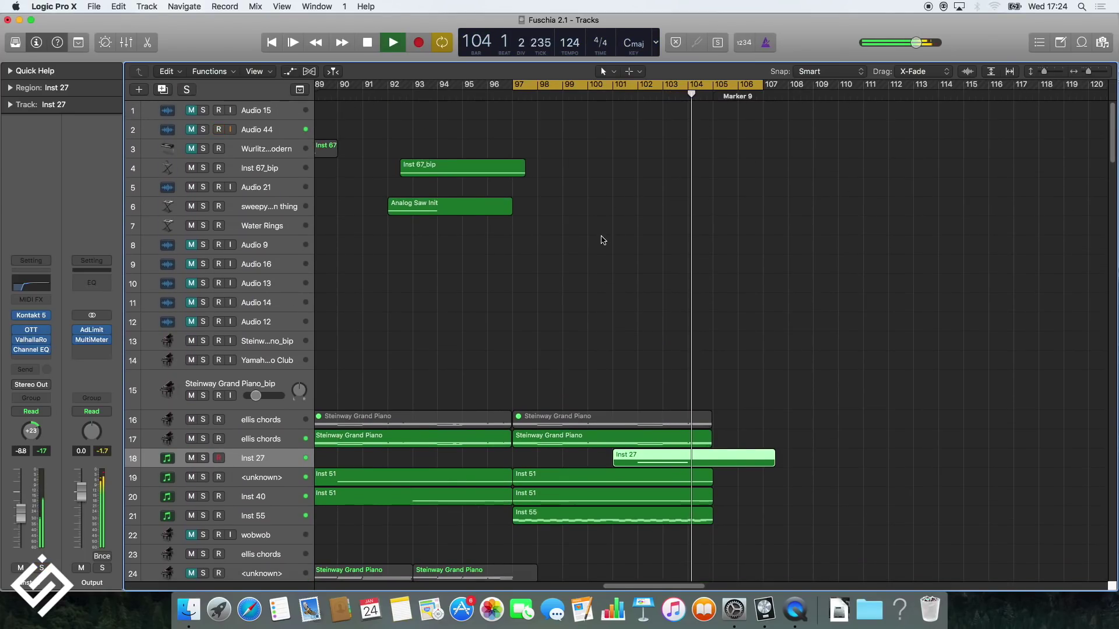
Turn off cycle playback, solo the Audio 113 riser track 171 and select it to show its channel strip.
scroll(592, 254, down, 10)
click(735, 86)
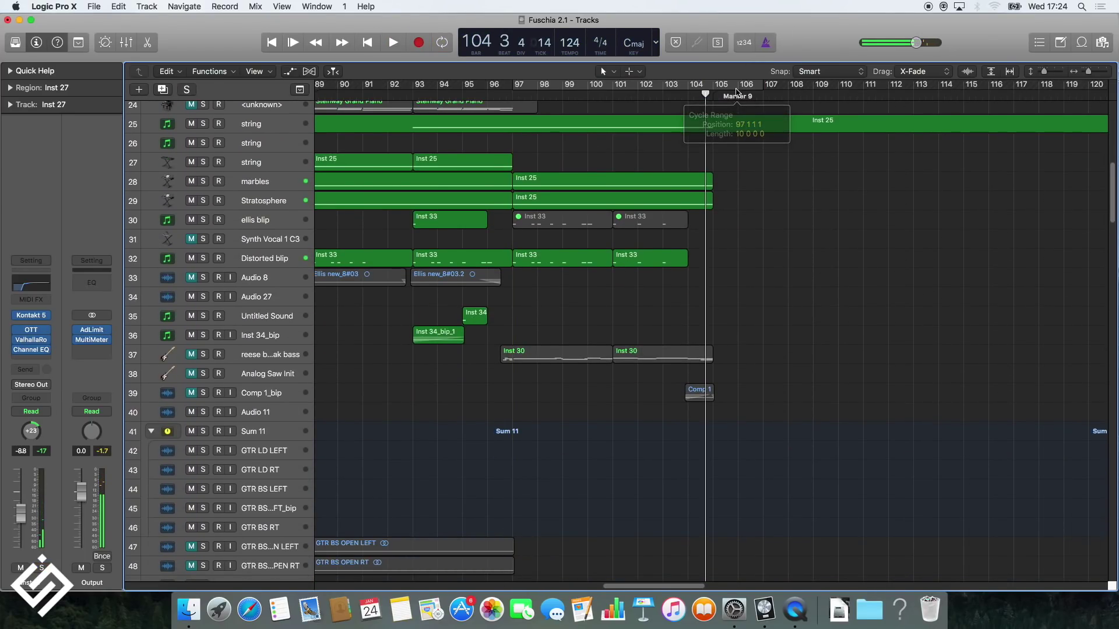
scroll(723, 140, down, 14)
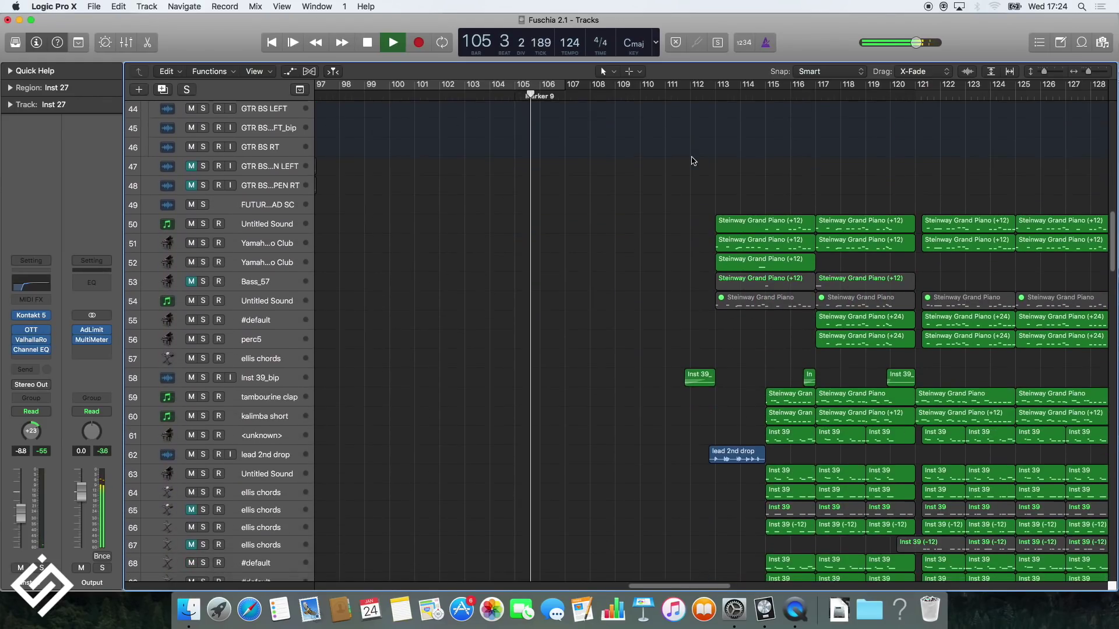
scroll(692, 164, down, 18)
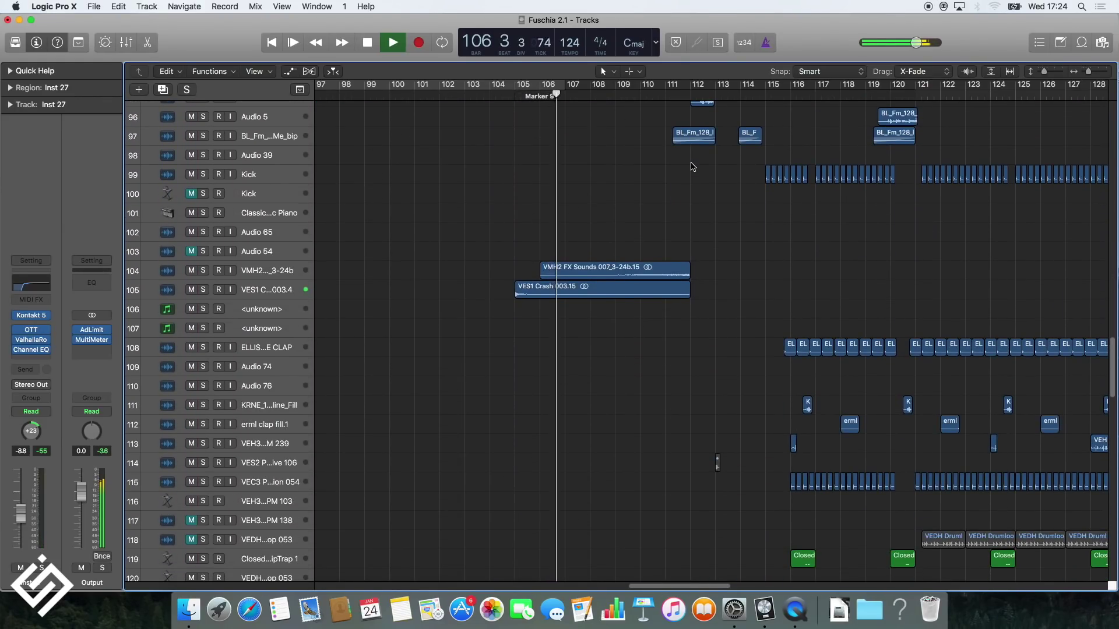
scroll(692, 169, down, 20)
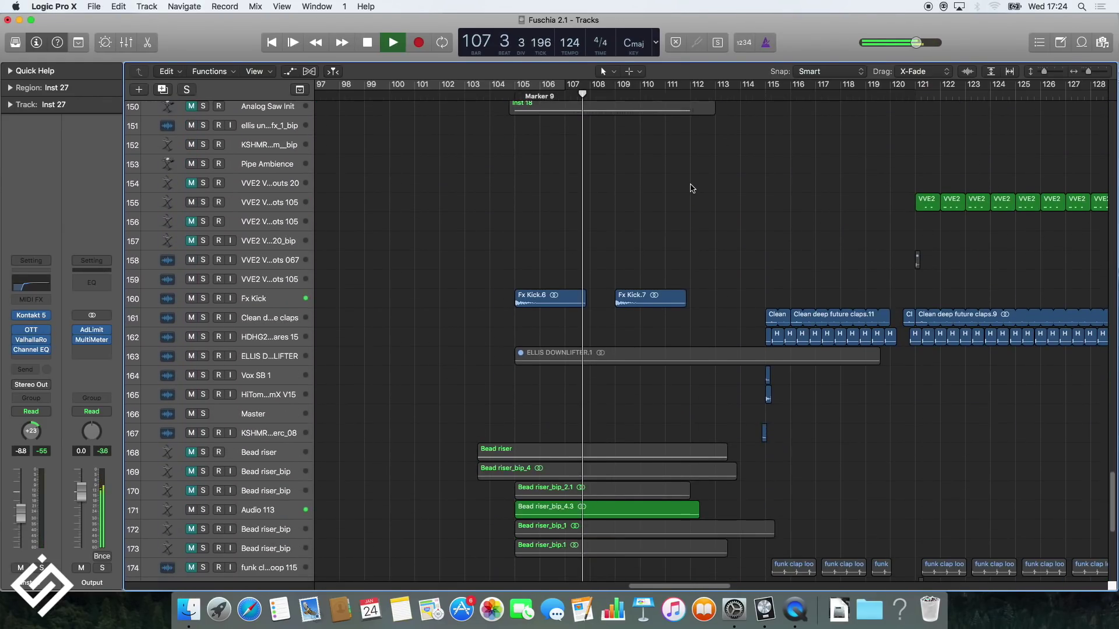
scroll(691, 191, down, 1)
click(201, 284)
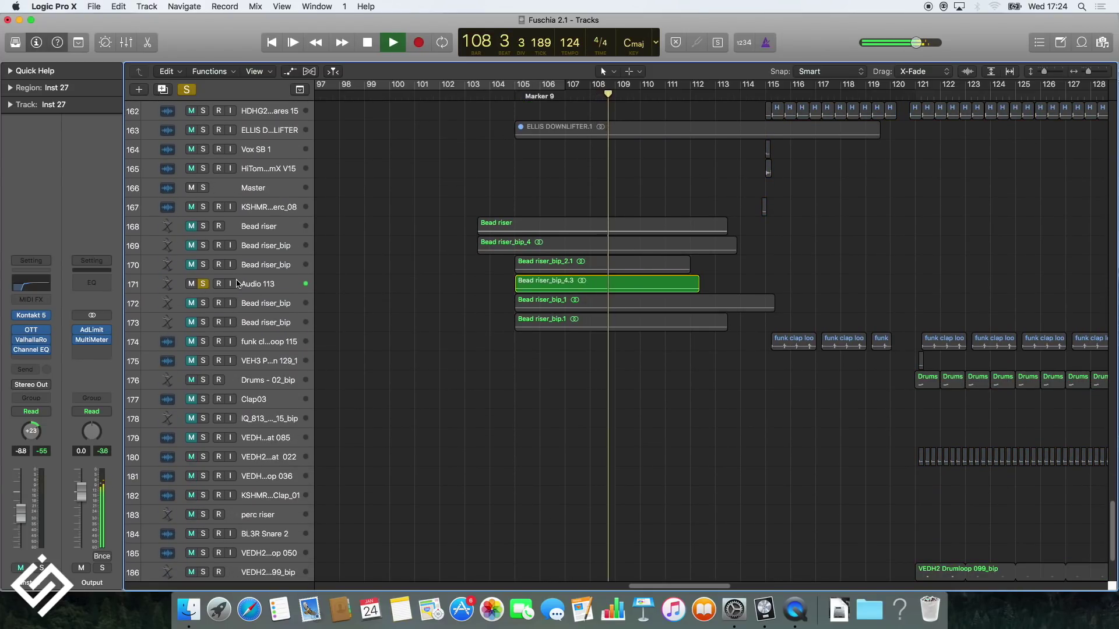
click(268, 286)
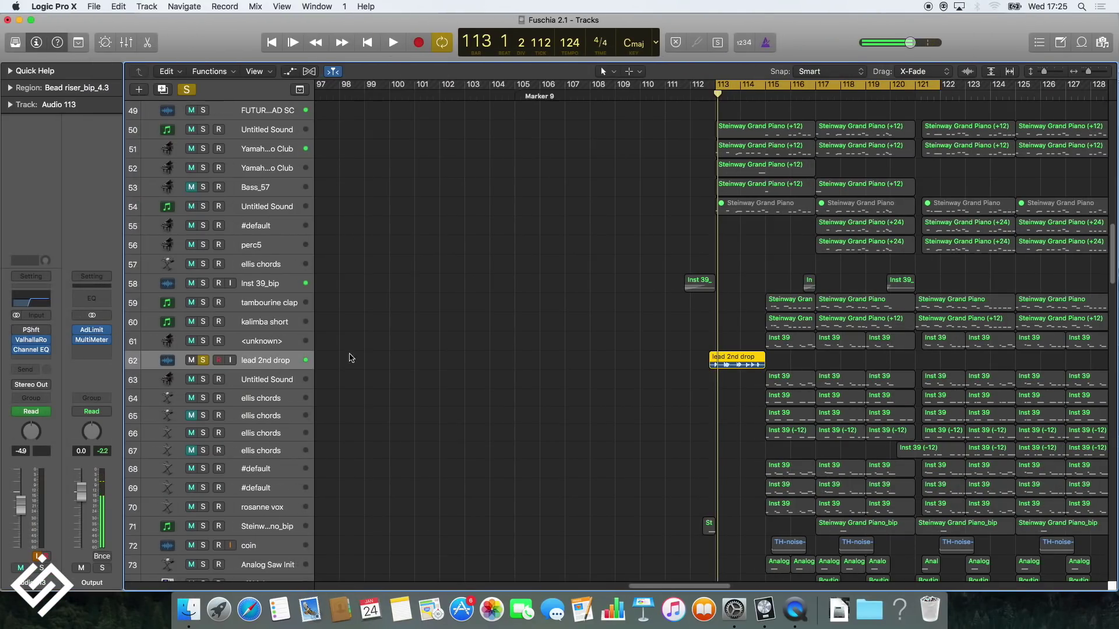
Play the soloed lead 2nd drop track, and audition the off kick track 74 with the soloed clap loops and Kick from bar 117.
key(space)
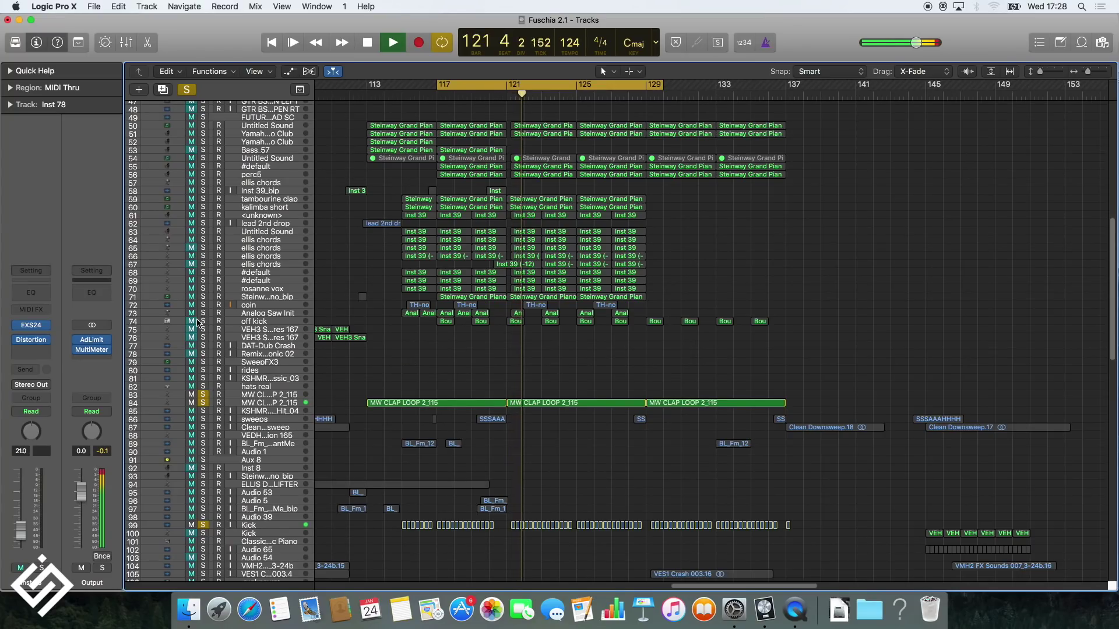
click(201, 321)
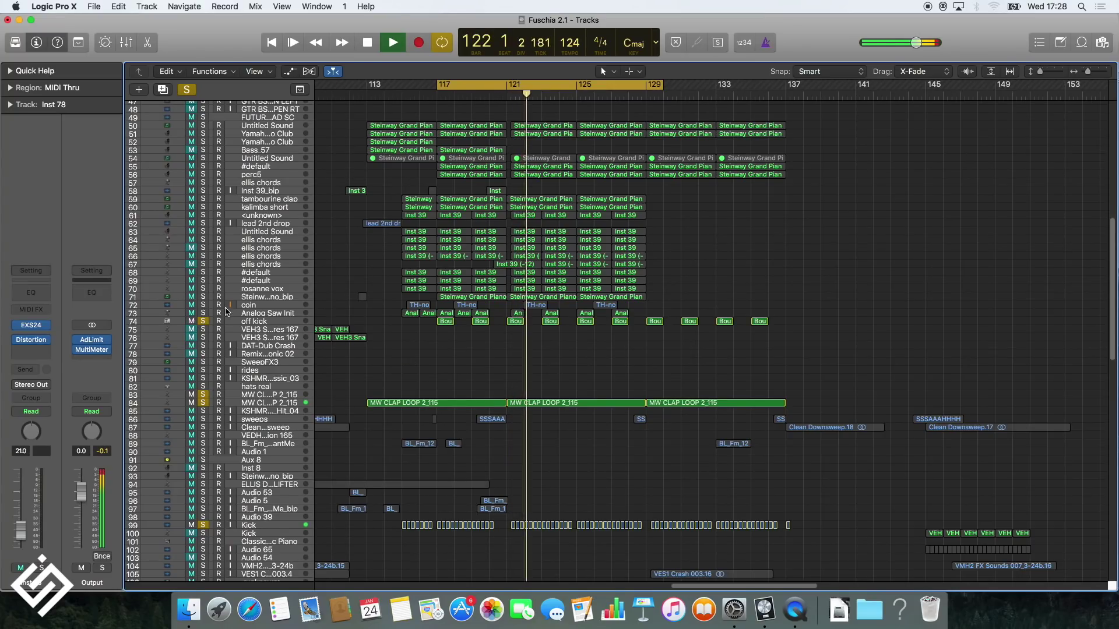
click(441, 99)
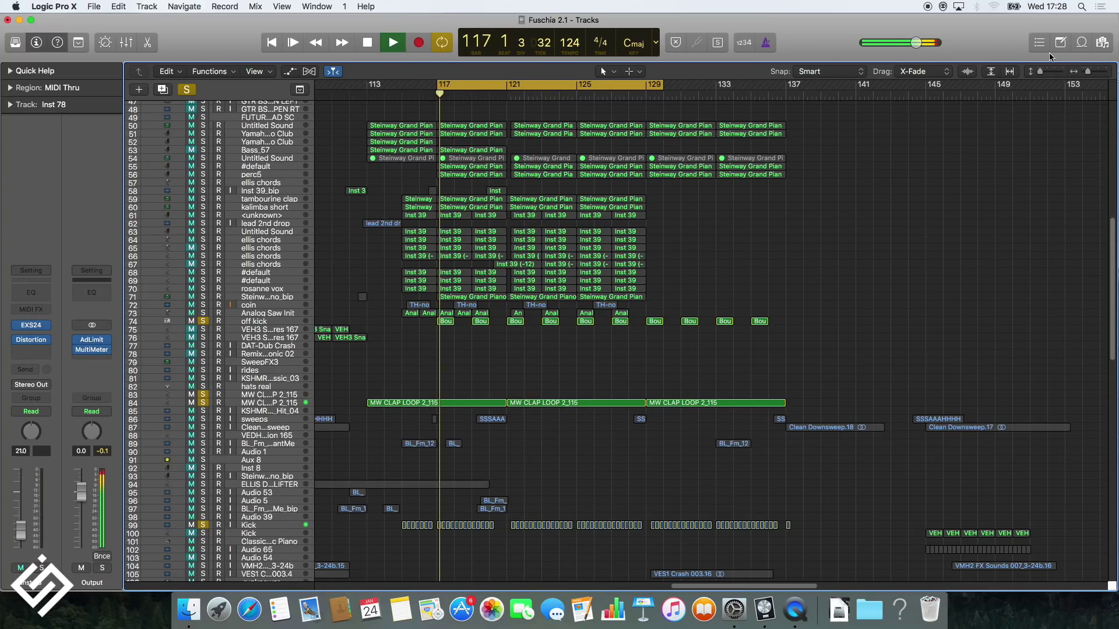
Set the cycle range from mid-bar 117 to bar 121 and clear all solos.
click(1094, 72)
key(space)
drag(438, 86, 659, 93)
key(space)
click(187, 89)
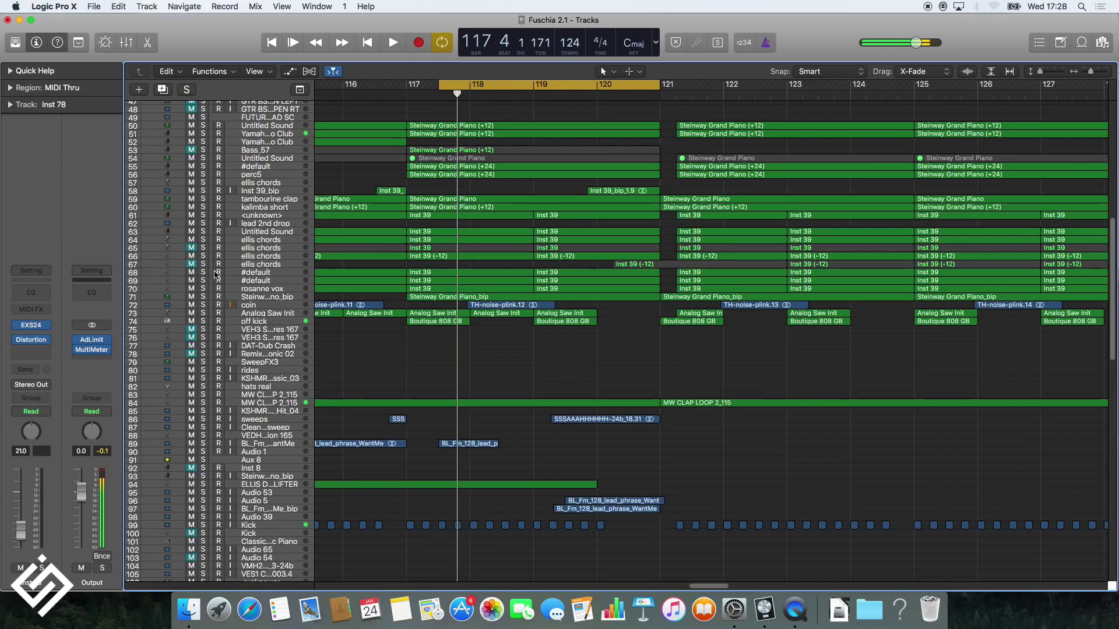
Solo the off kick track 74 and examine the Compressor on its channel strip.
click(203, 321)
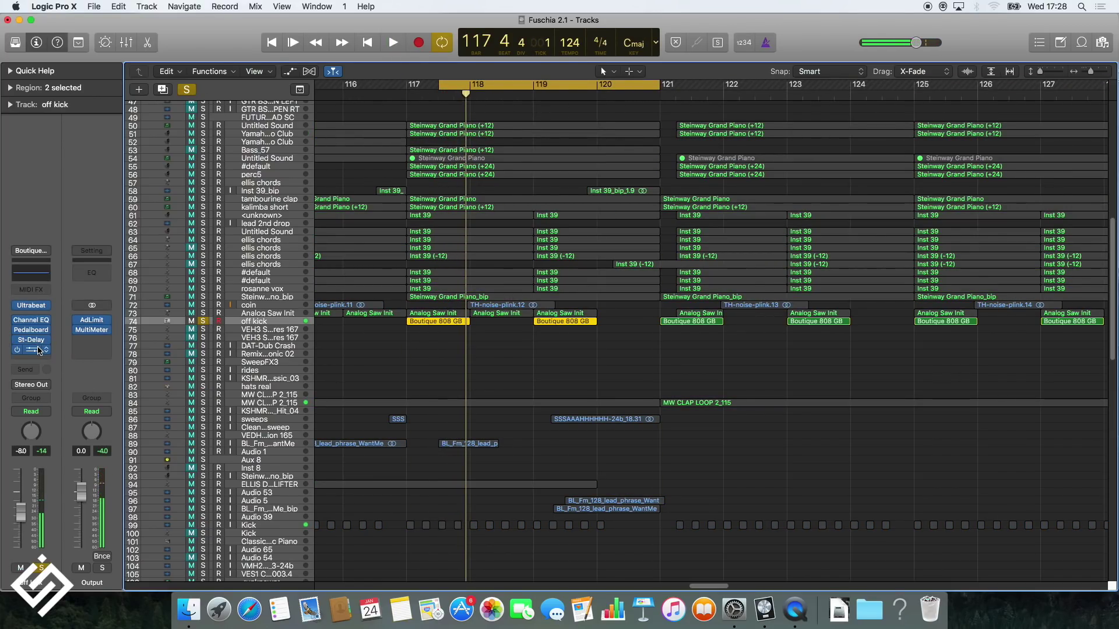
click(39, 349)
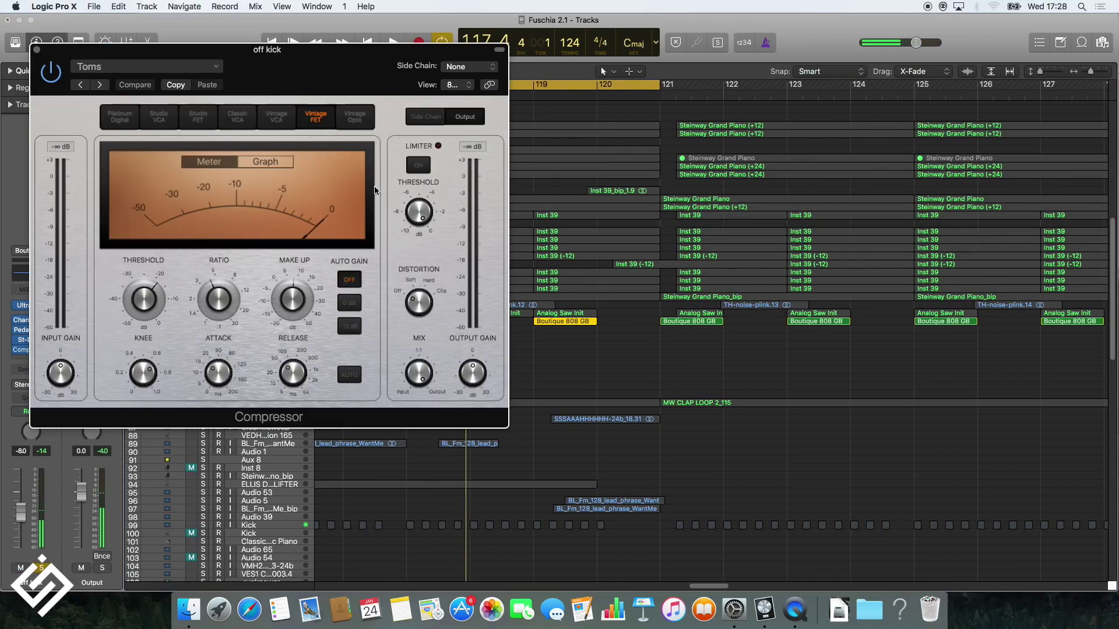
click(37, 51)
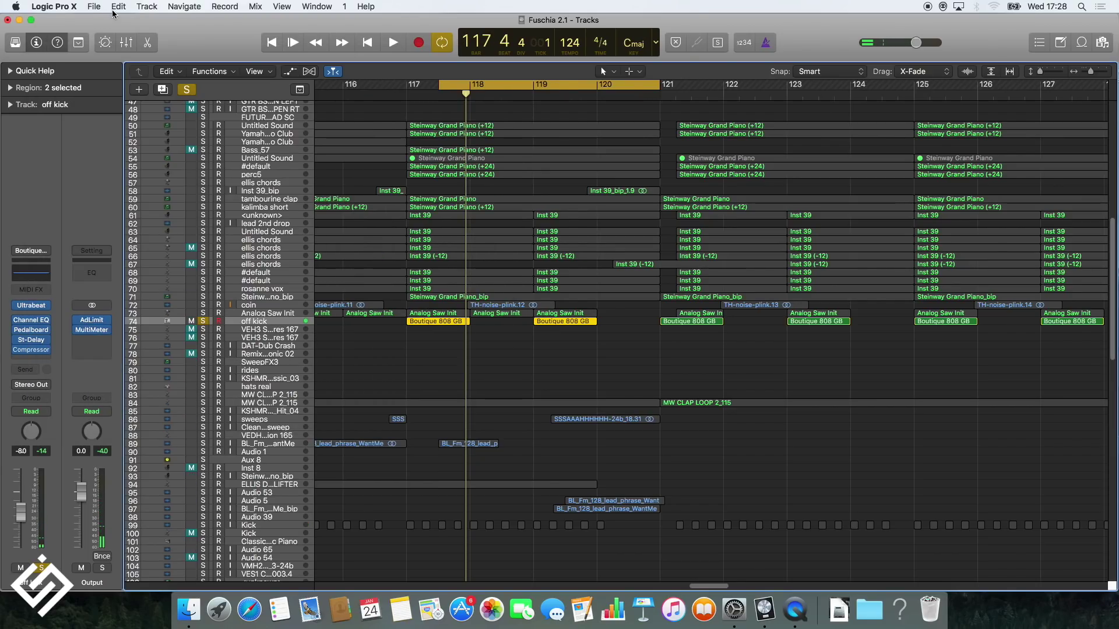
click(1088, 72)
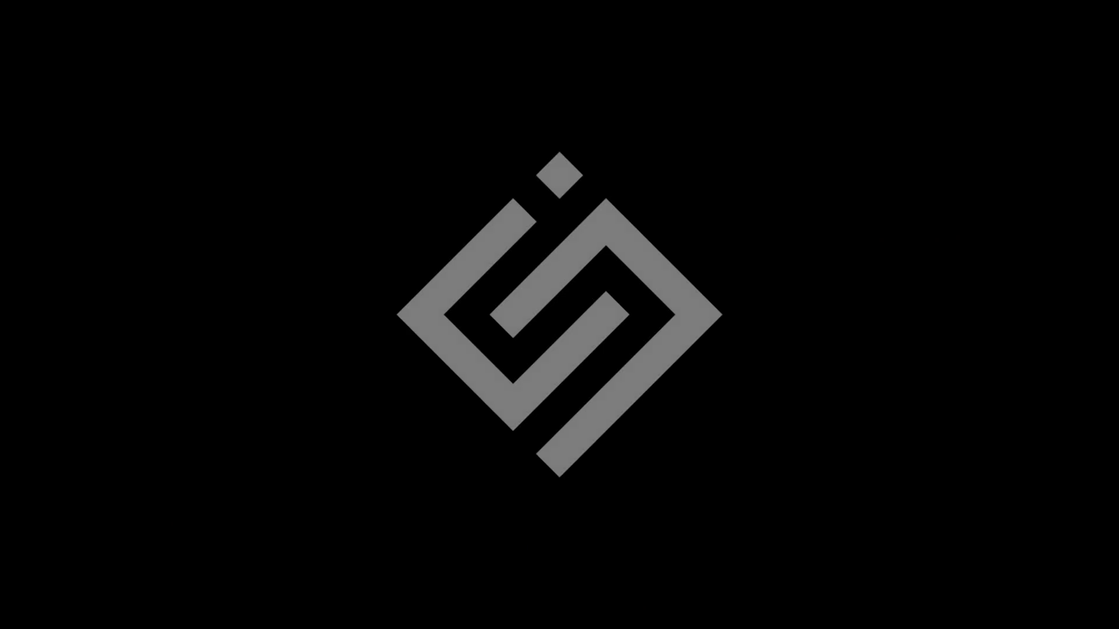